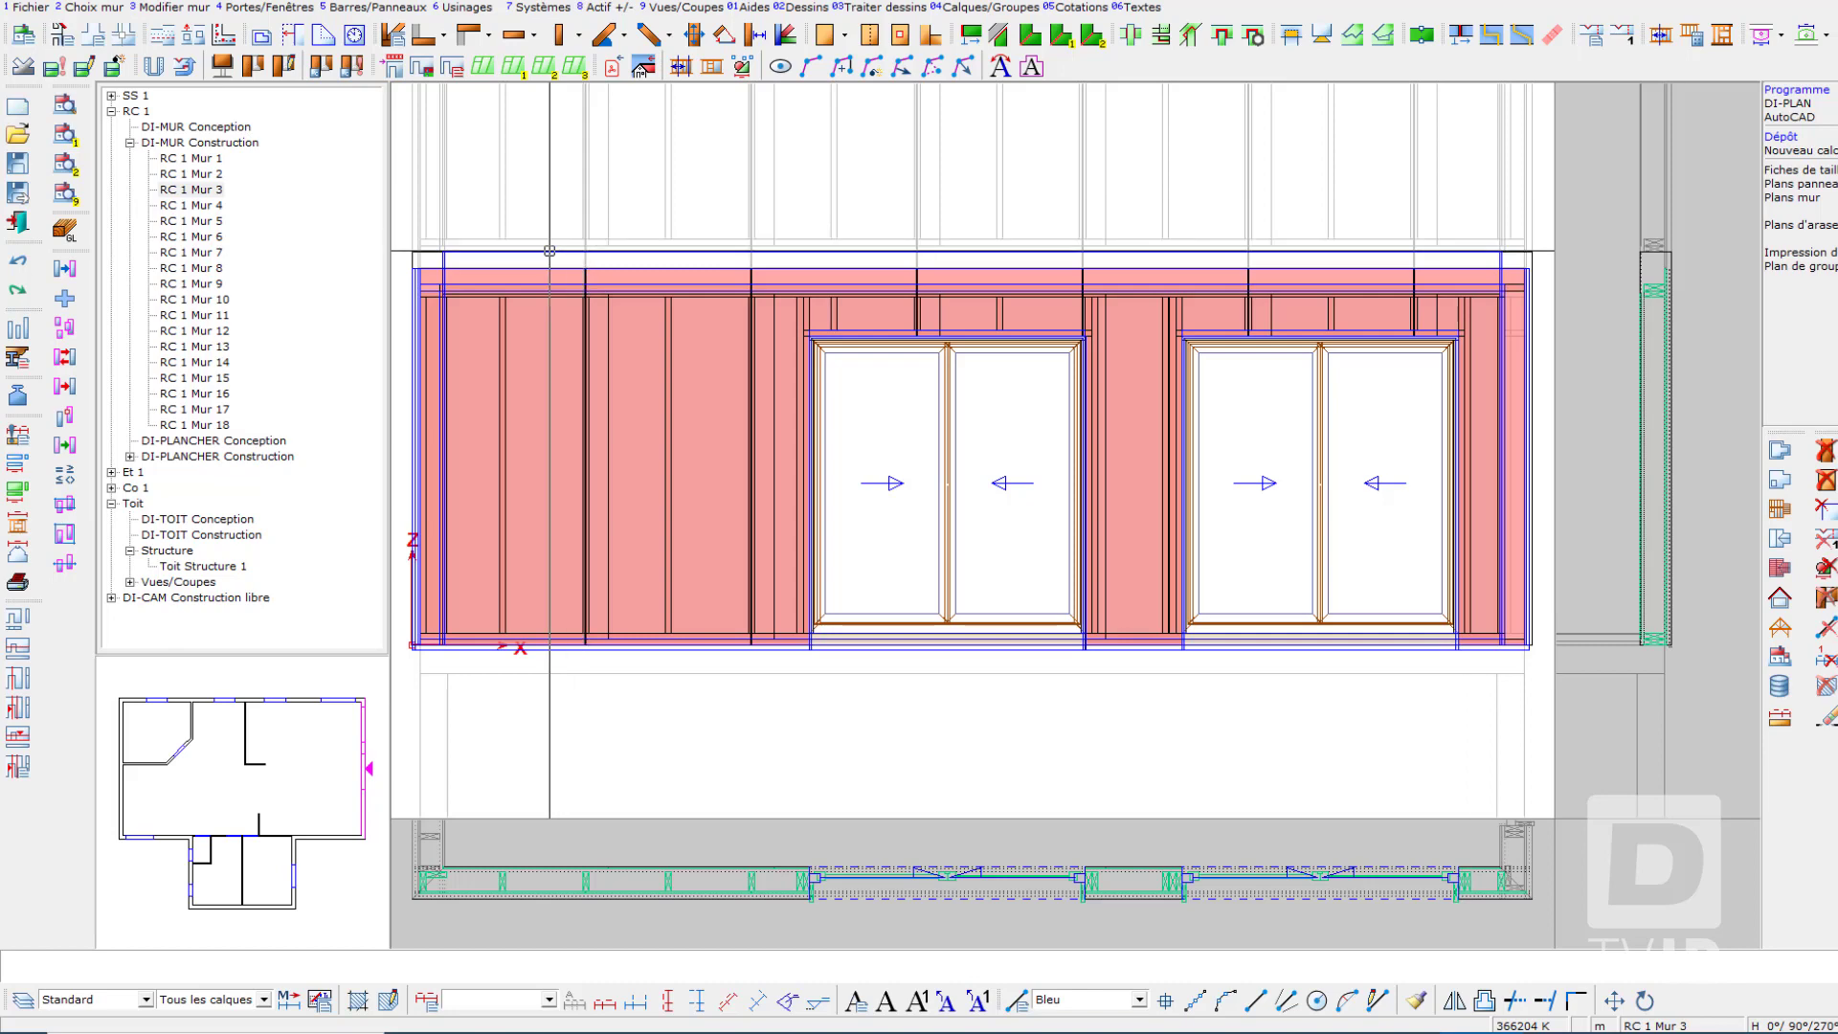
Step: Open the wall plan configuration for RC 1 Mur 3, skipping the marking assistant, and show its Listes settings
click(16, 529)
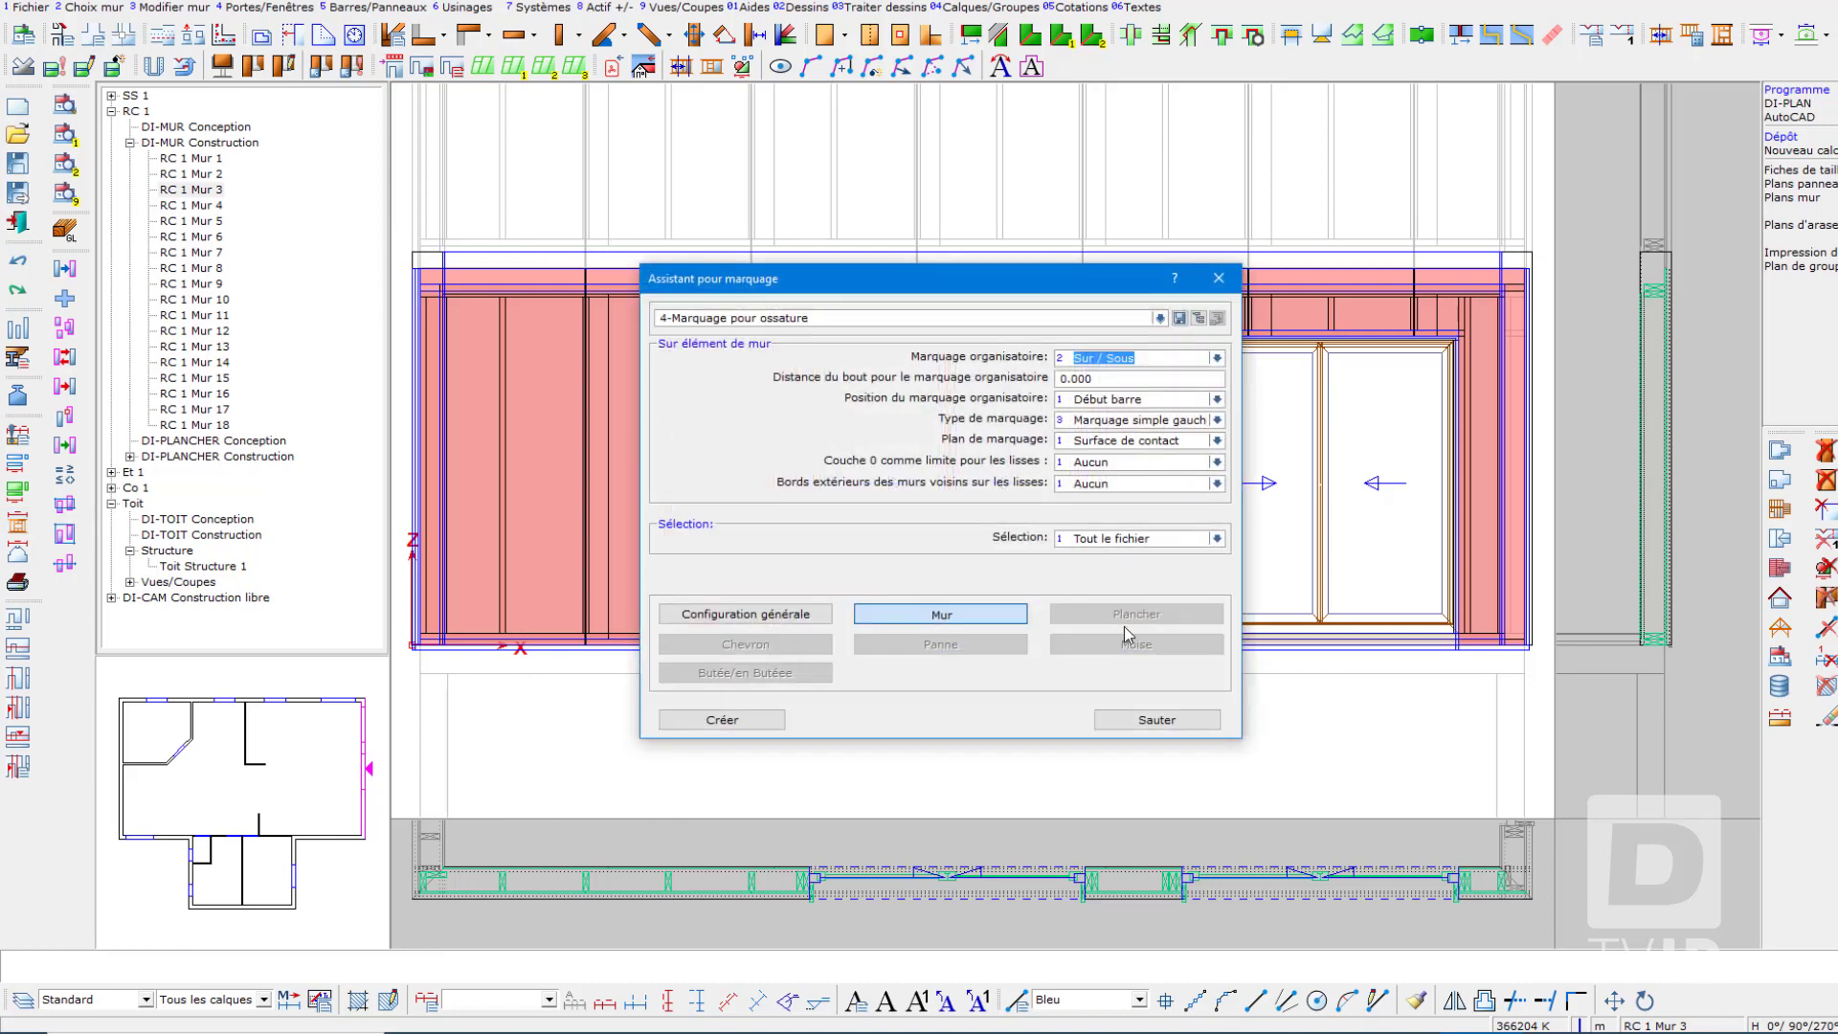
click(1196, 731)
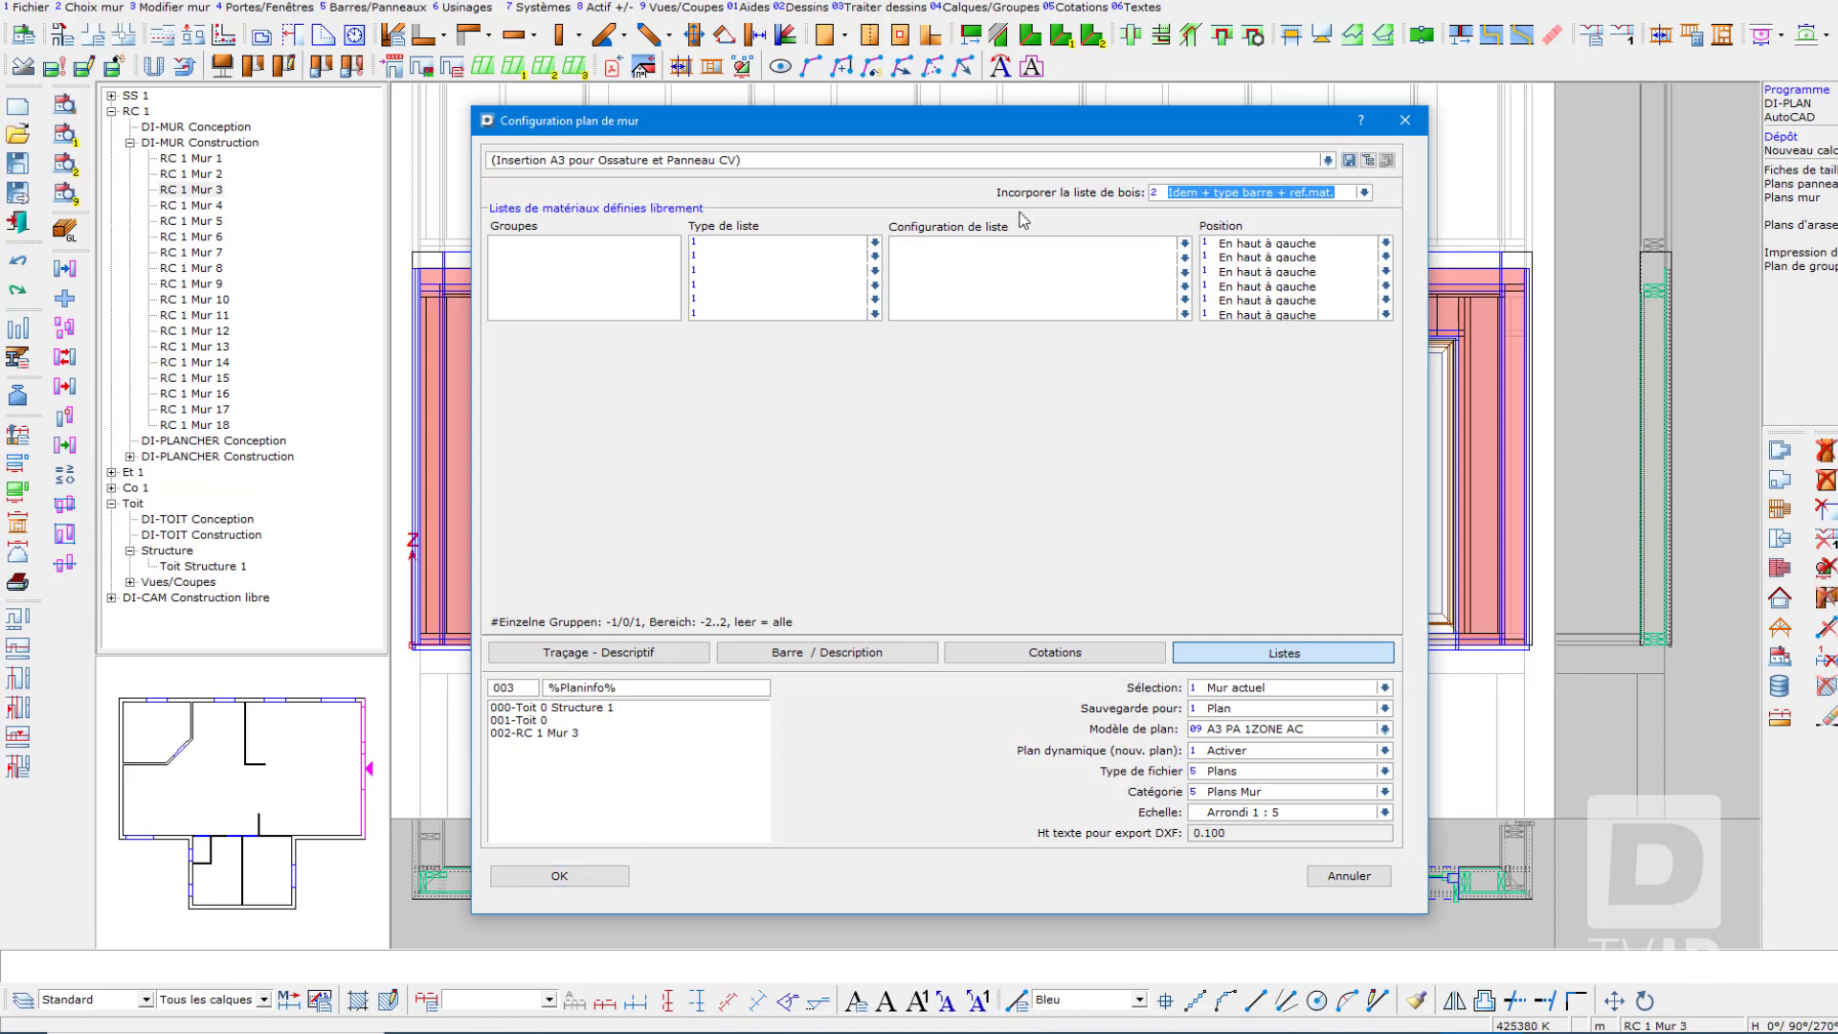
drag(996, 124, 952, 102)
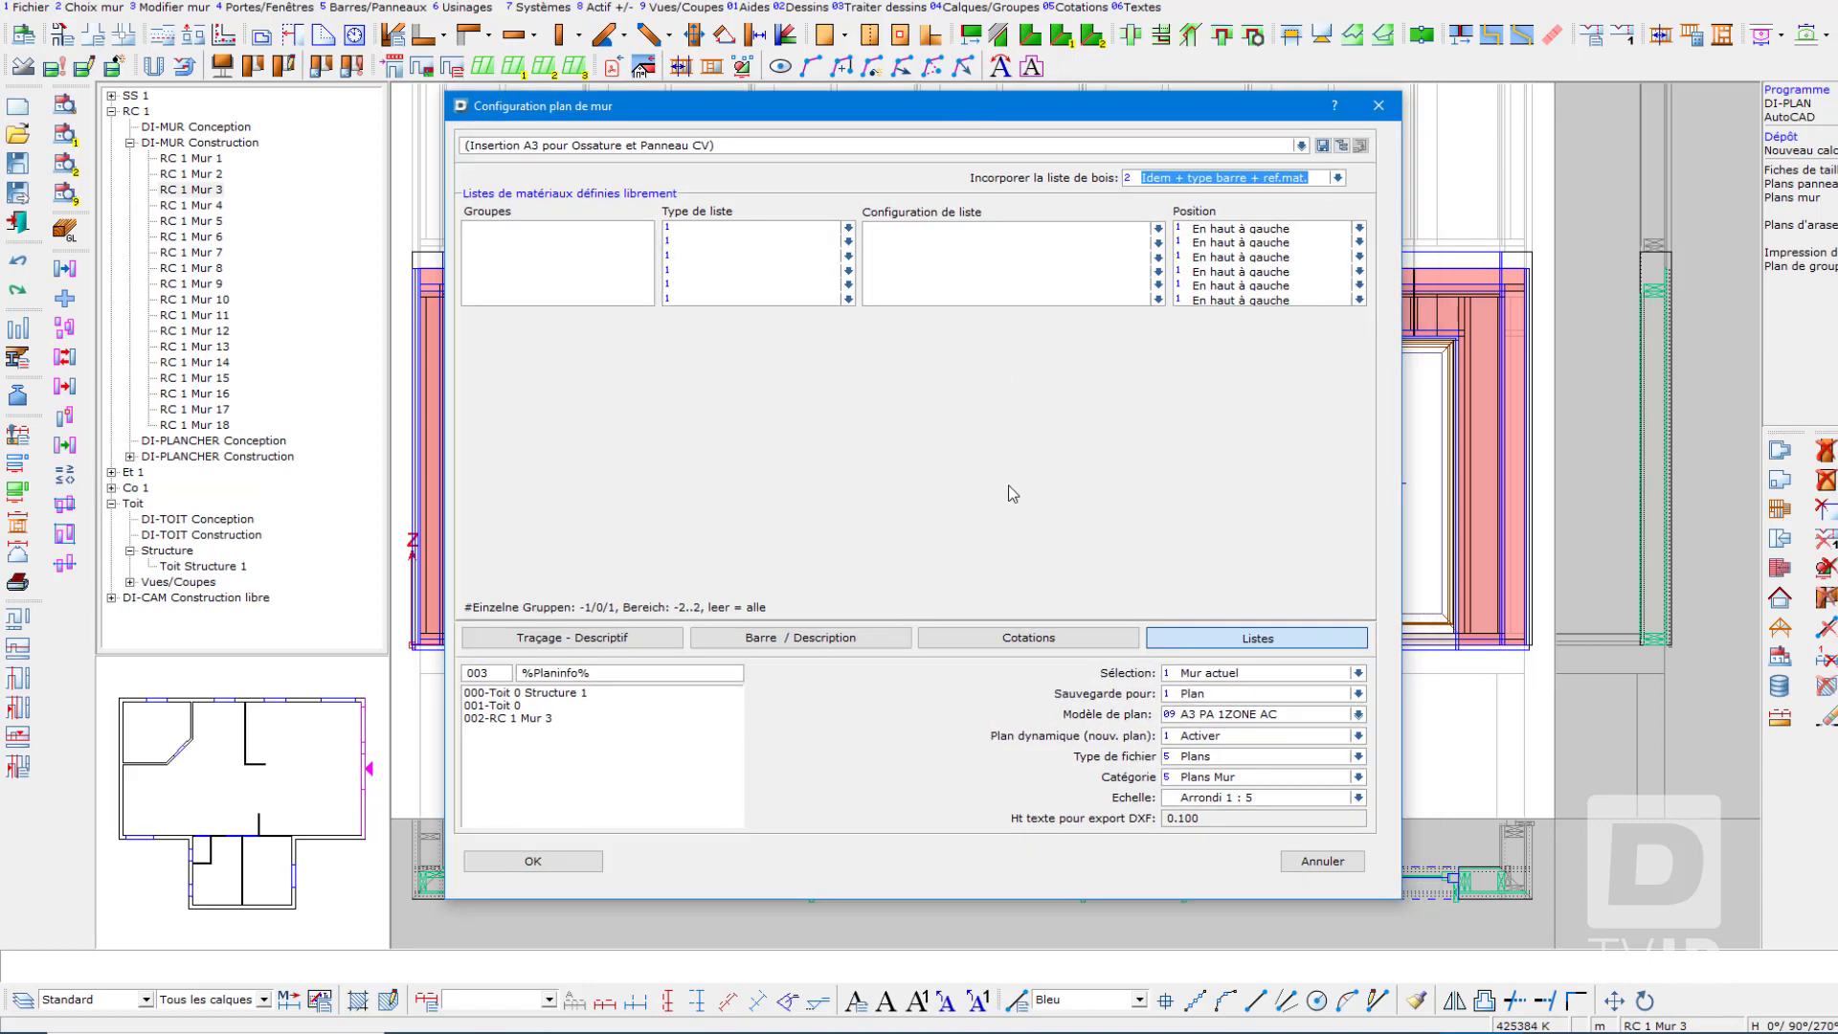
click(665, 638)
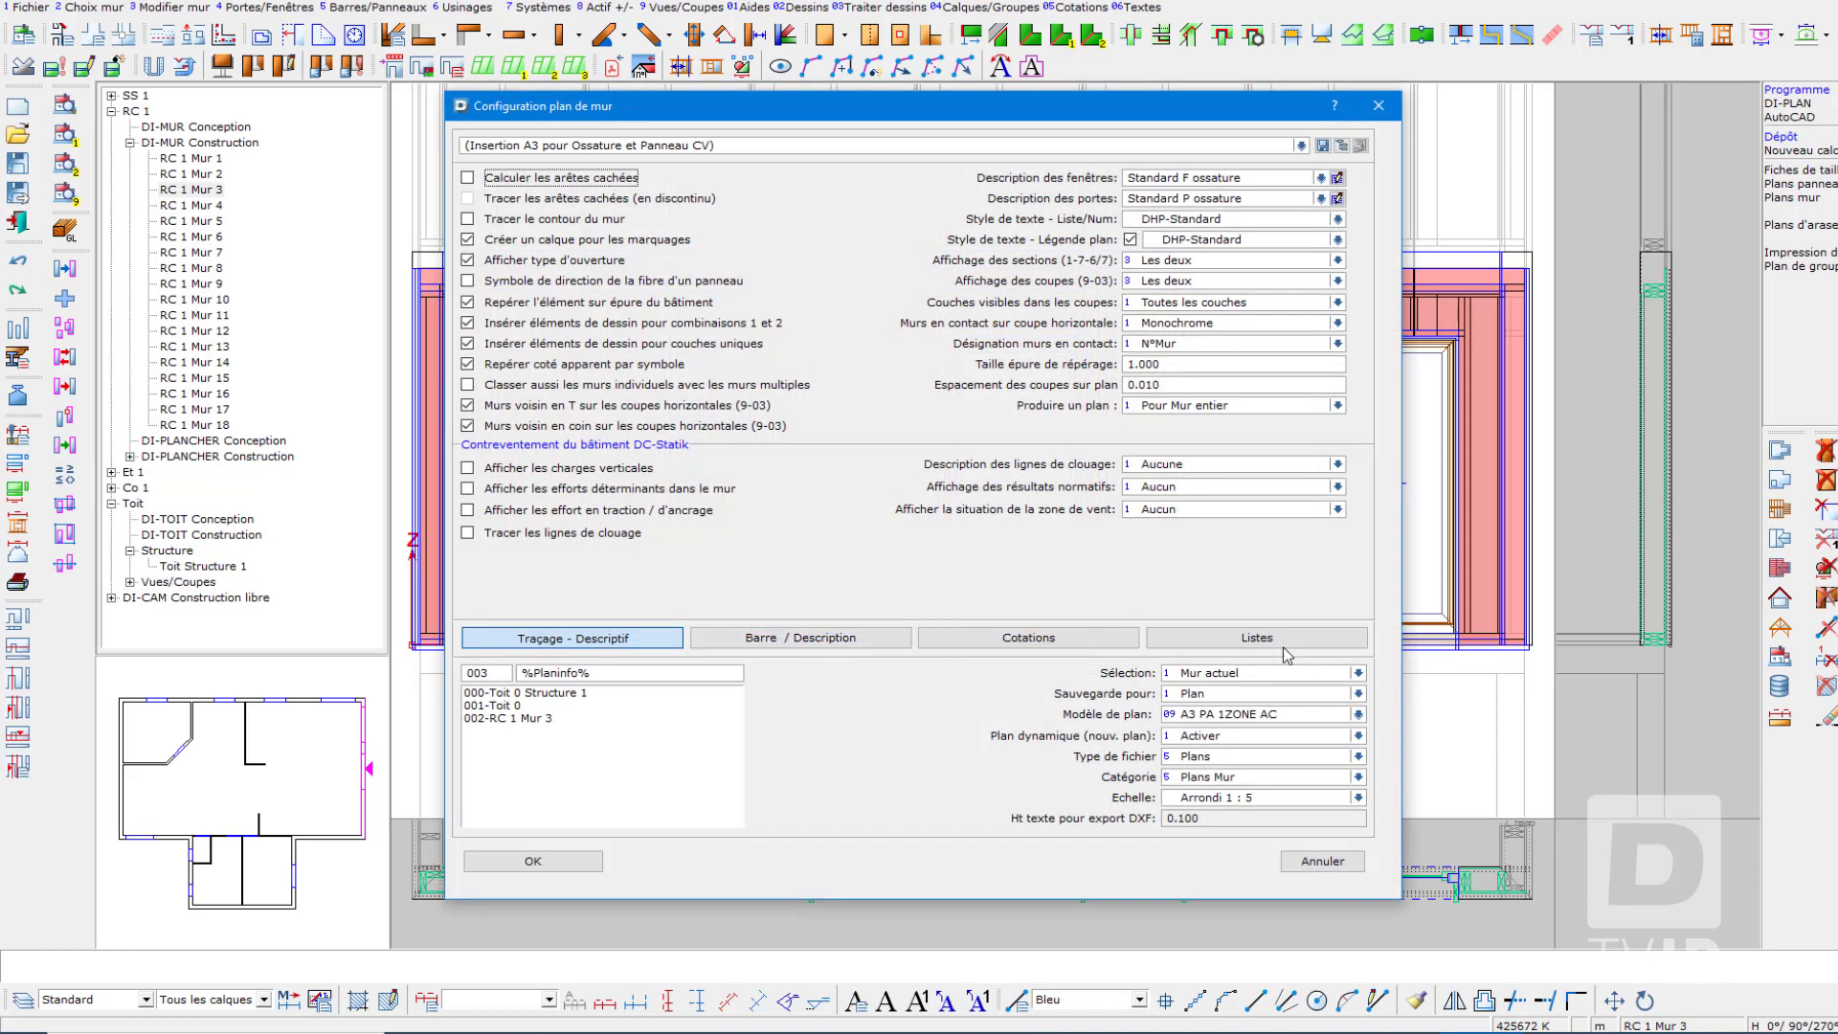
click(1291, 640)
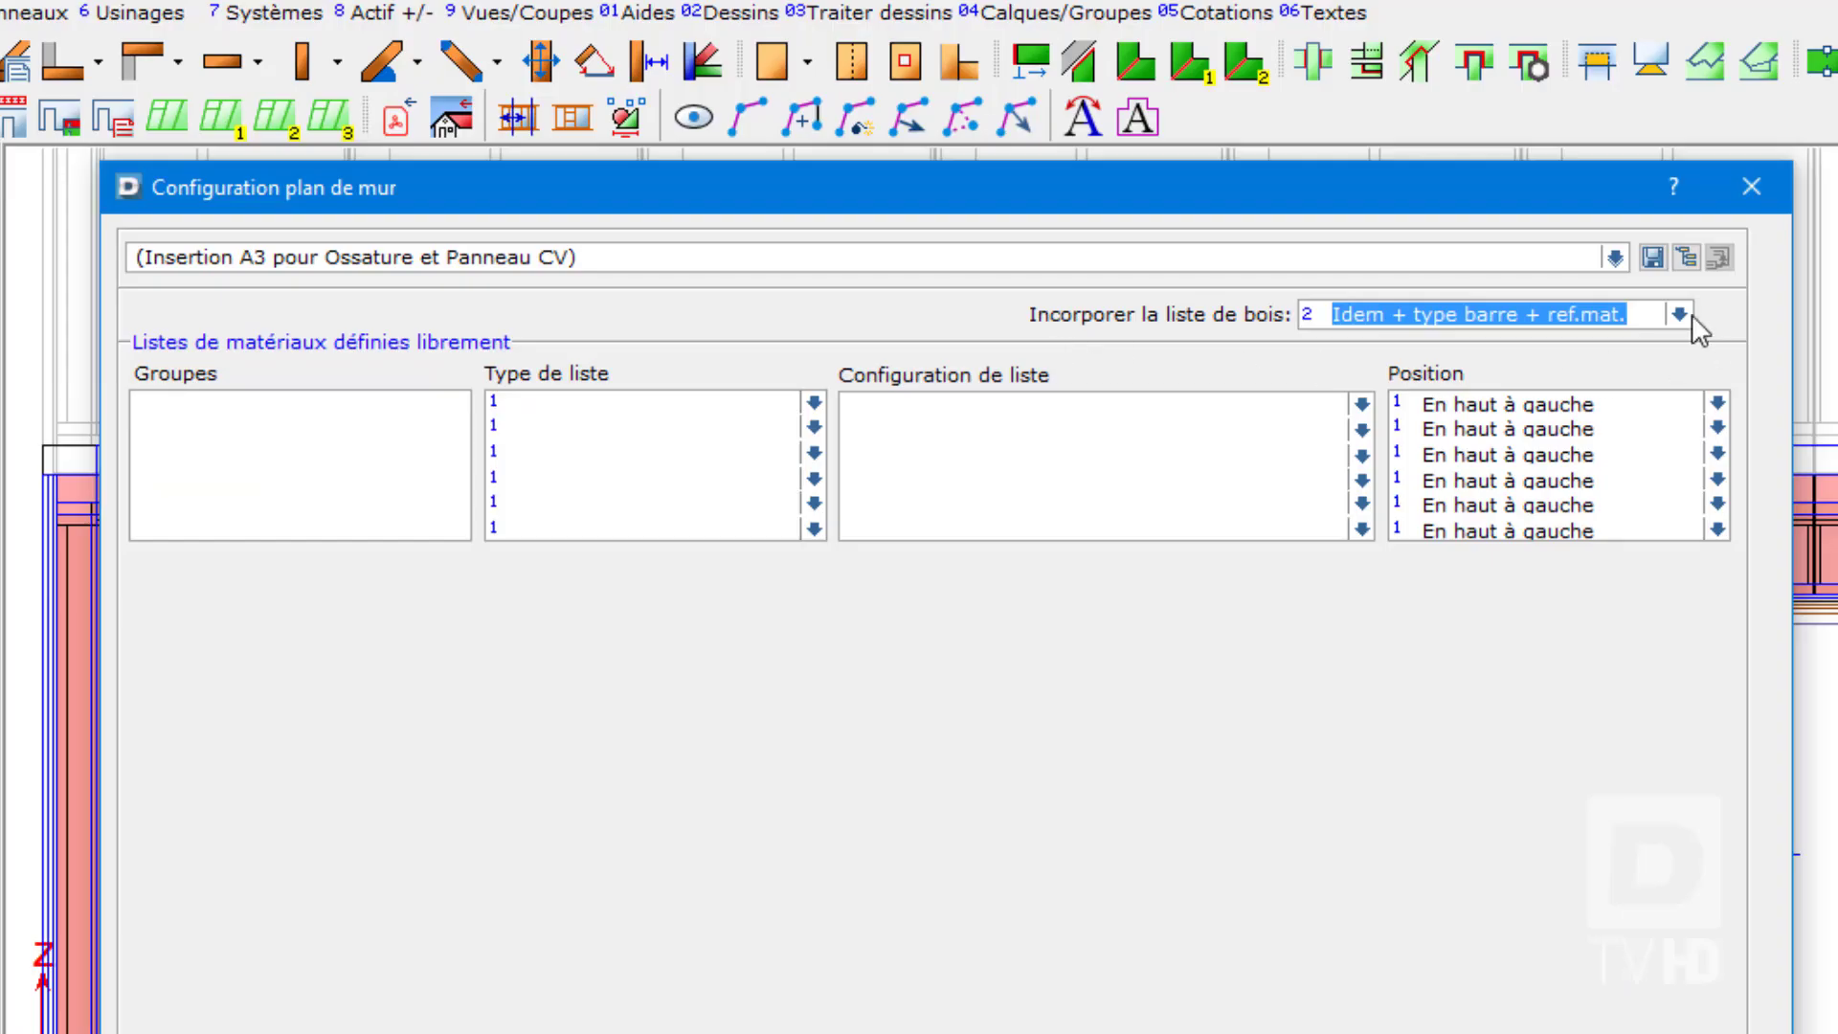
Step: Examine the timber list on the existing wall plan, and set Incorporer la liste de bois to Aucun
click(1680, 316)
click(1682, 316)
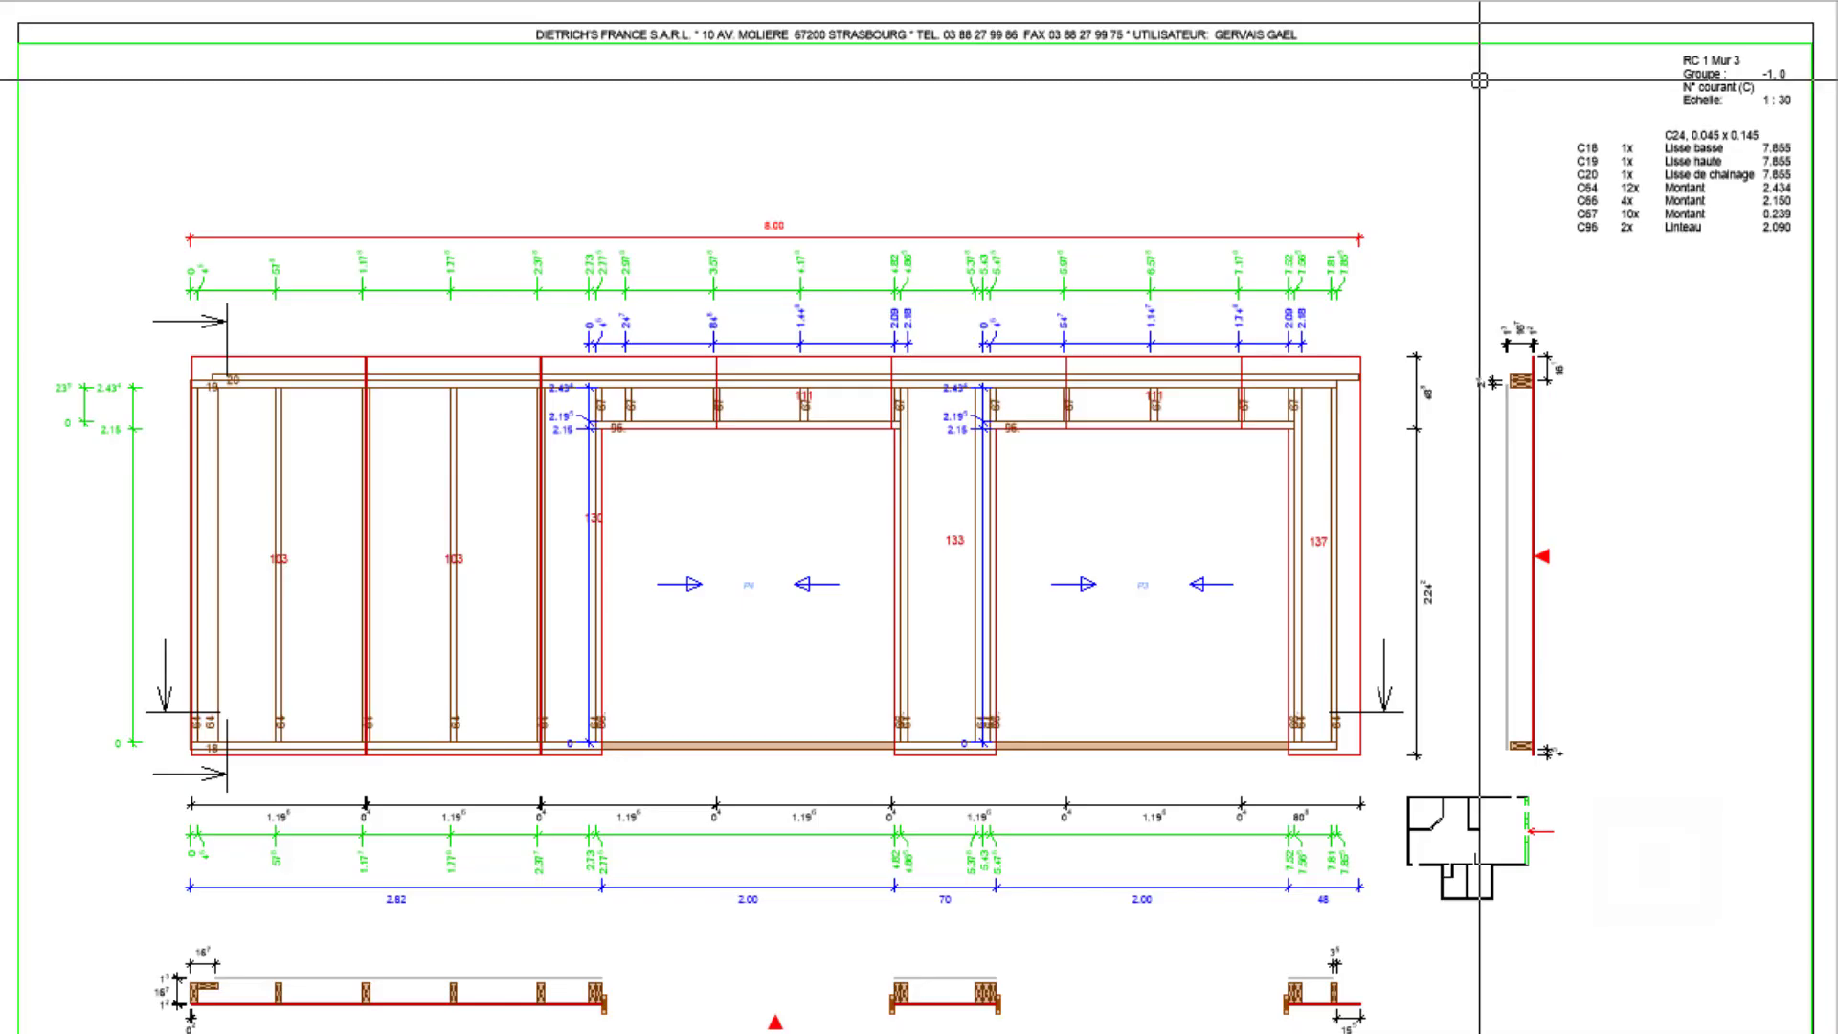
drag(1480, 79, 1824, 299)
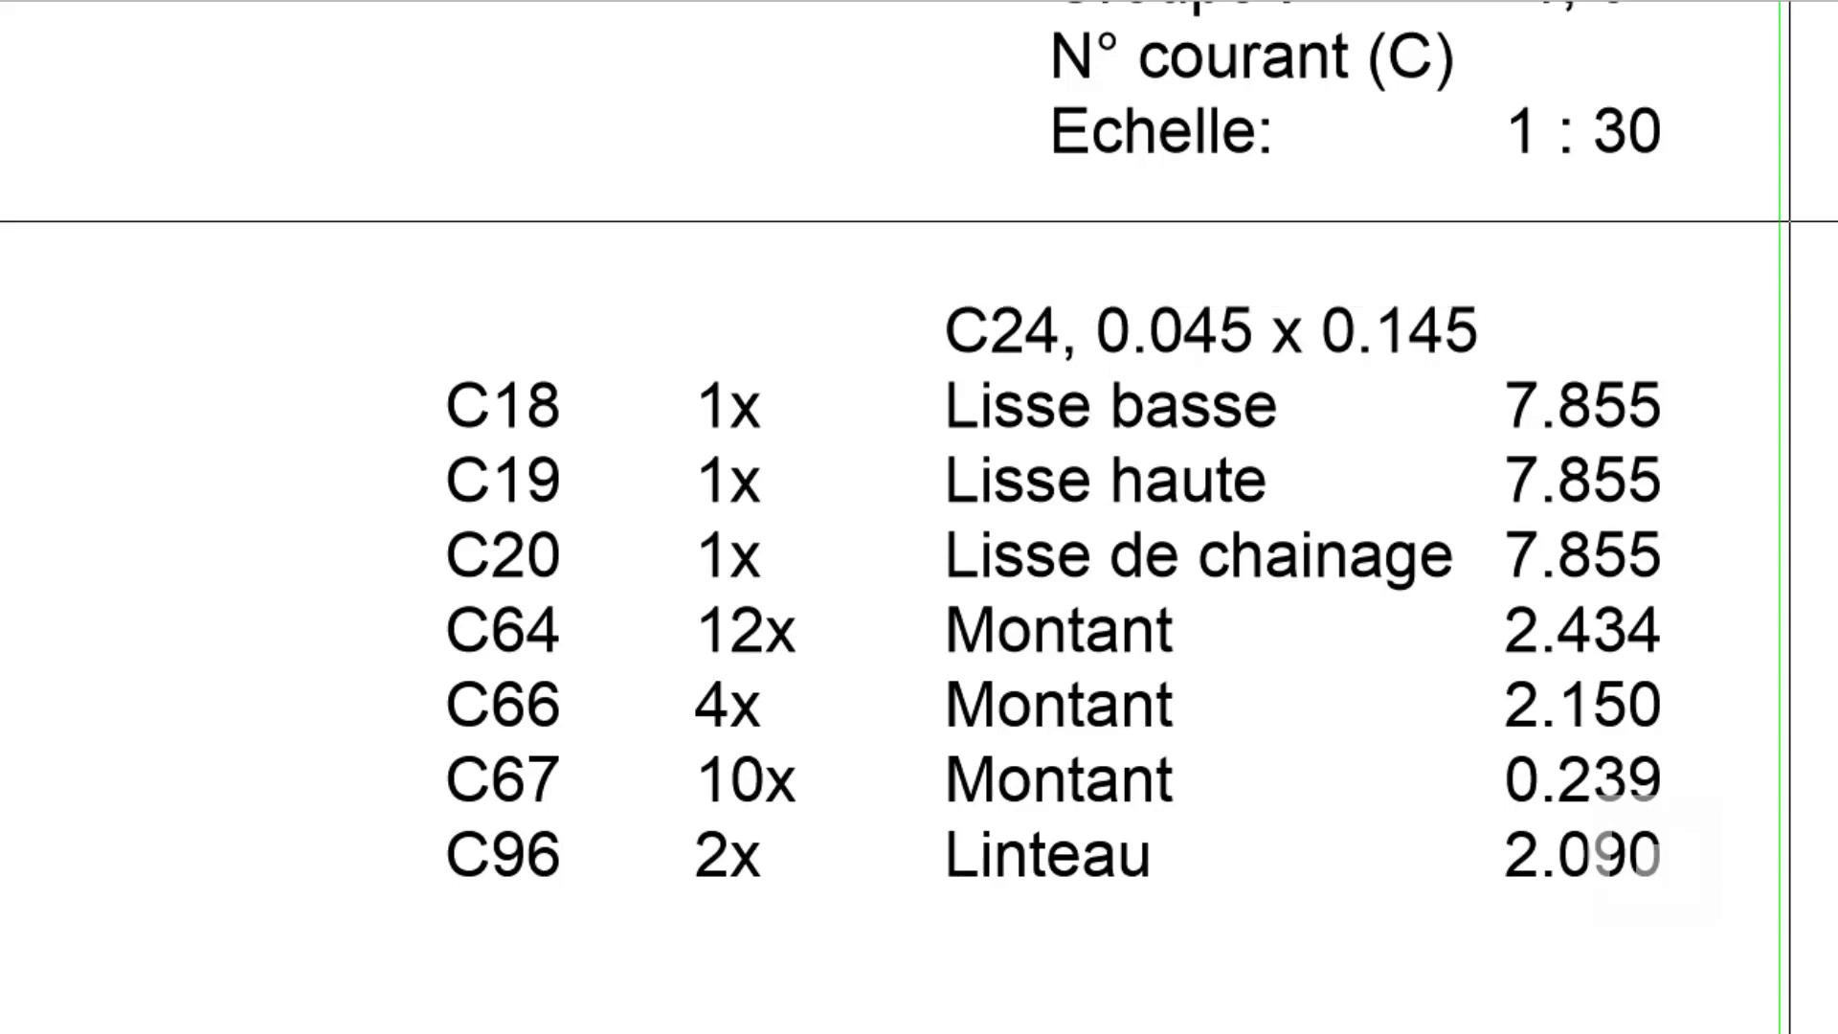
click(1617, 1027)
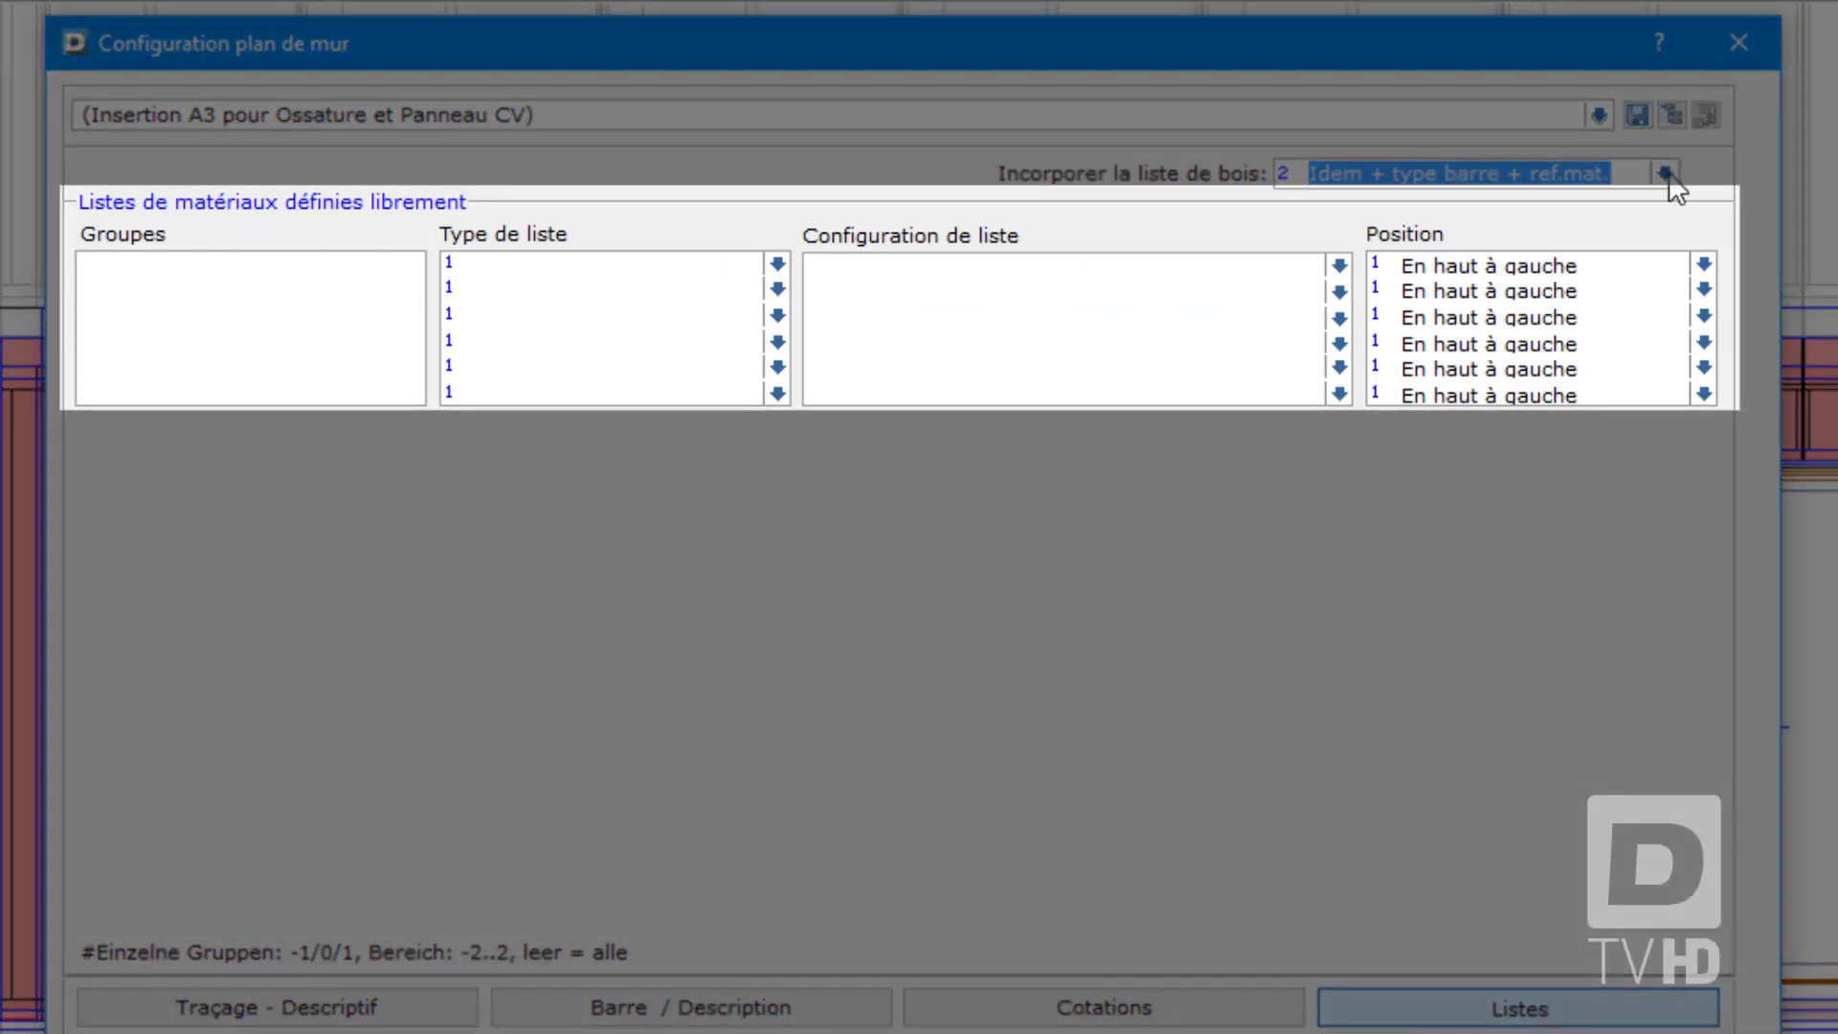
click(1667, 174)
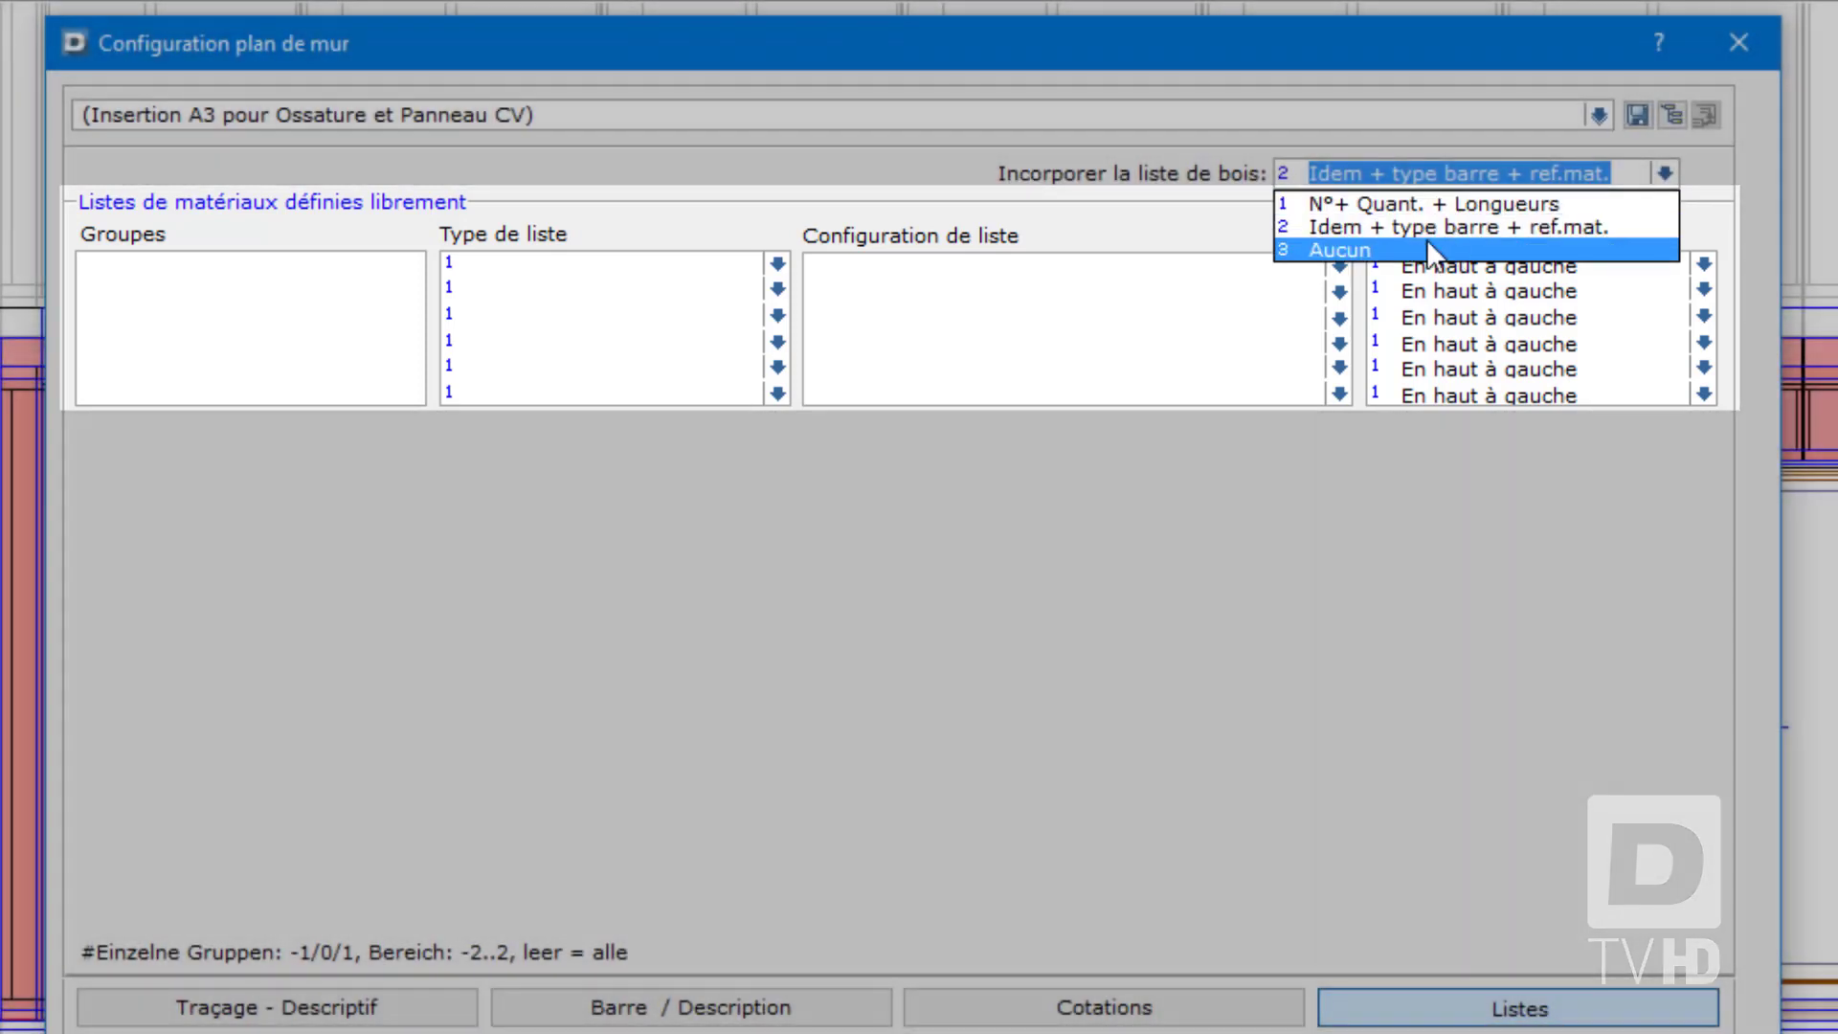
click(1424, 241)
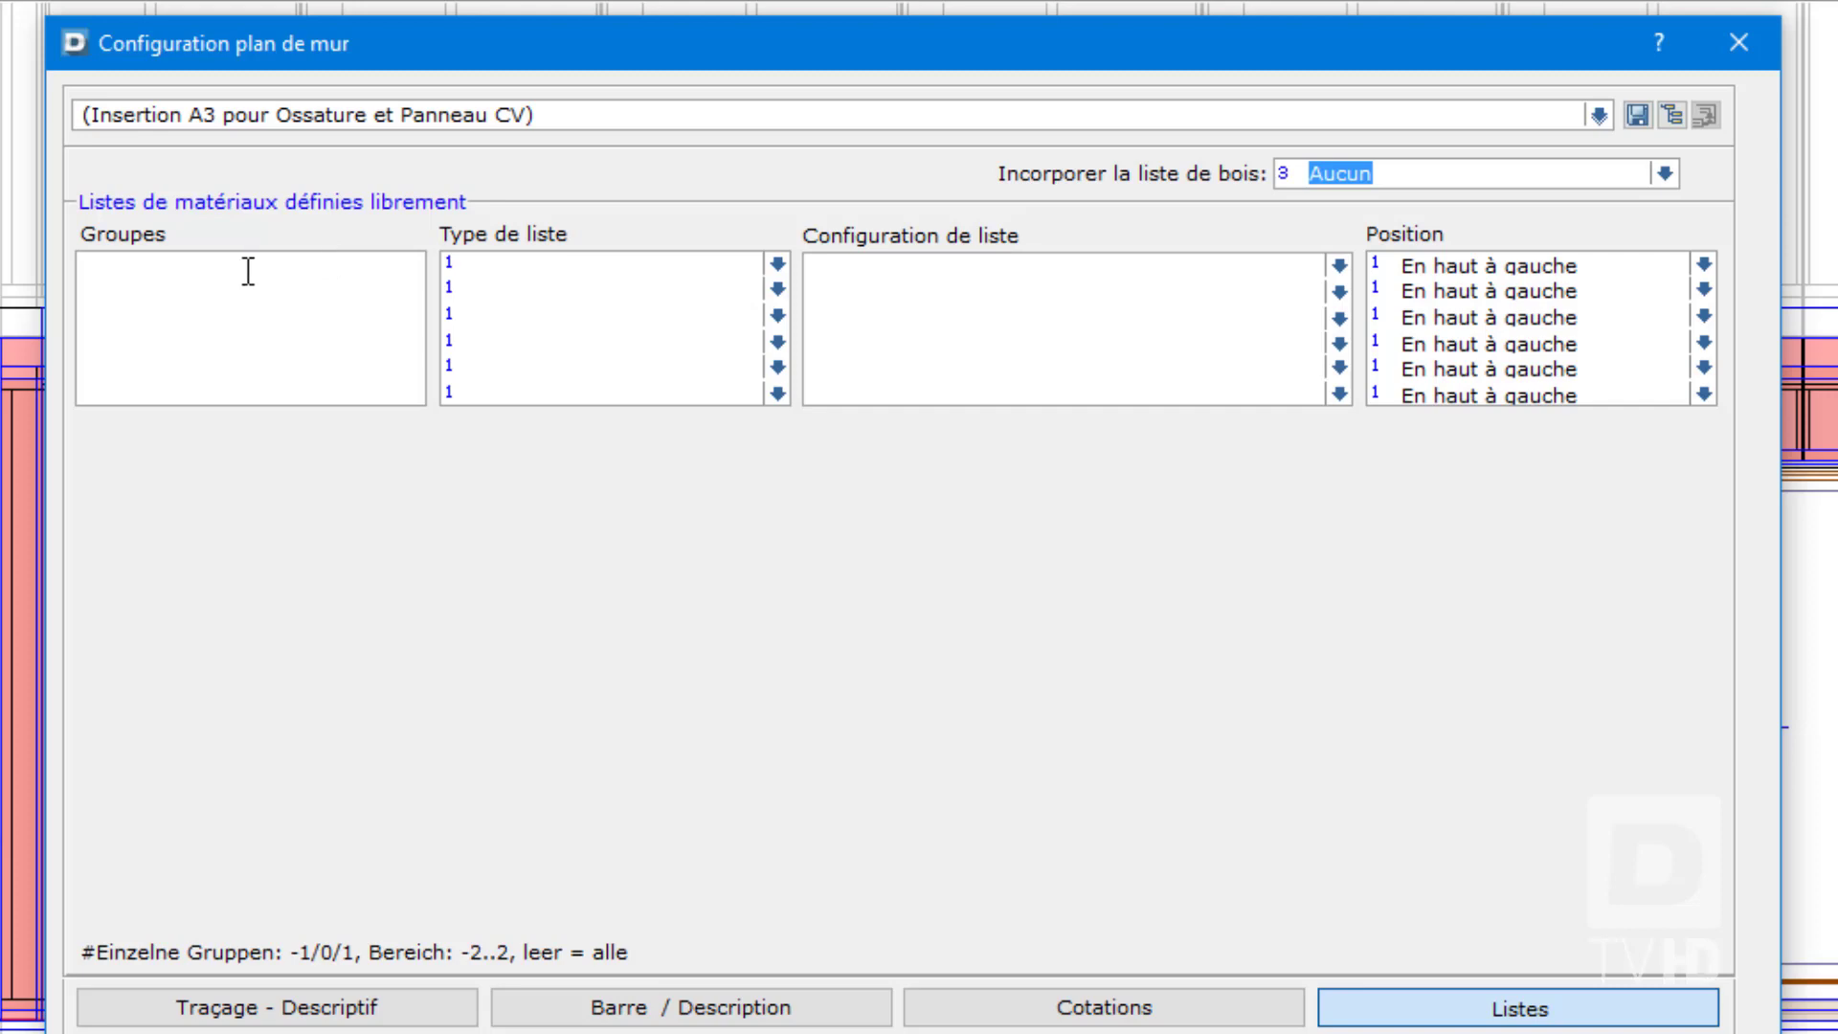
Step: Check the bar and panel groups, and define the first material list for group 0 as Liste de bois
click(319, 264)
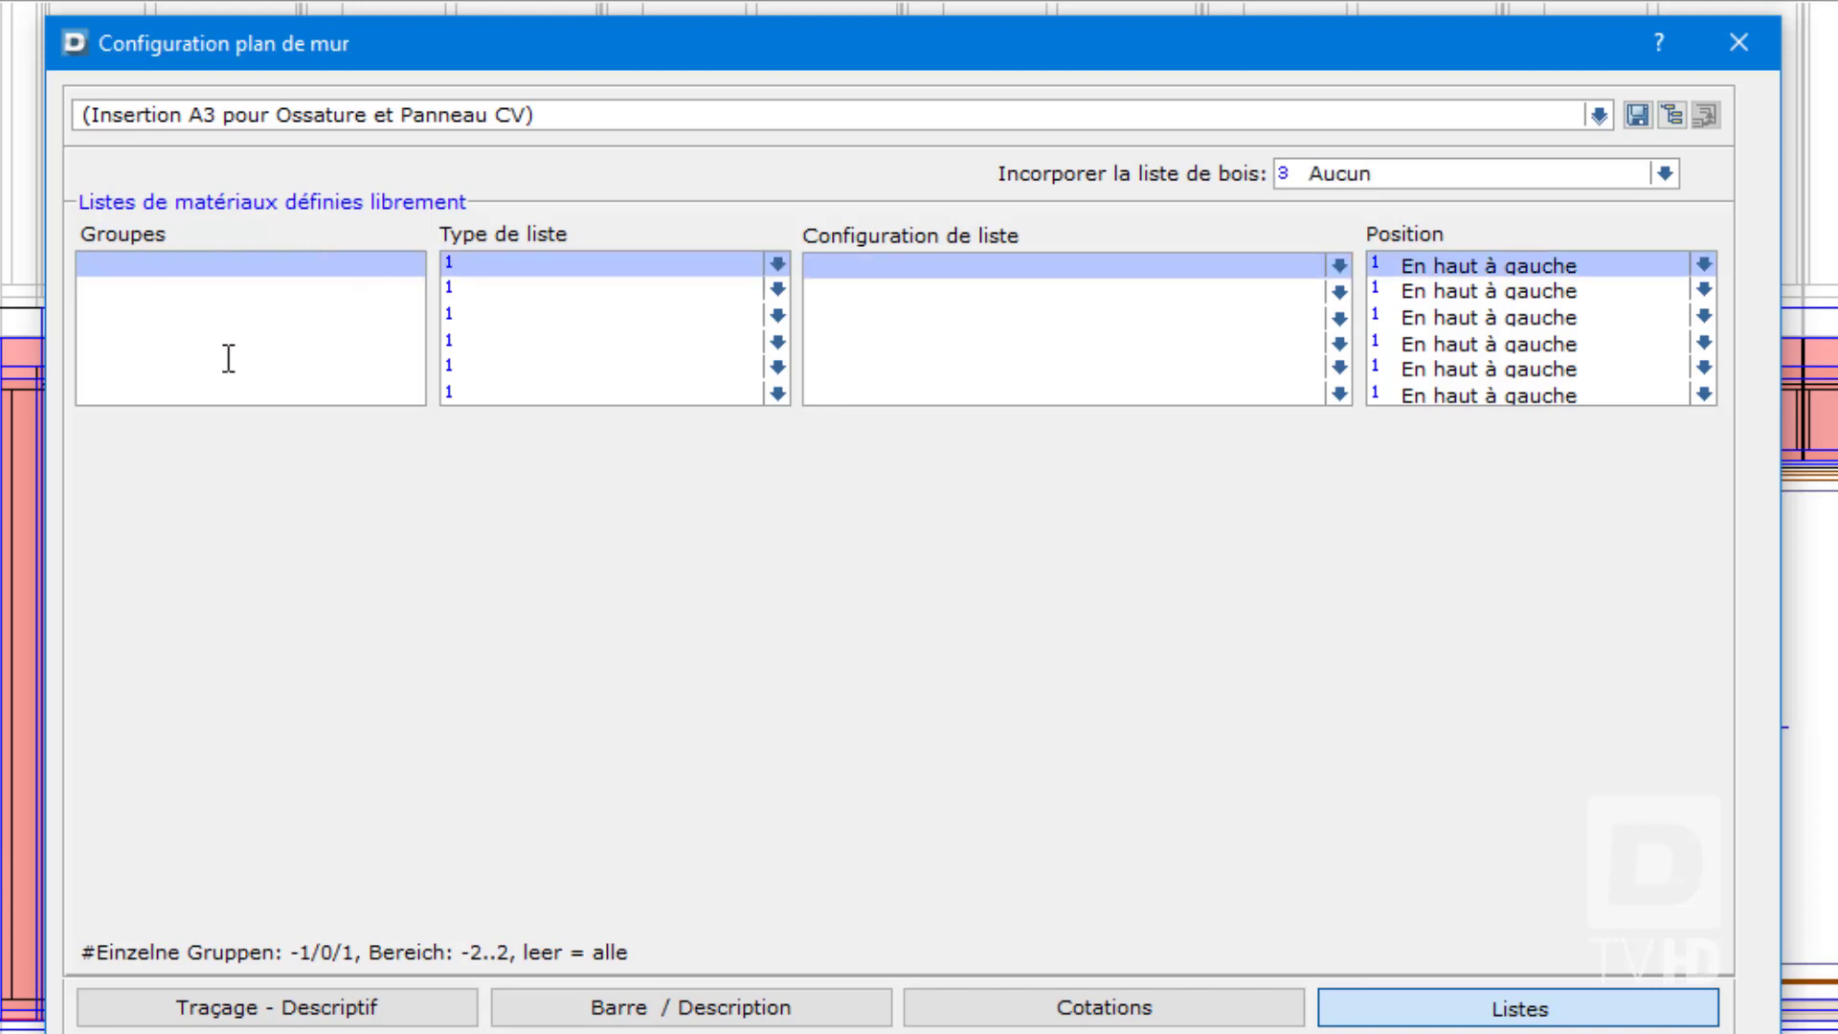
click(414, 1013)
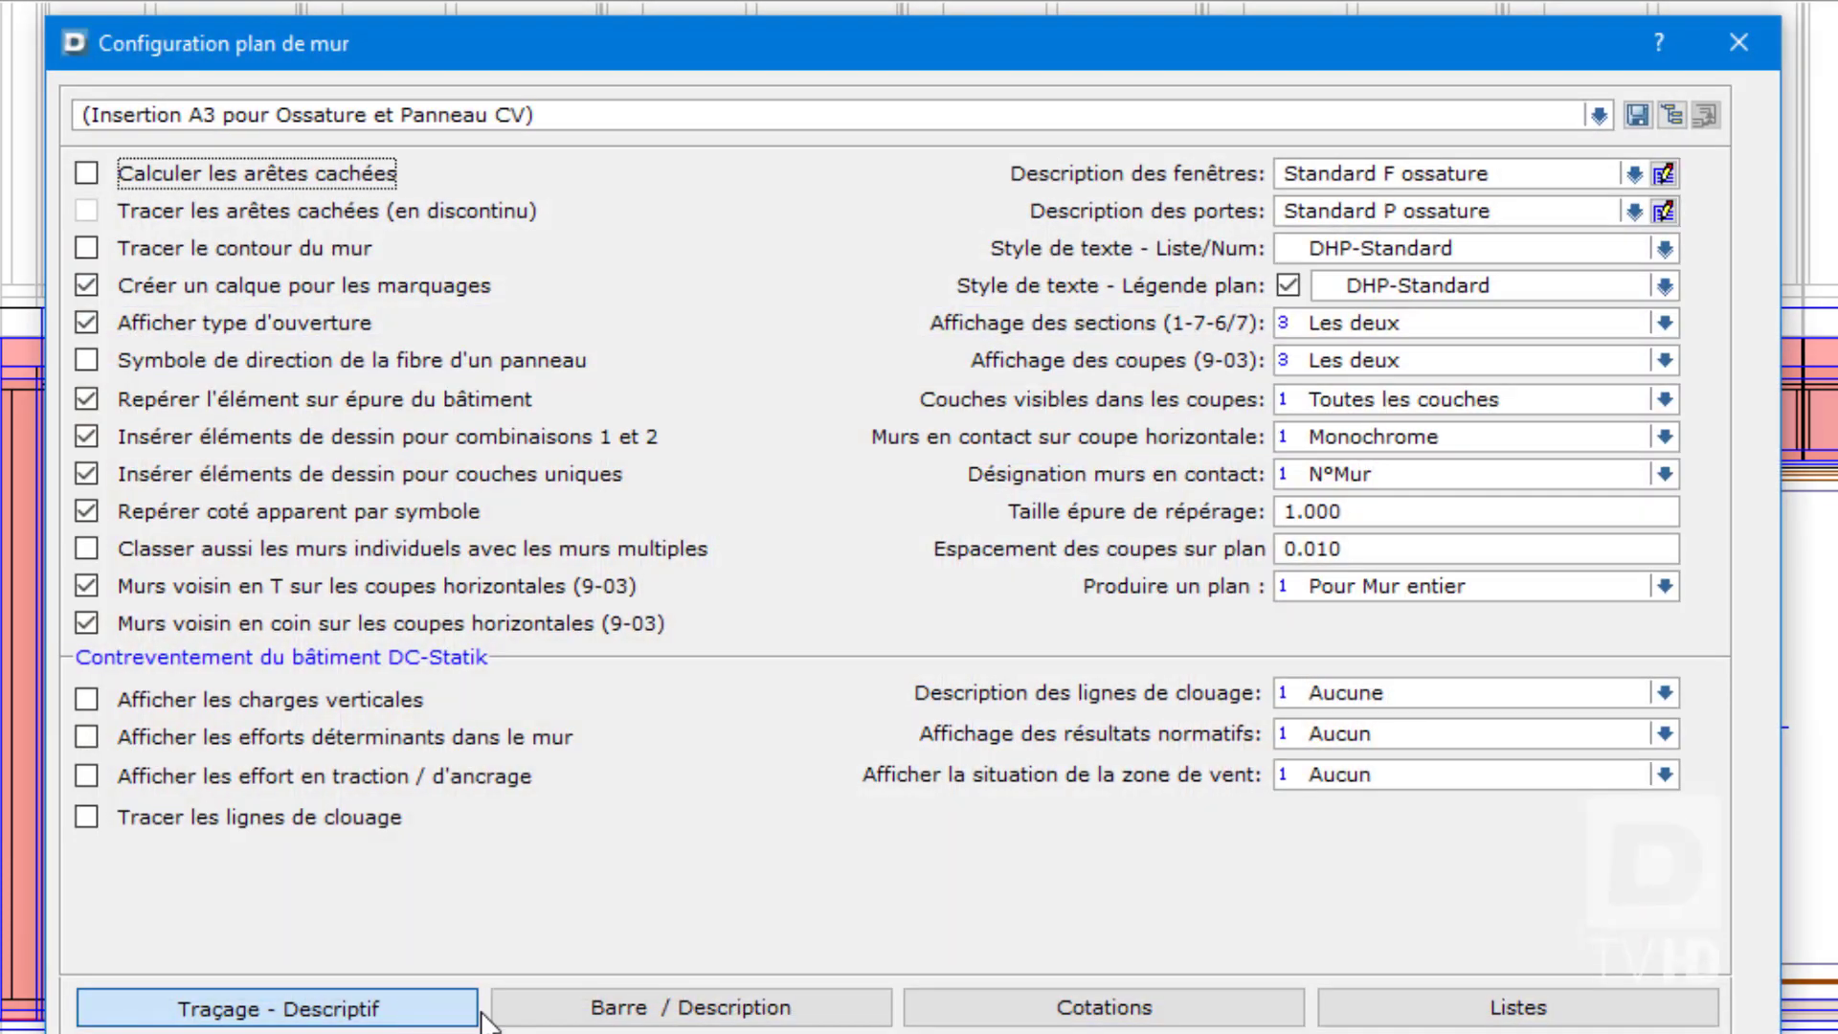
click(763, 1013)
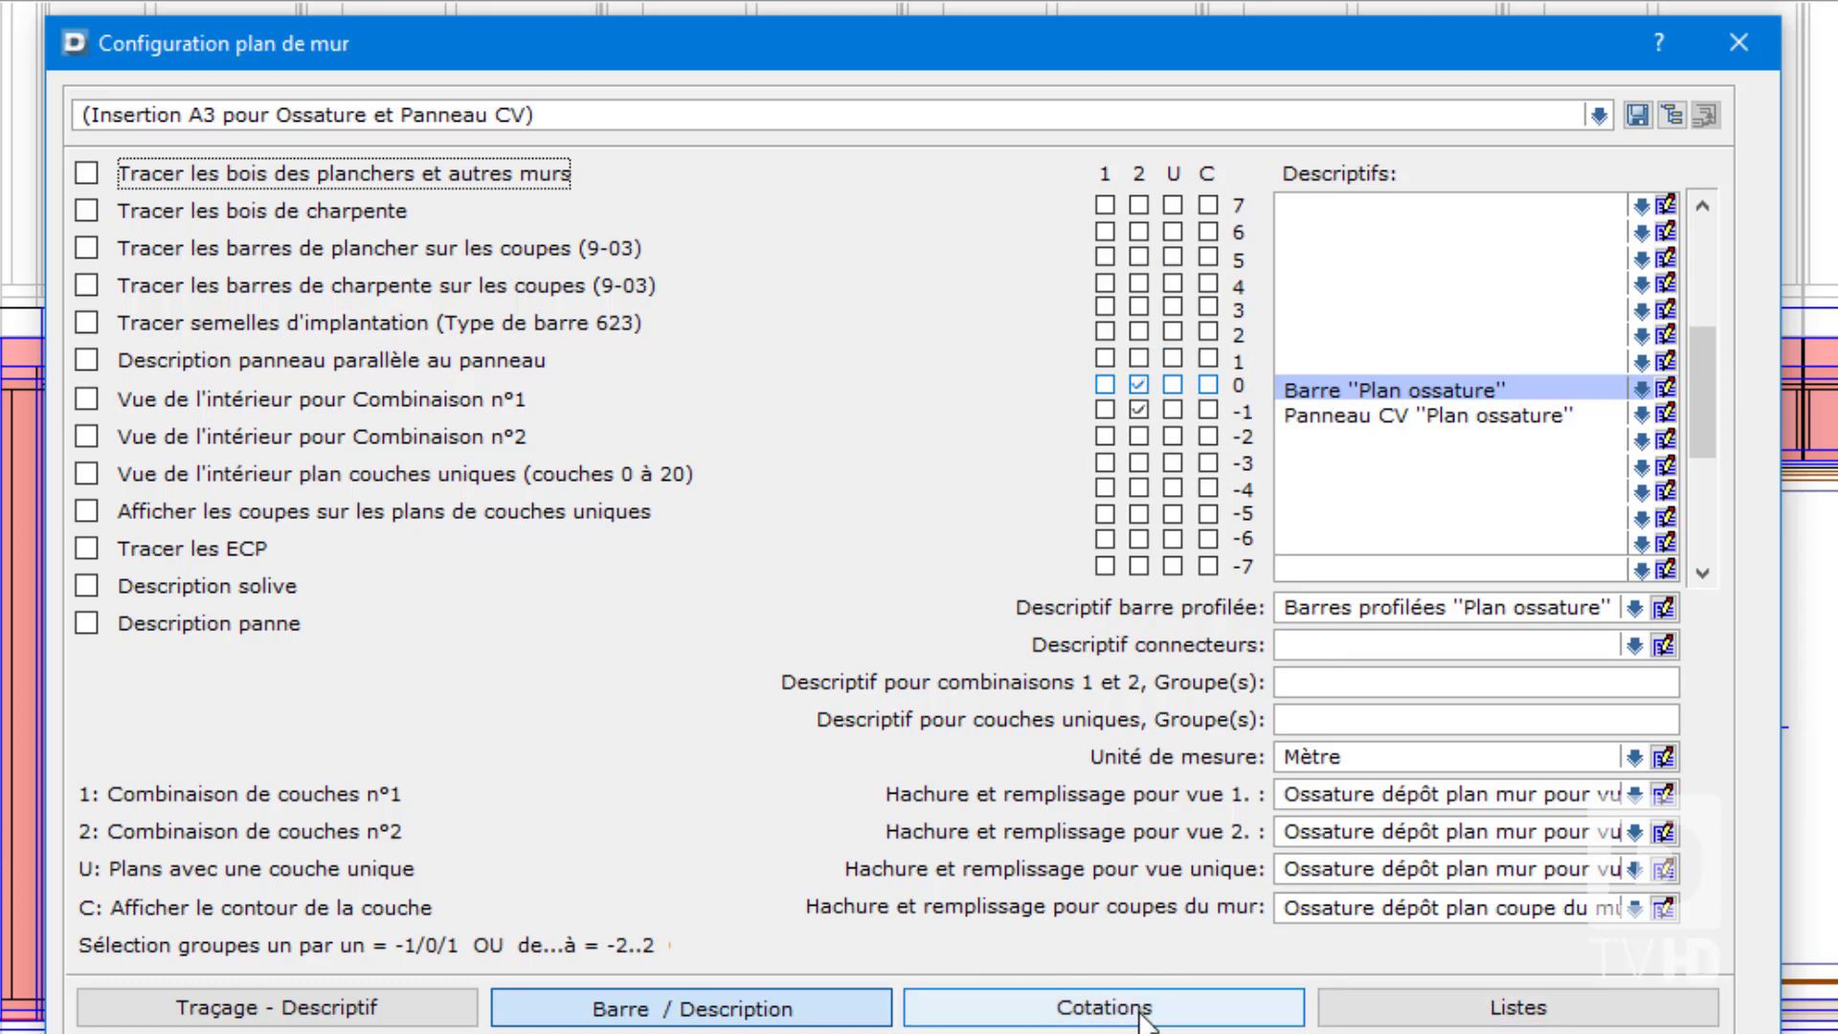
click(1484, 1013)
click(314, 261)
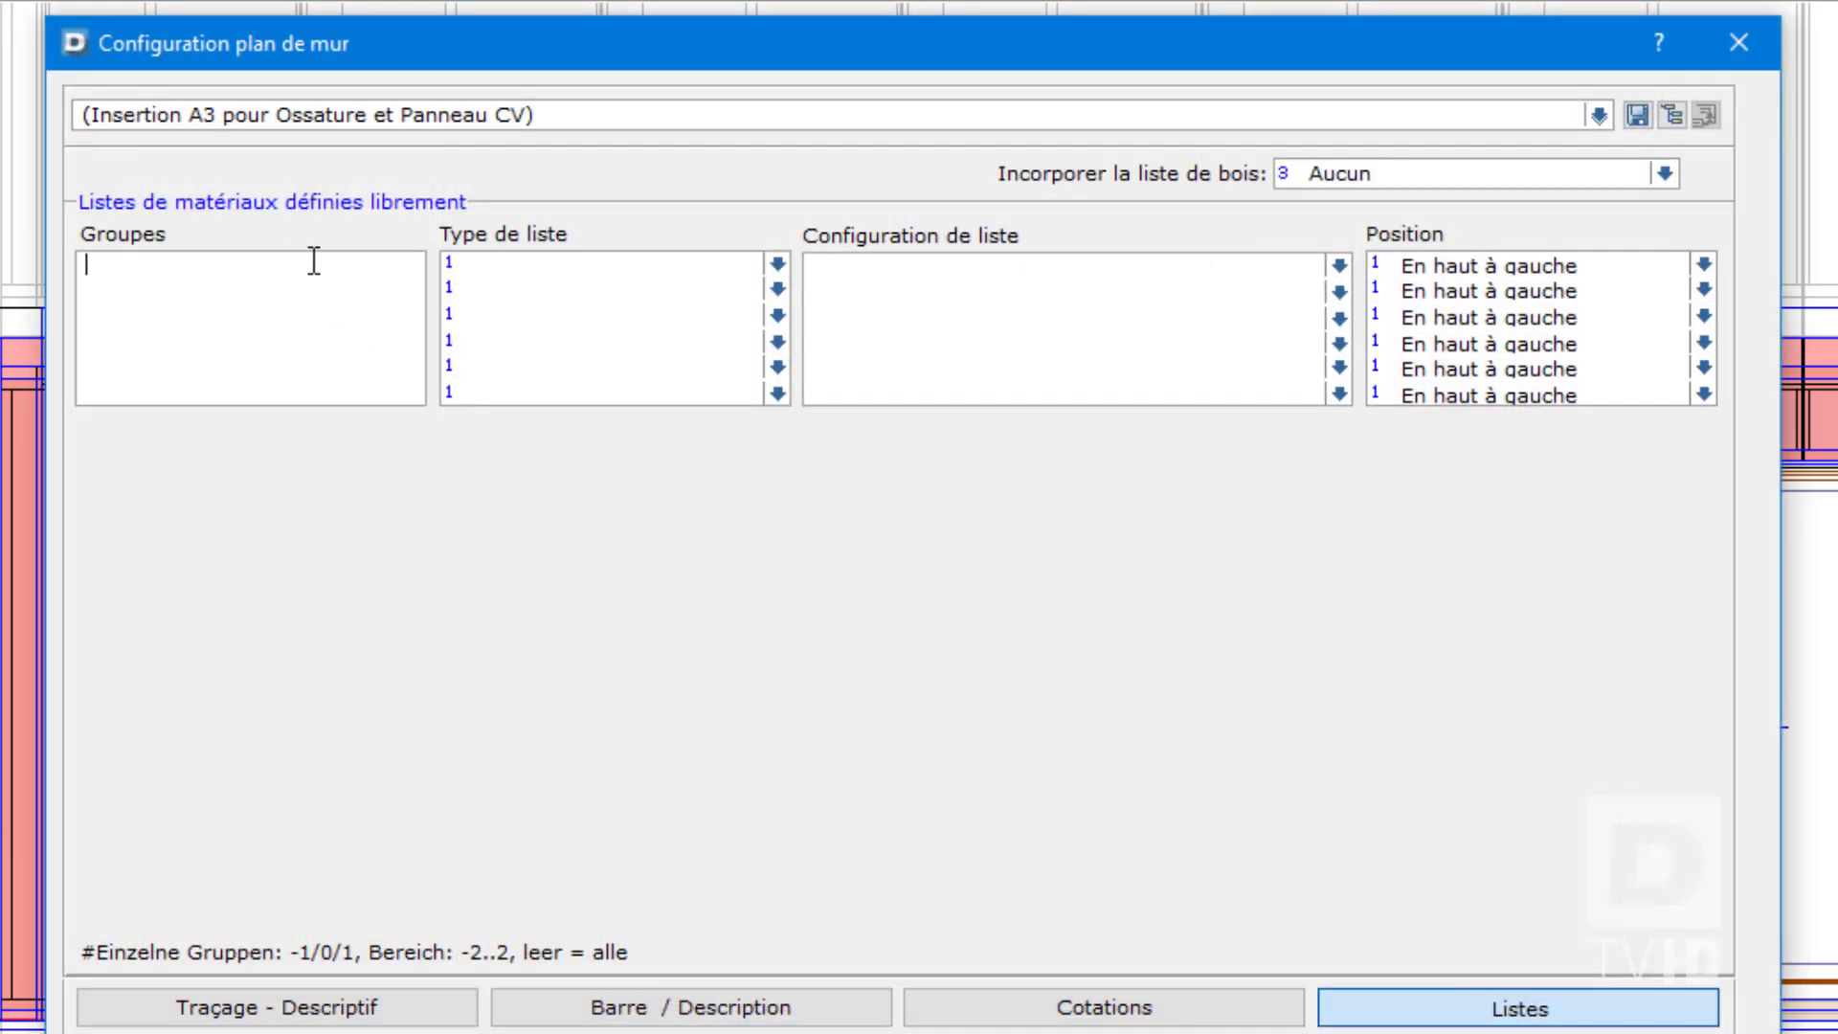
text(0)
click(776, 264)
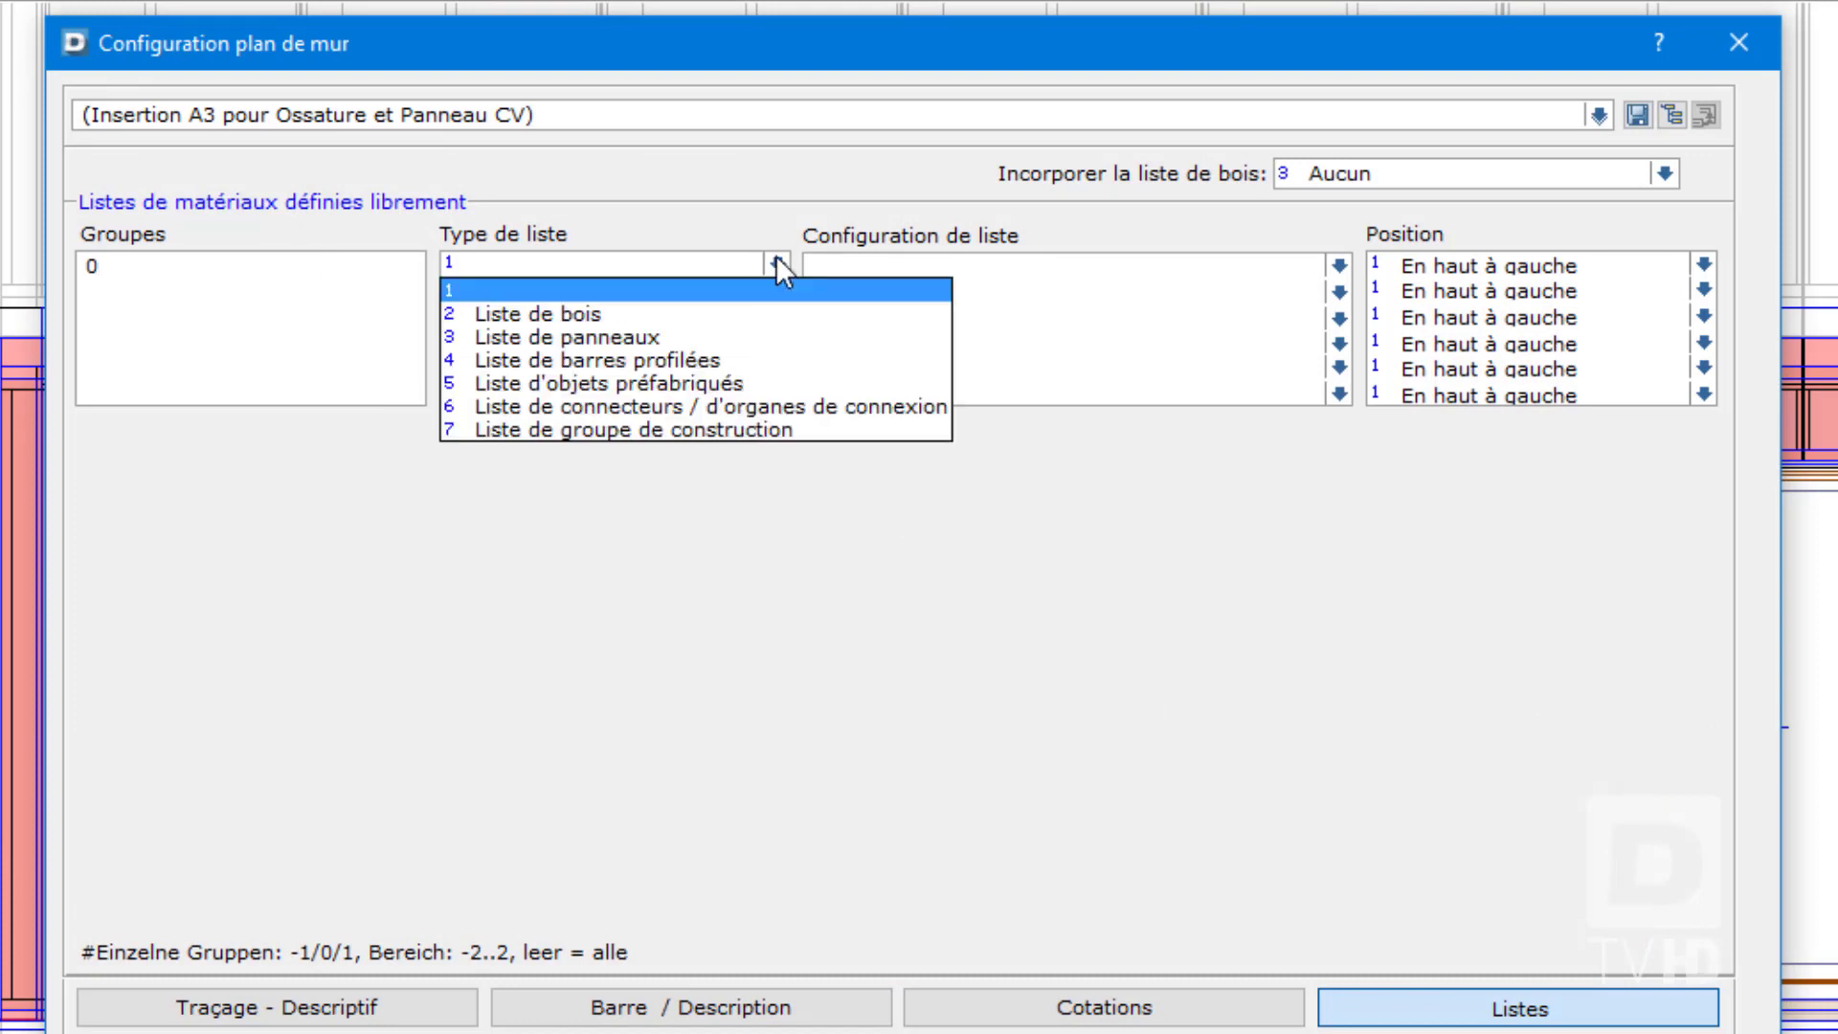
click(655, 316)
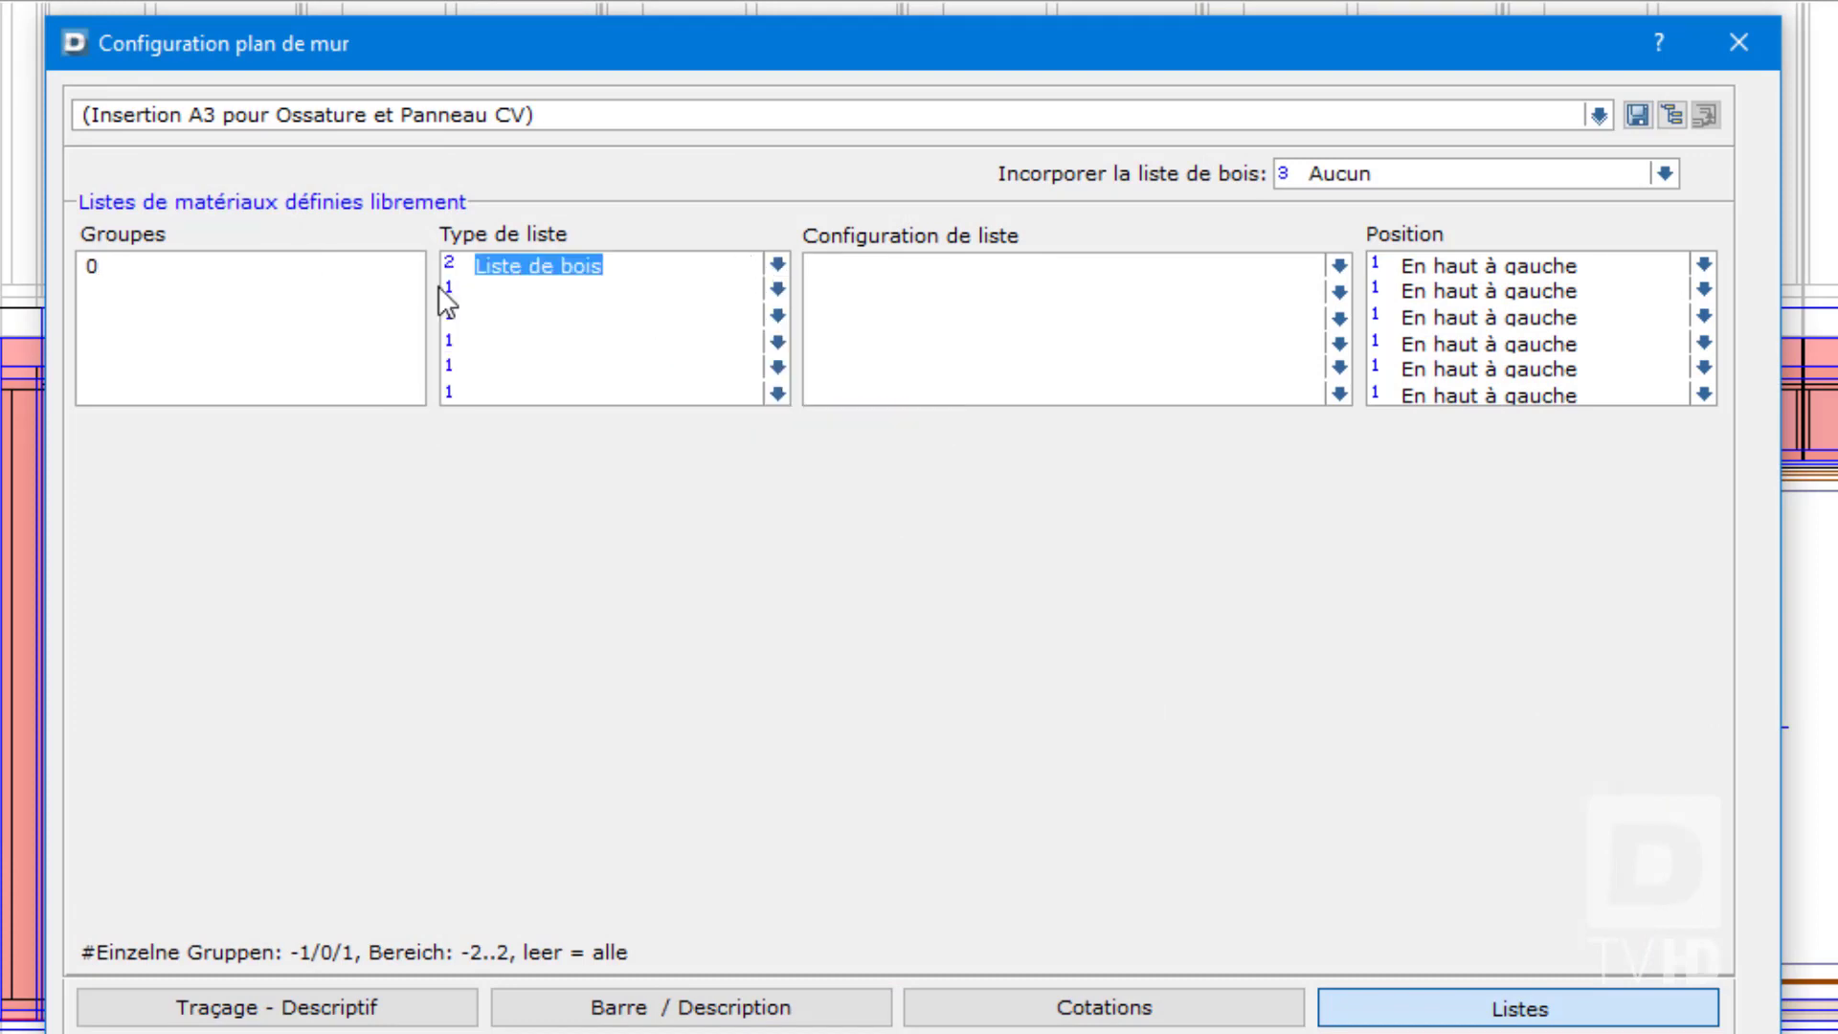
Step: Set the group 0 list's configuration to Liste réduite pour plan - 8 and its position to En haut à droite
click(1338, 264)
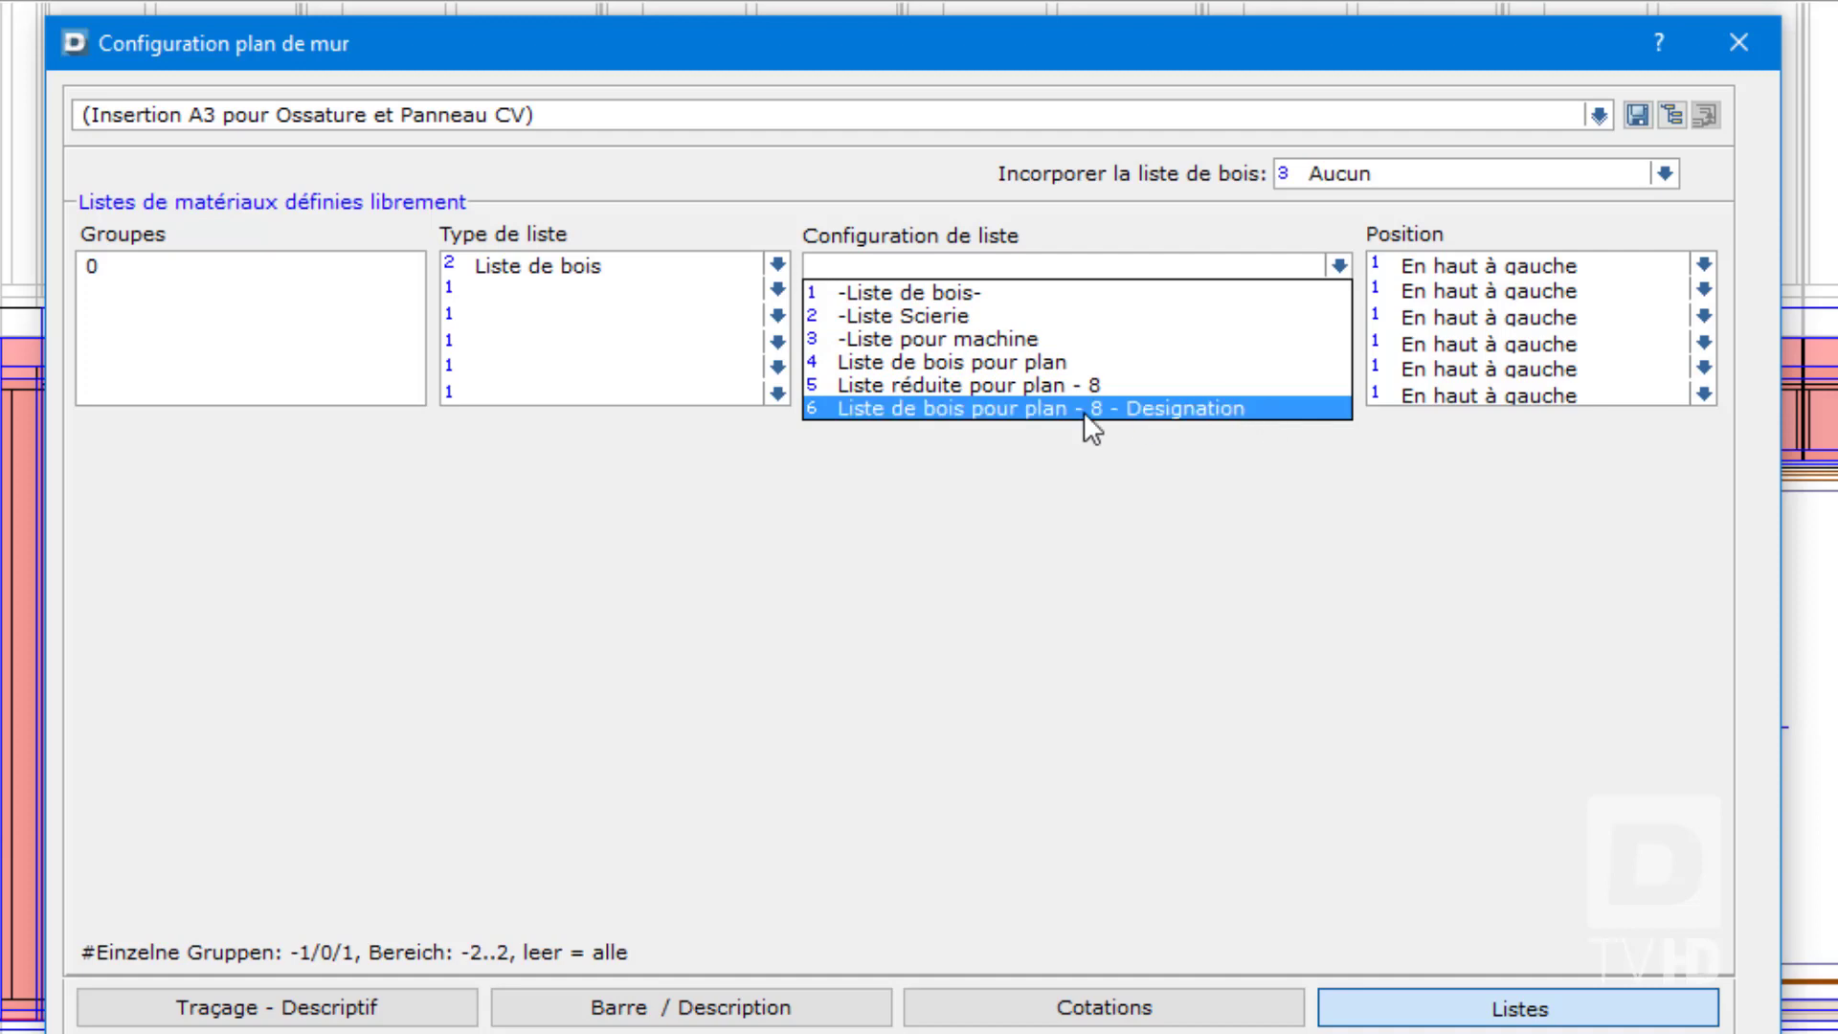
click(1015, 387)
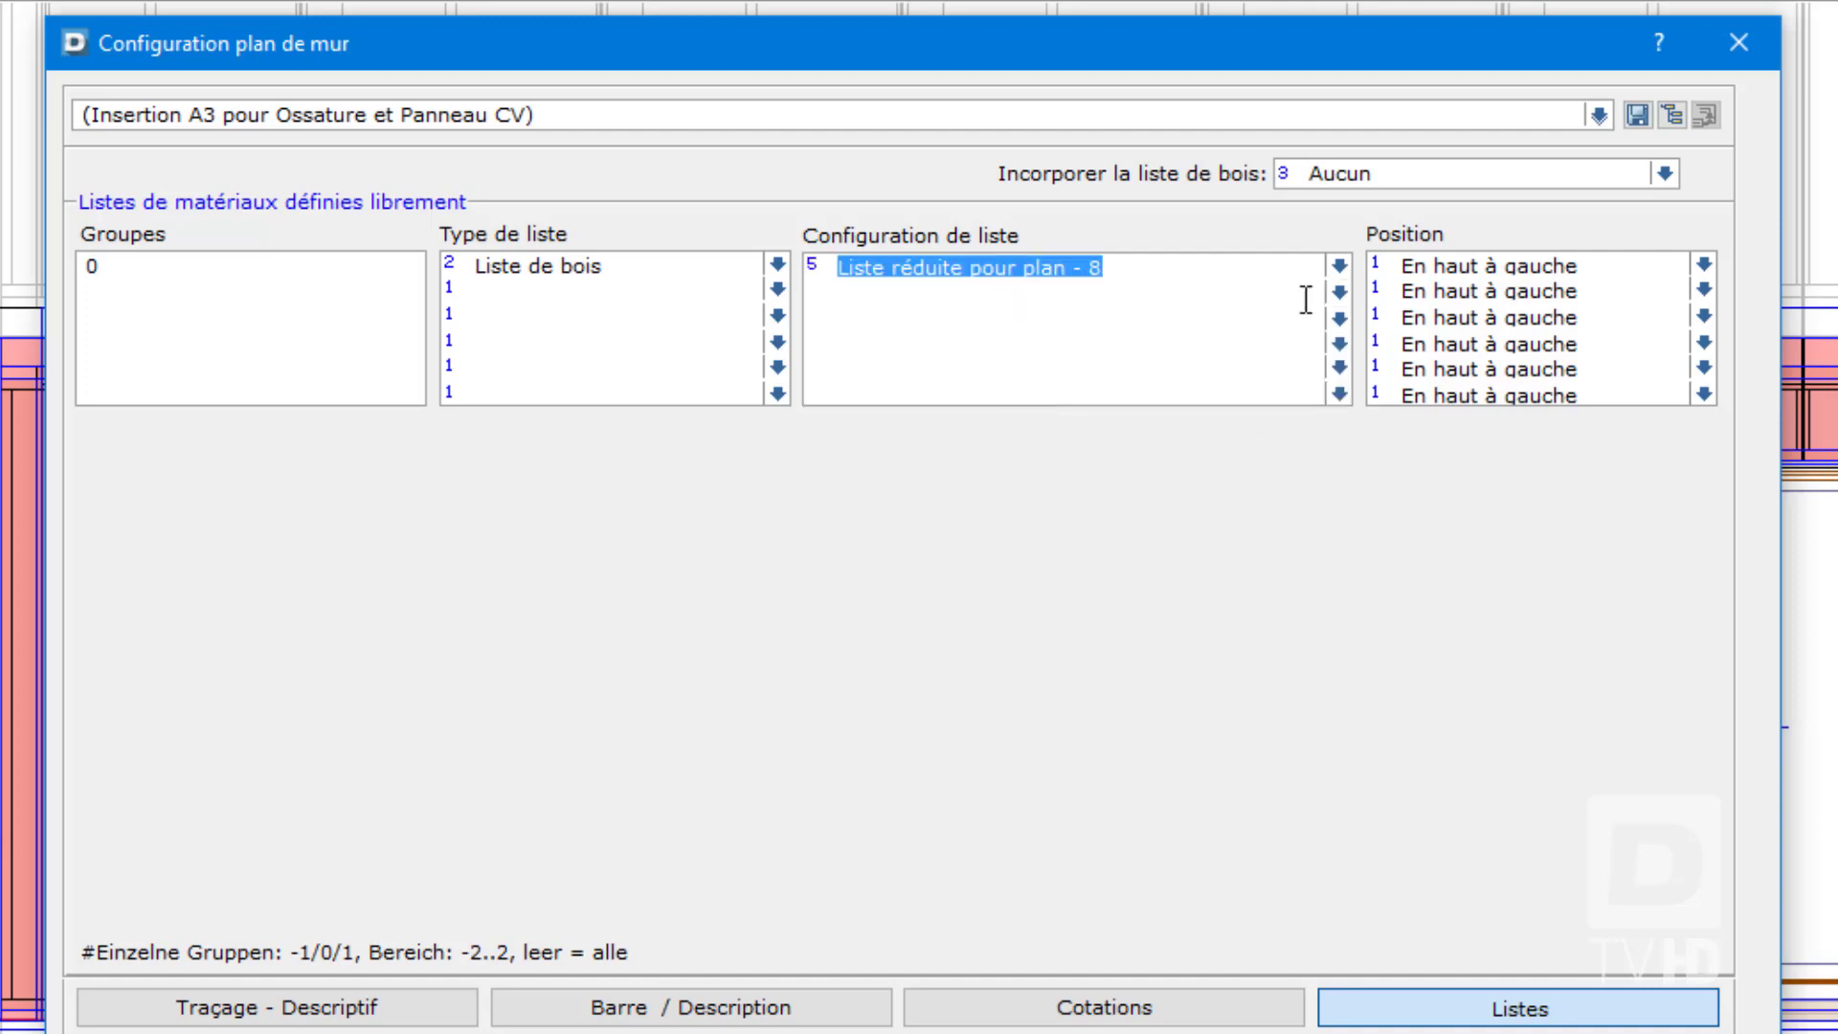
click(1643, 260)
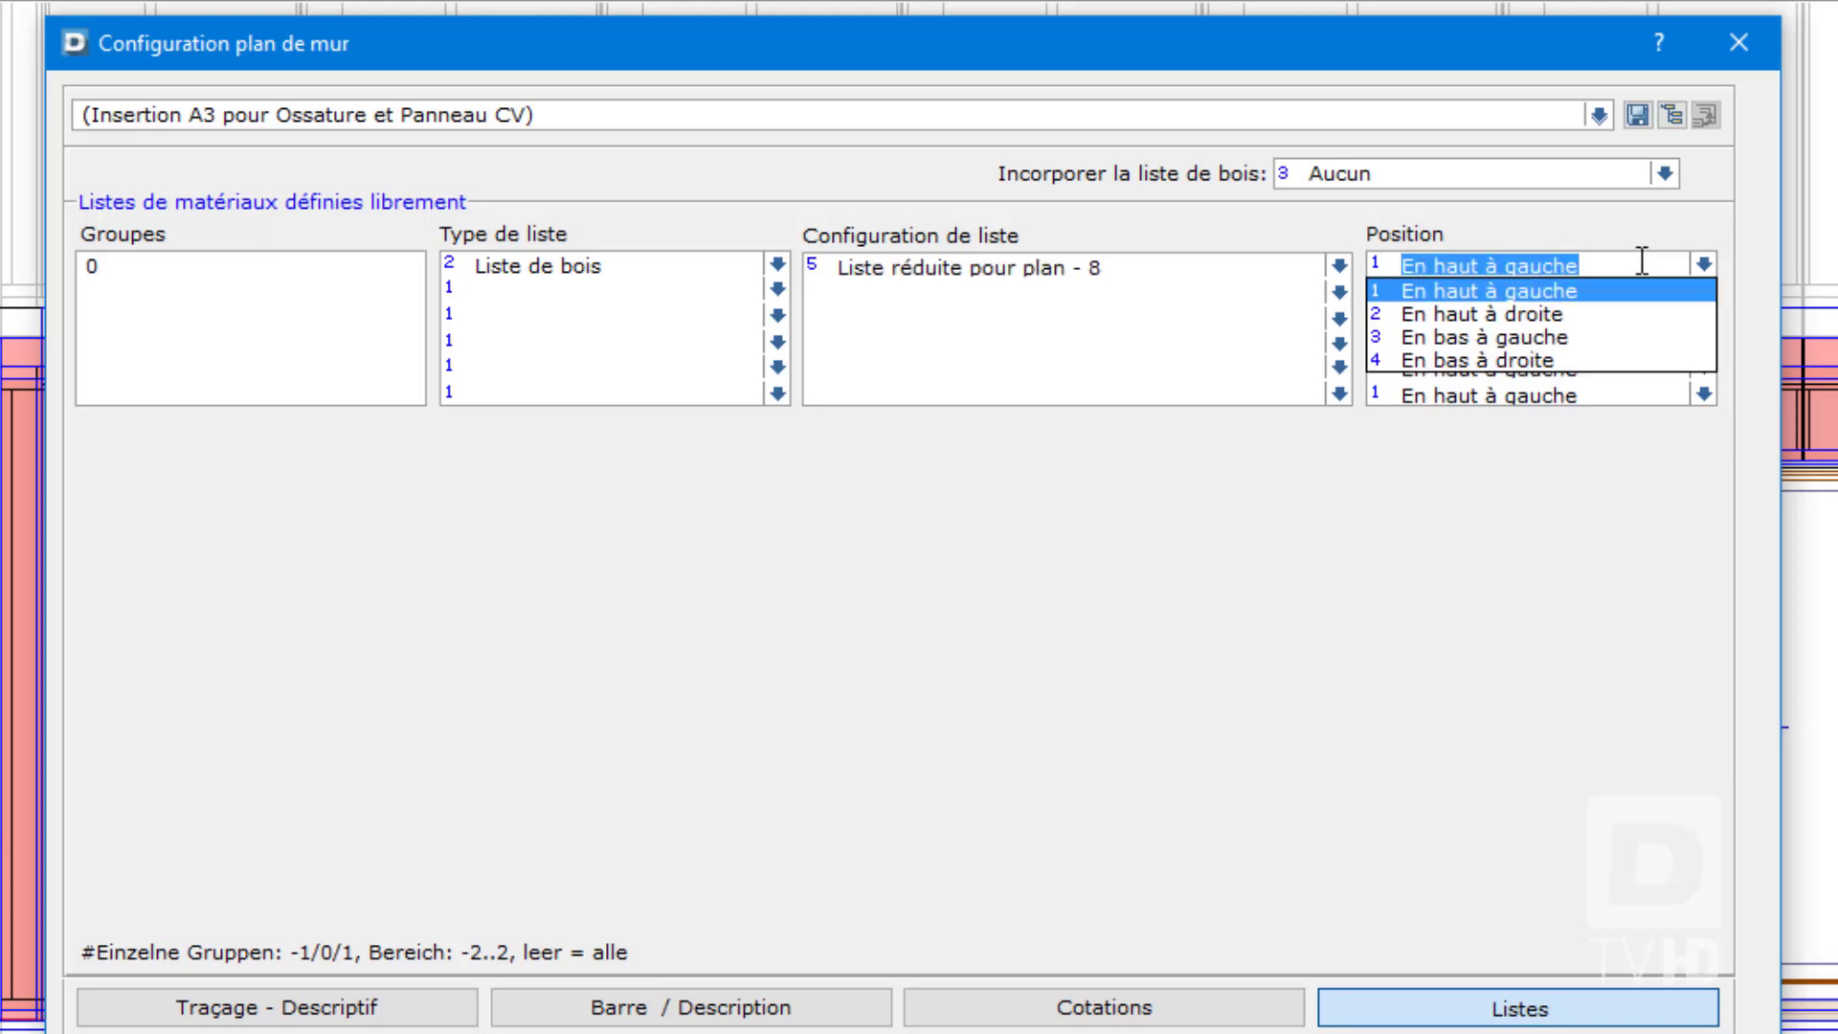
click(1576, 314)
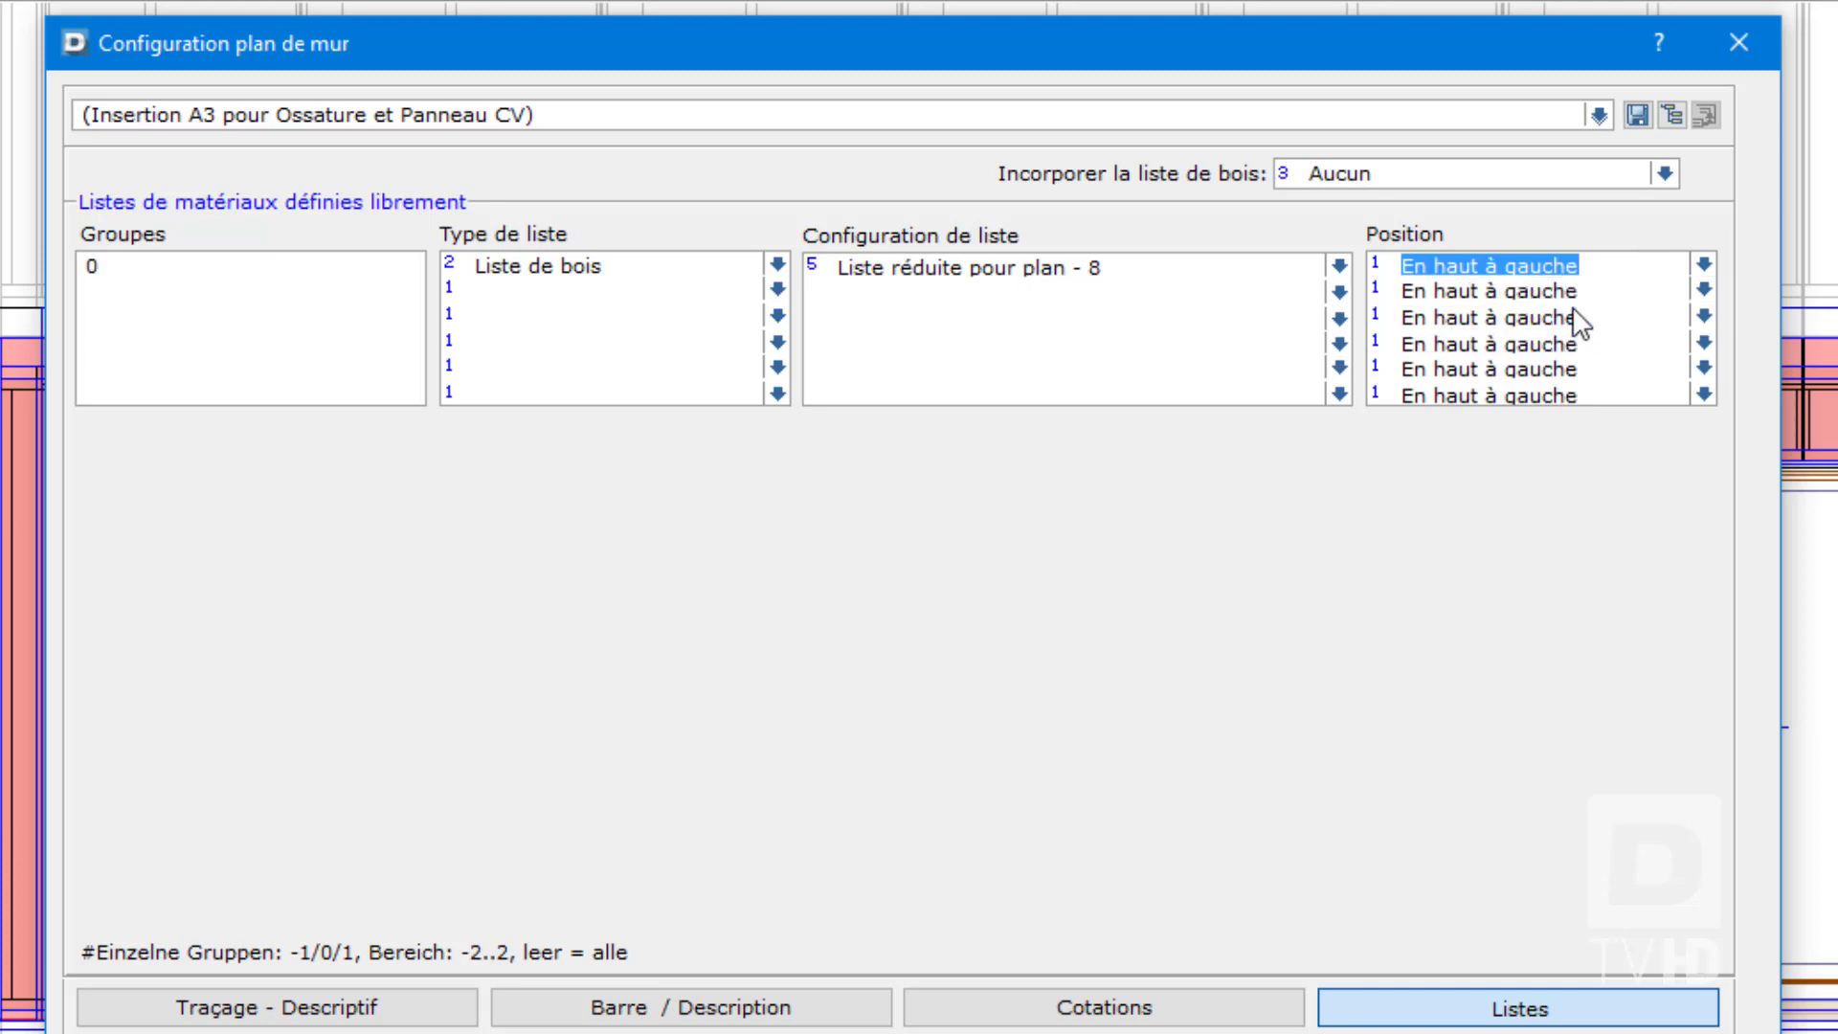
Step: Add a Liste de panneaux for group -1 using Liste panneaux pour plan - 8pt, positioned En haut à droite
click(342, 291)
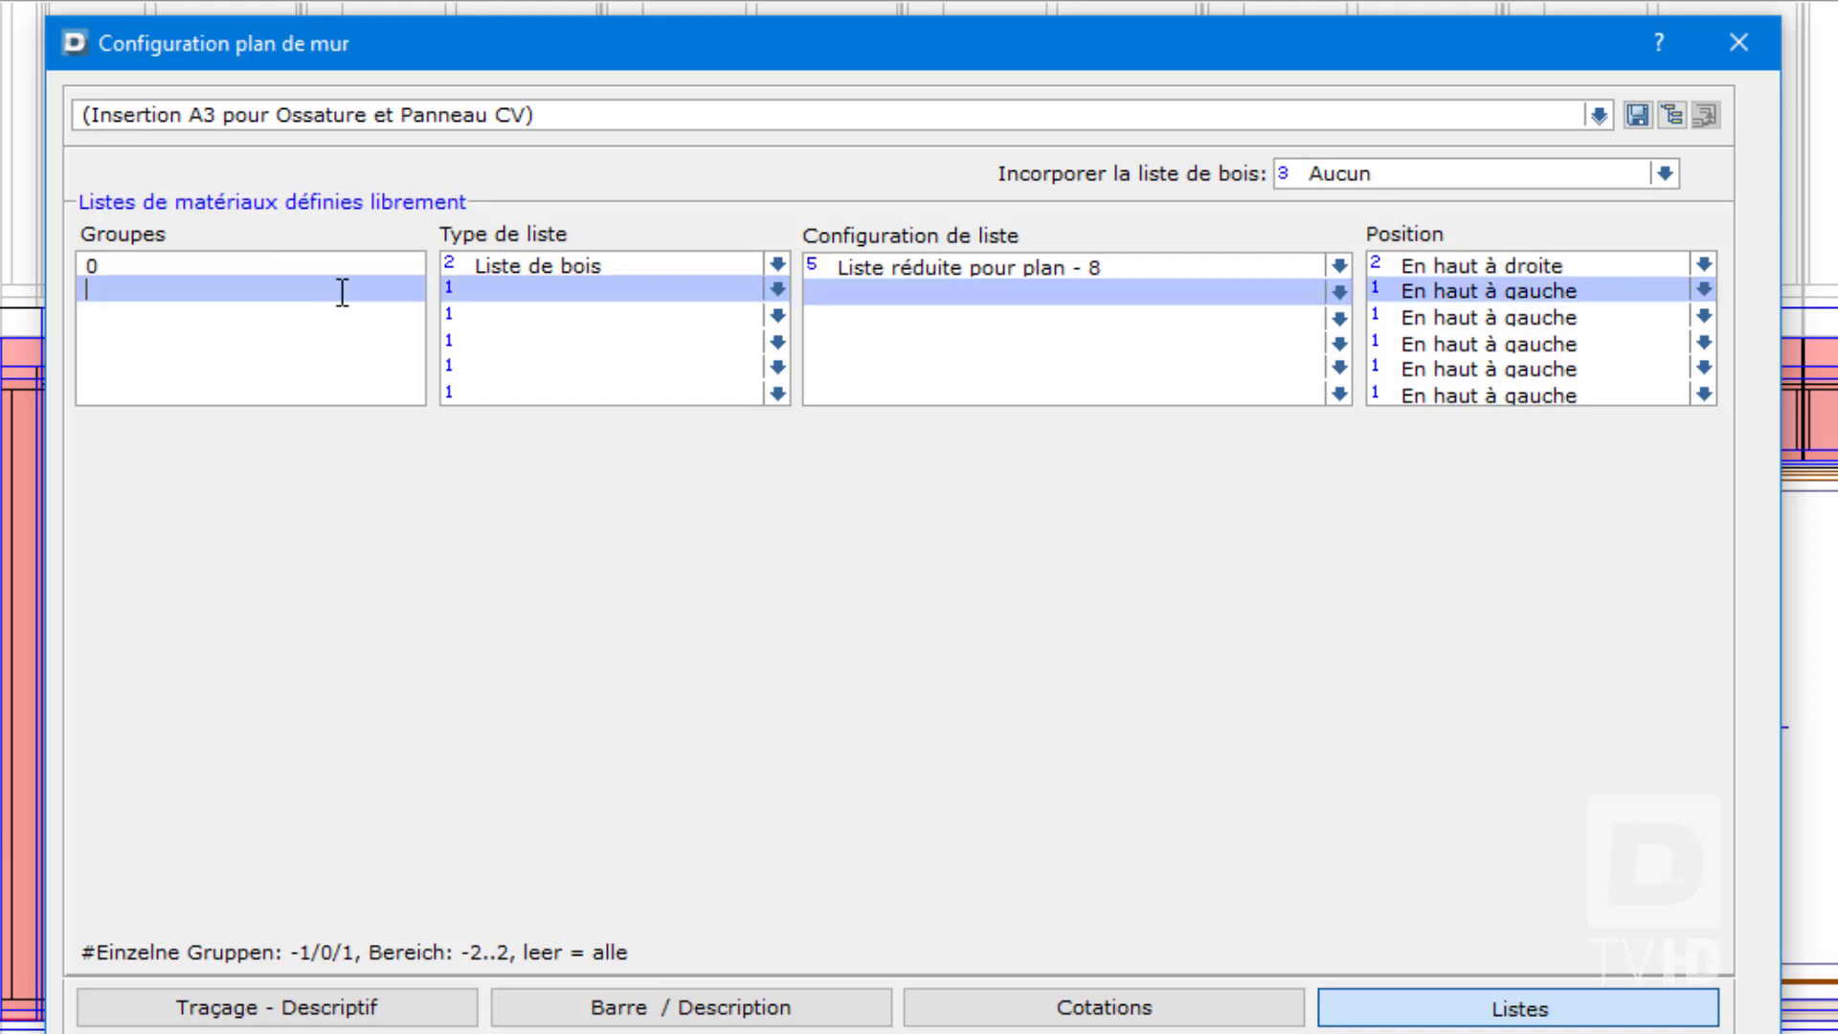
text(-1)
click(778, 289)
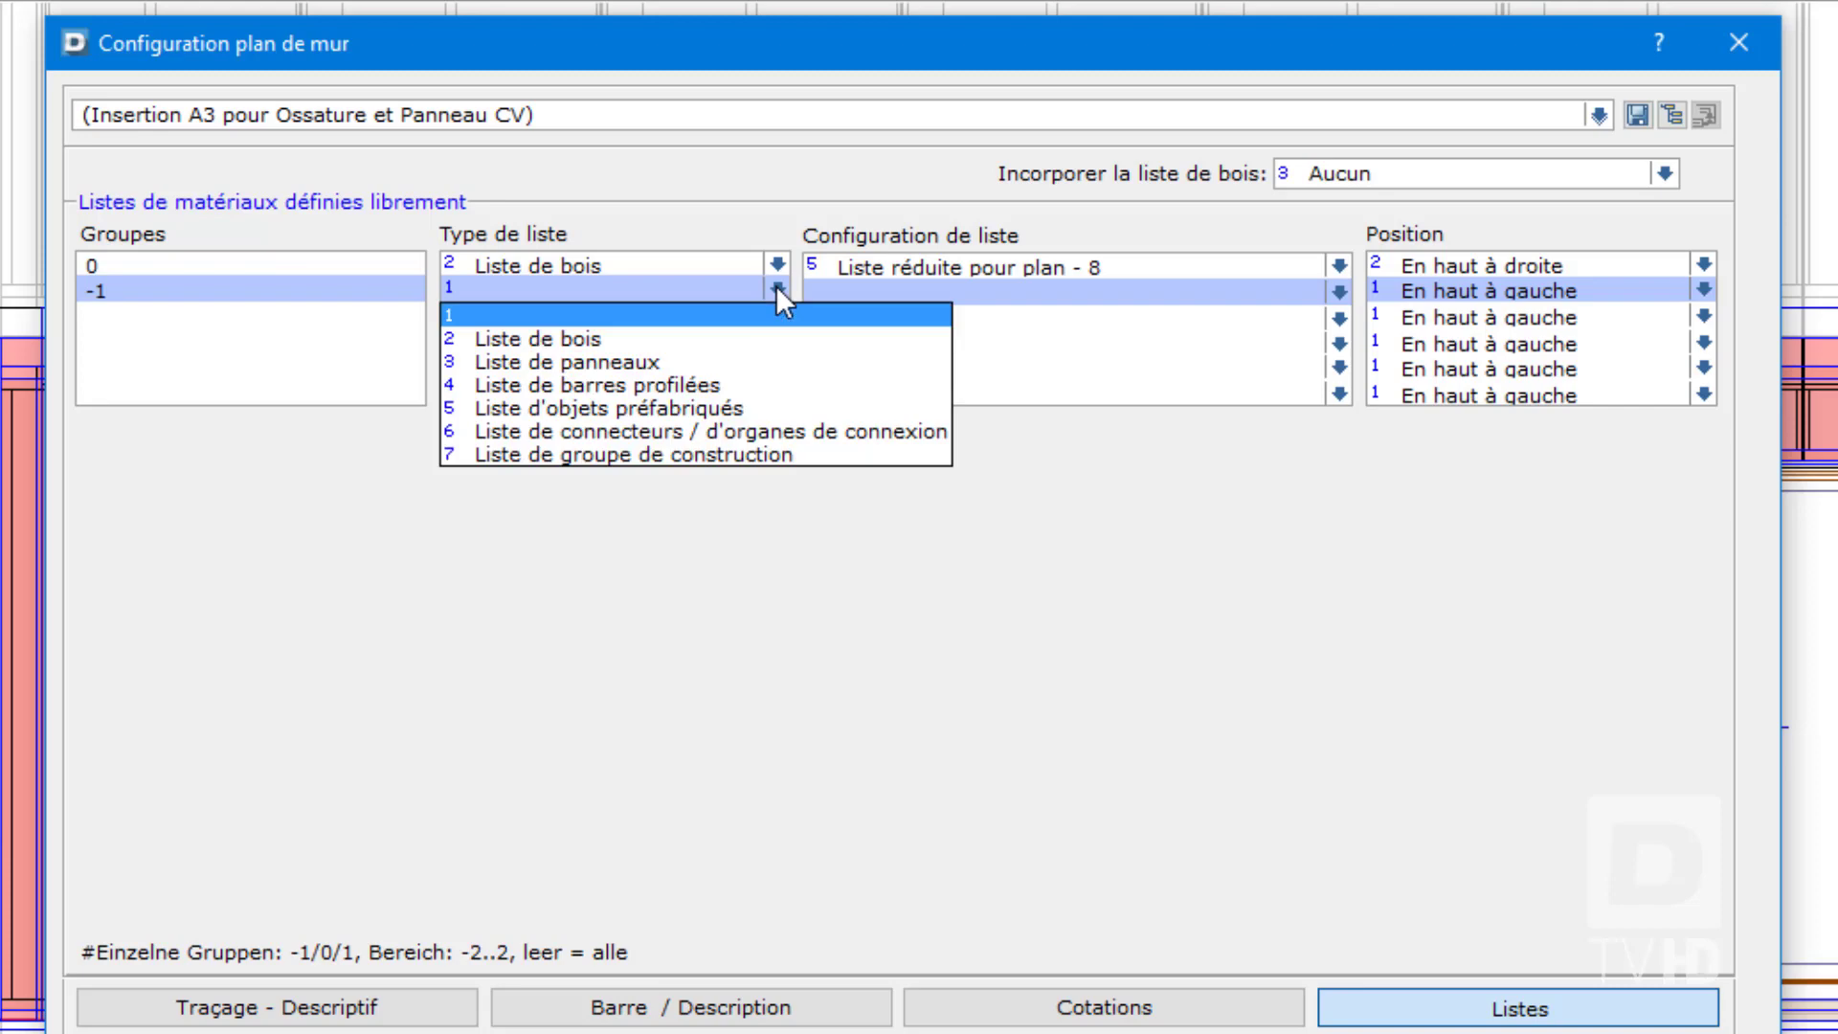
click(759, 370)
click(1341, 290)
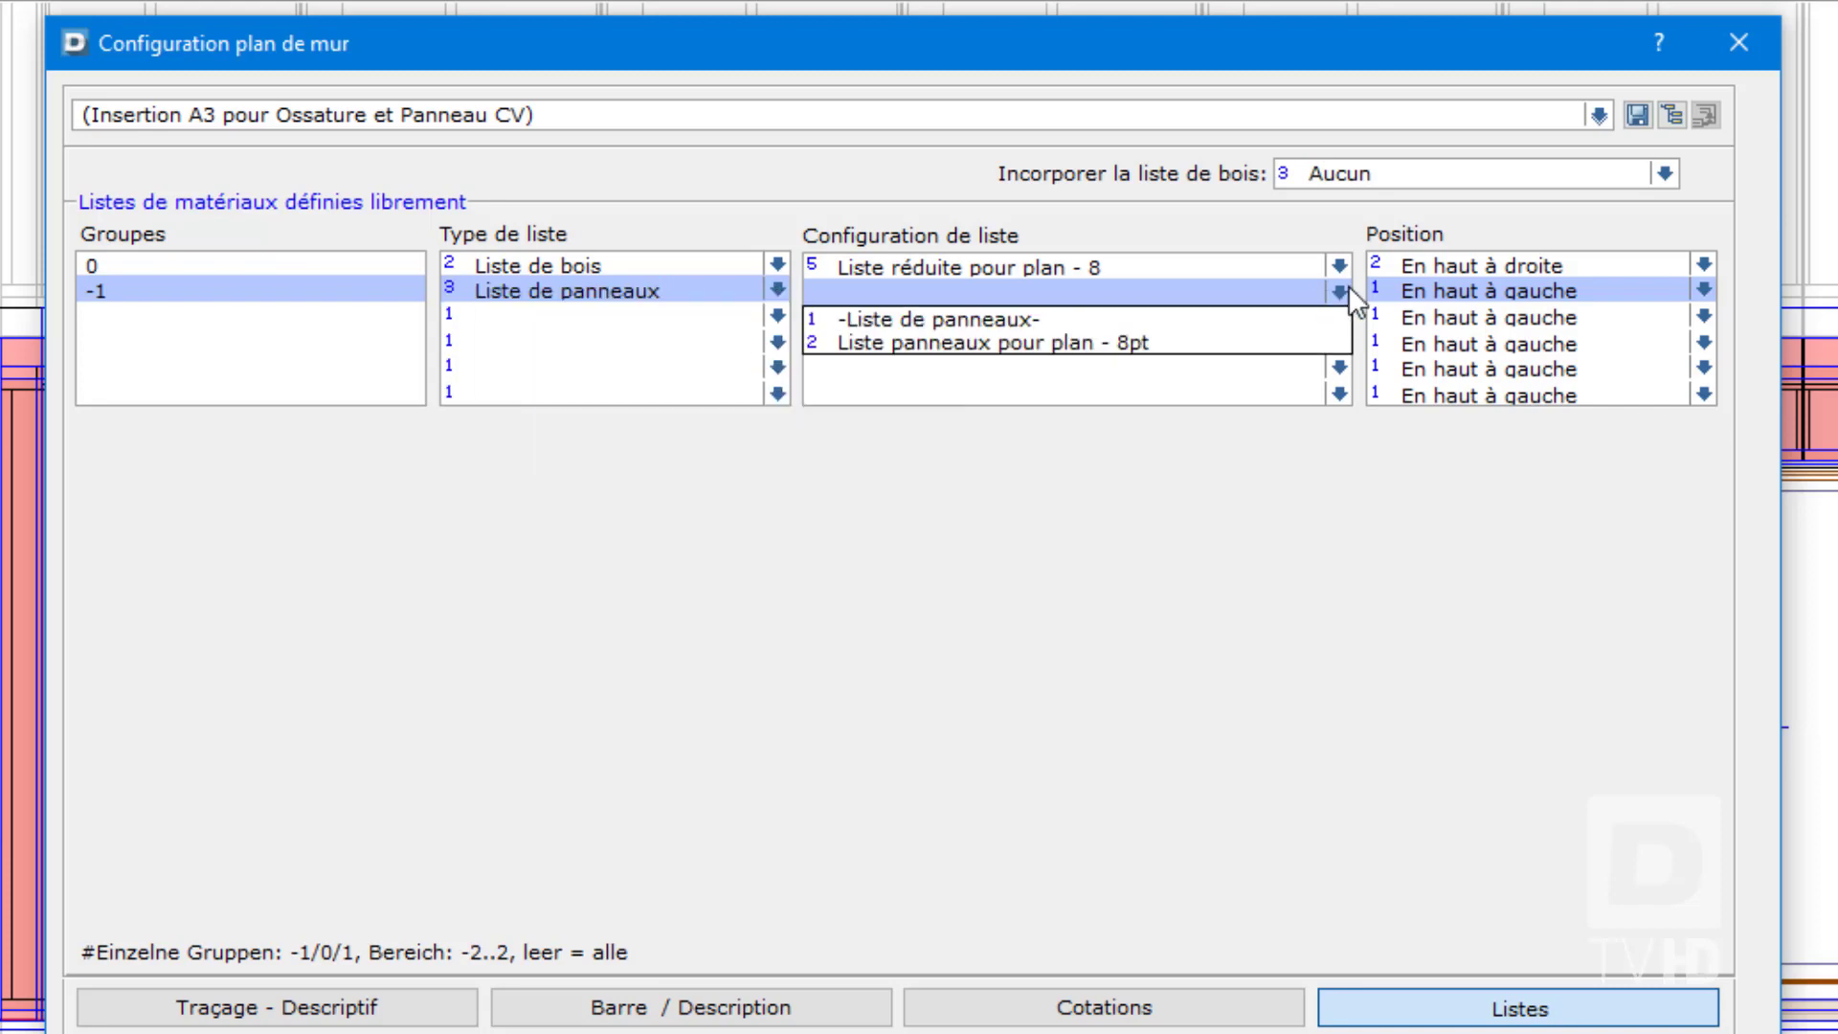
click(1174, 342)
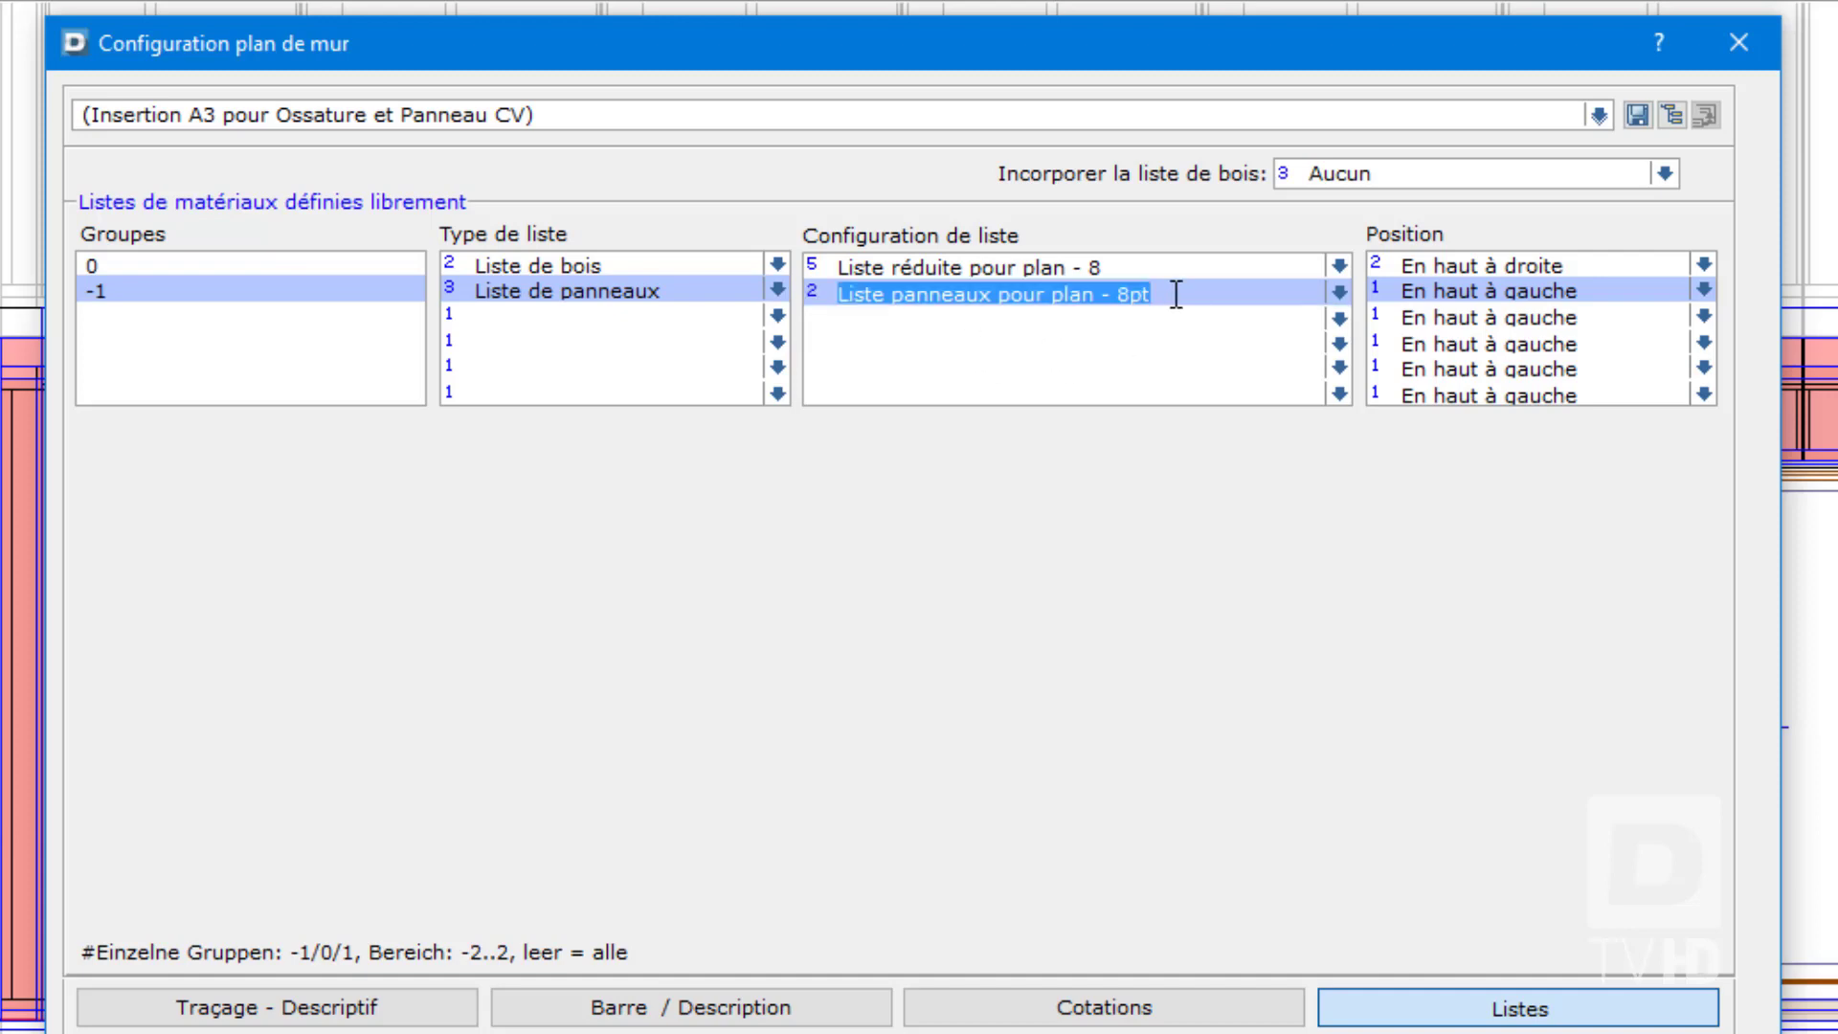
click(1609, 287)
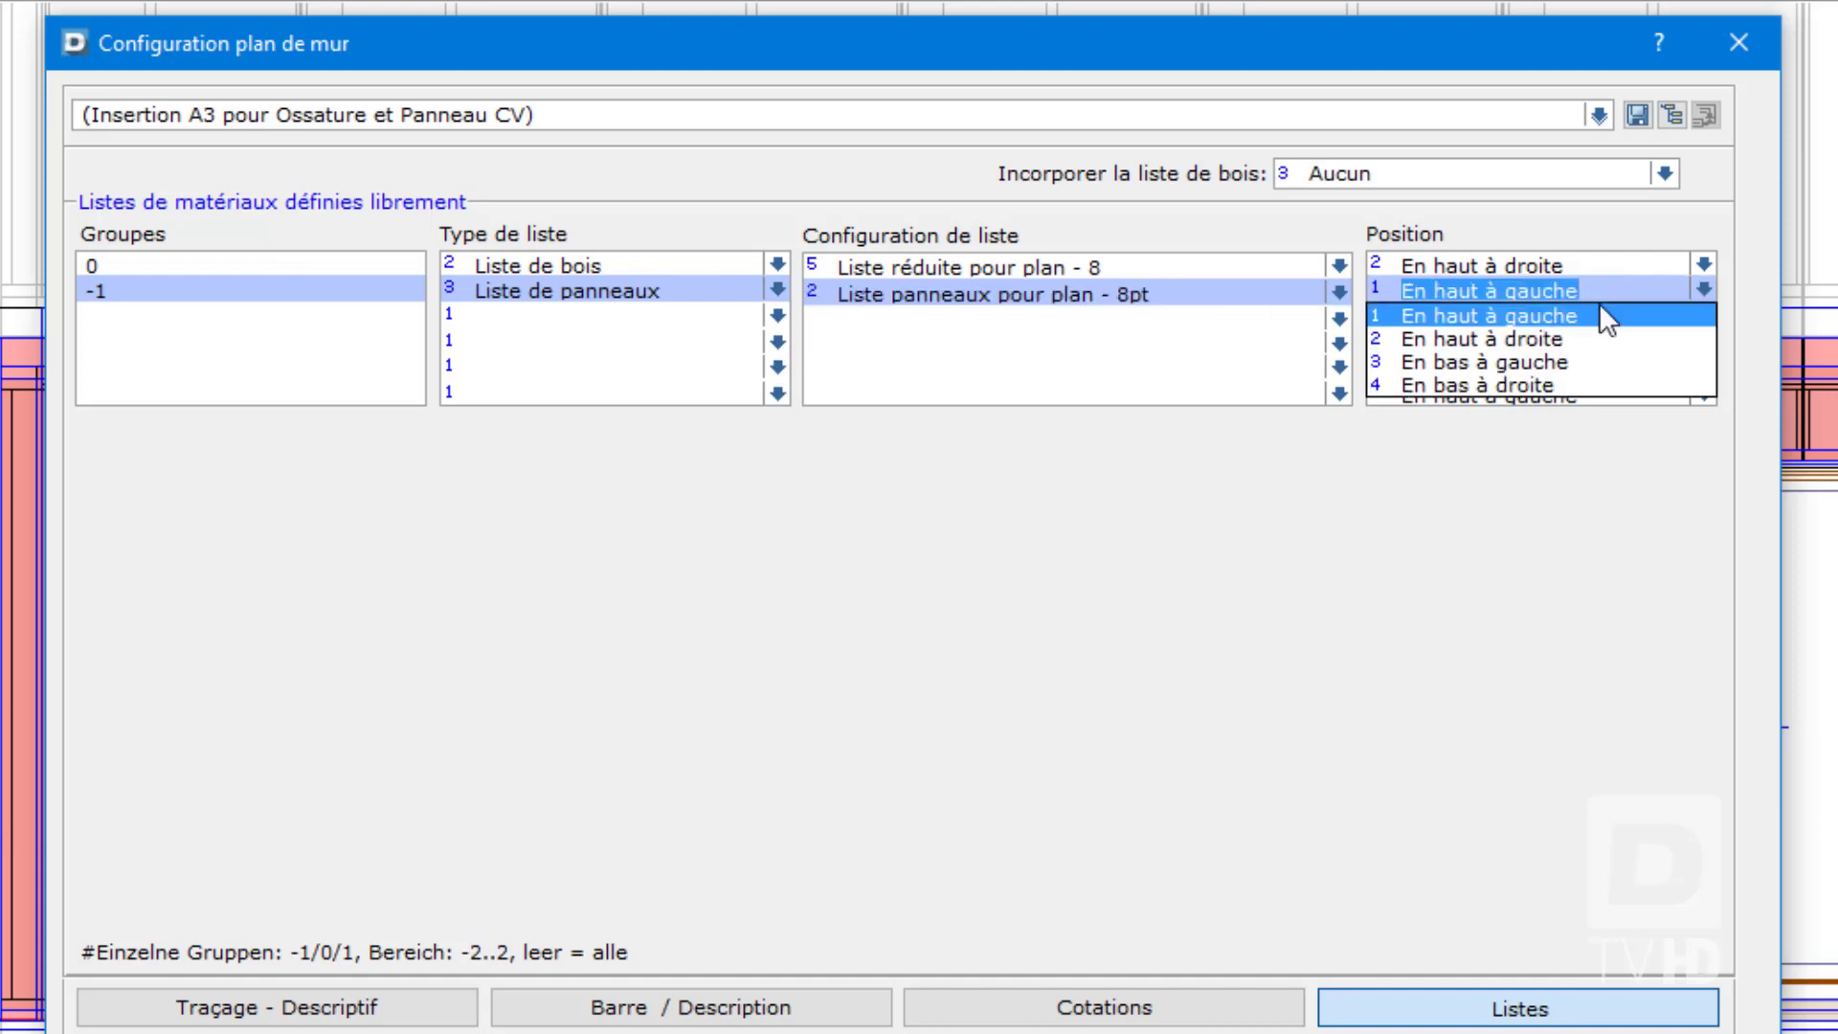
click(1605, 340)
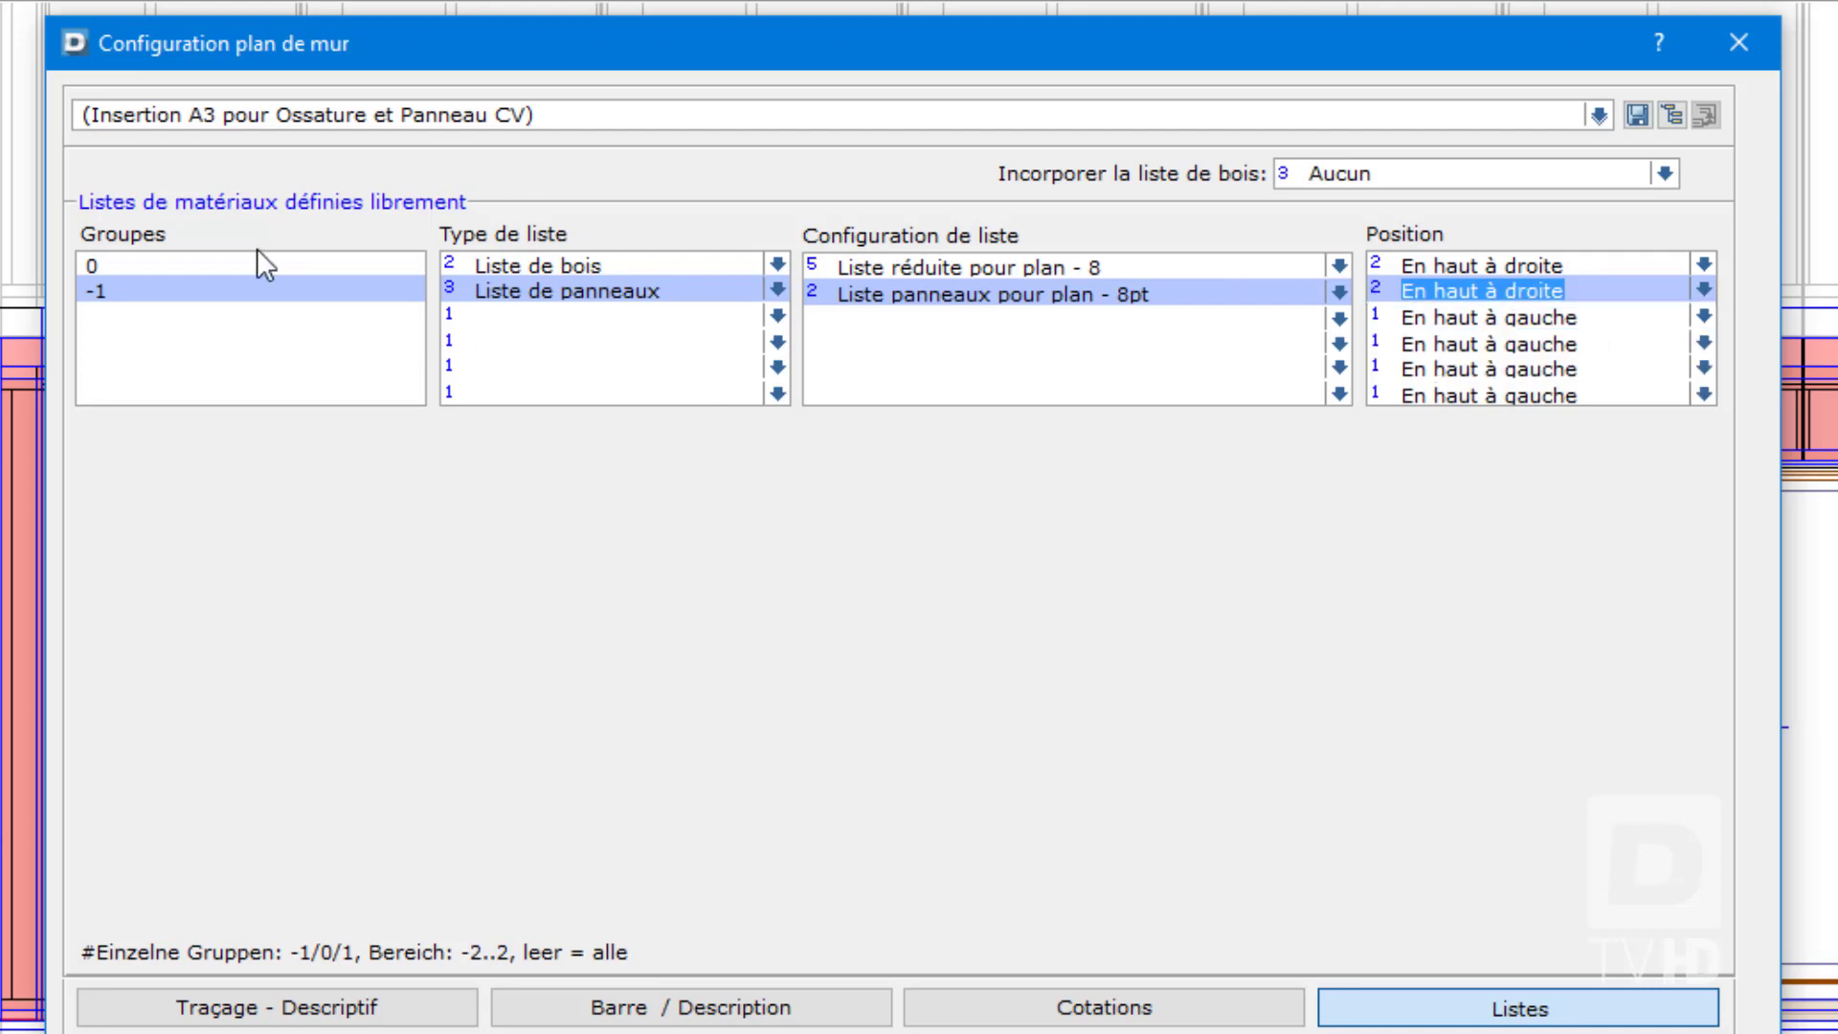
click(287, 316)
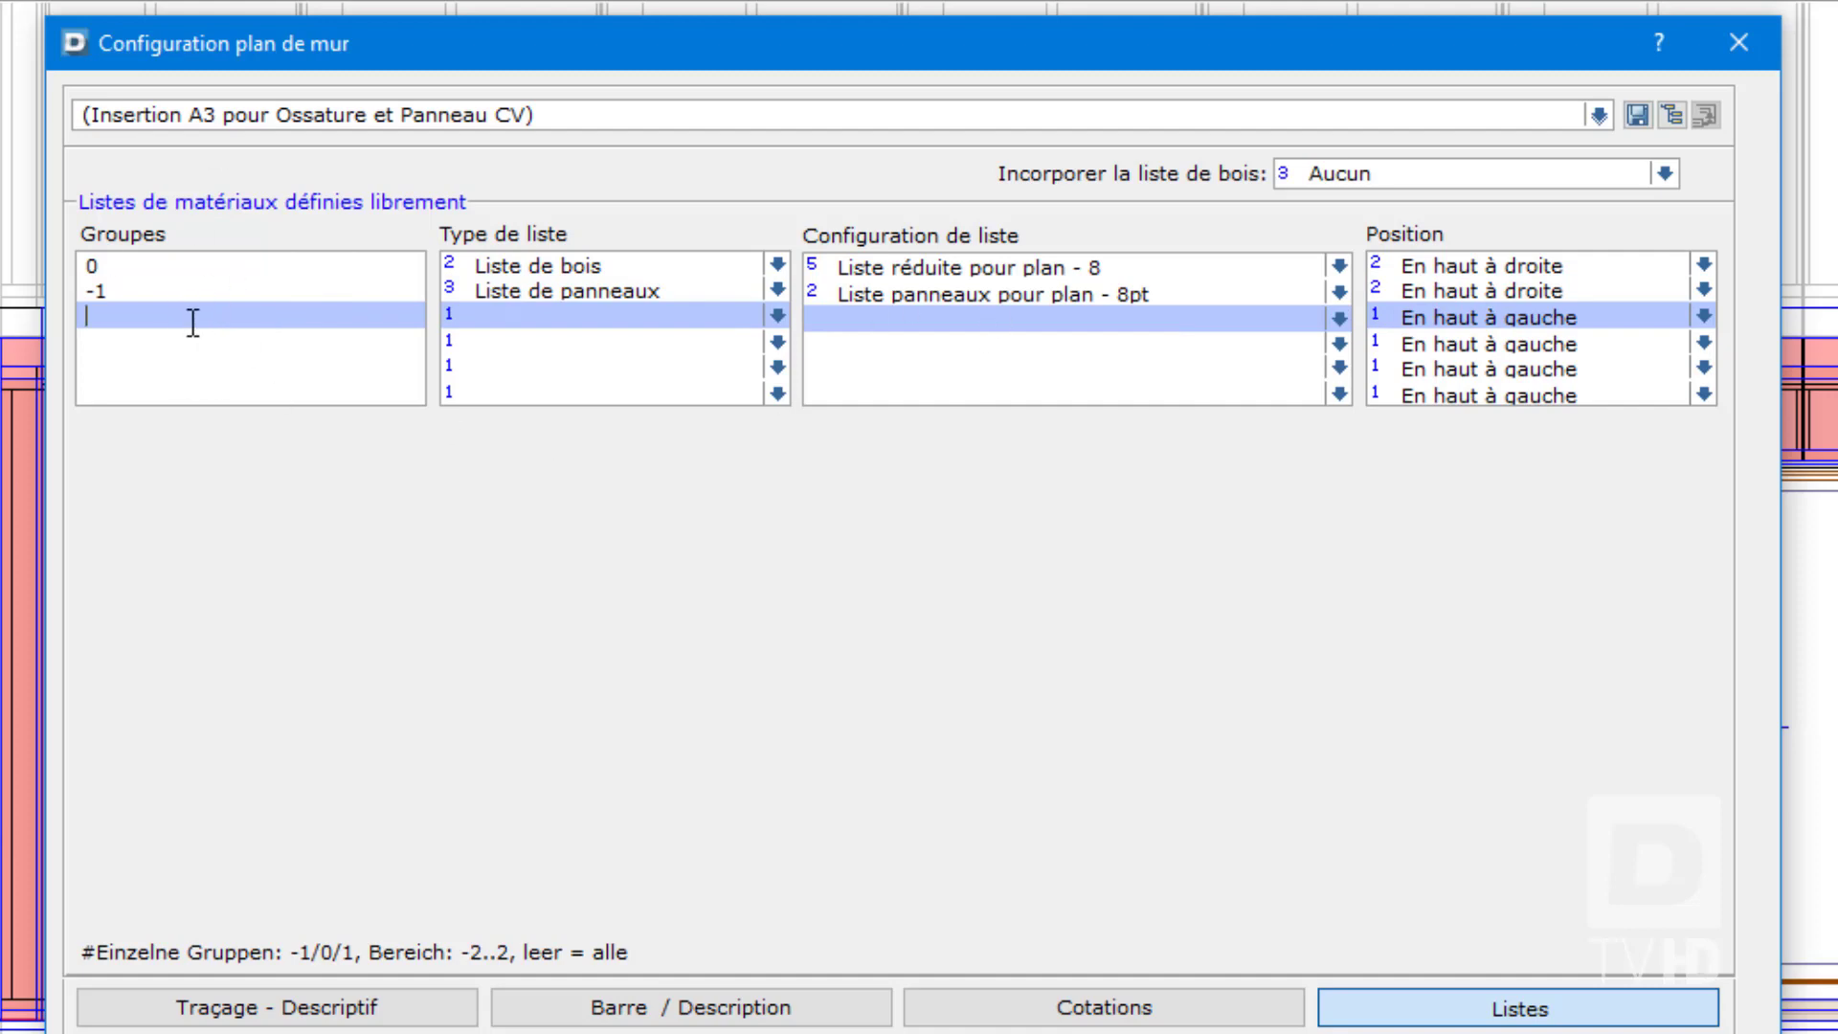
text(0/1)
key(BackSpace)
key(BackSpace)
text(..4)
key(BackSpace)
key(BackSpace)
key(BackSpace)
key(BackSpace)
click(778, 316)
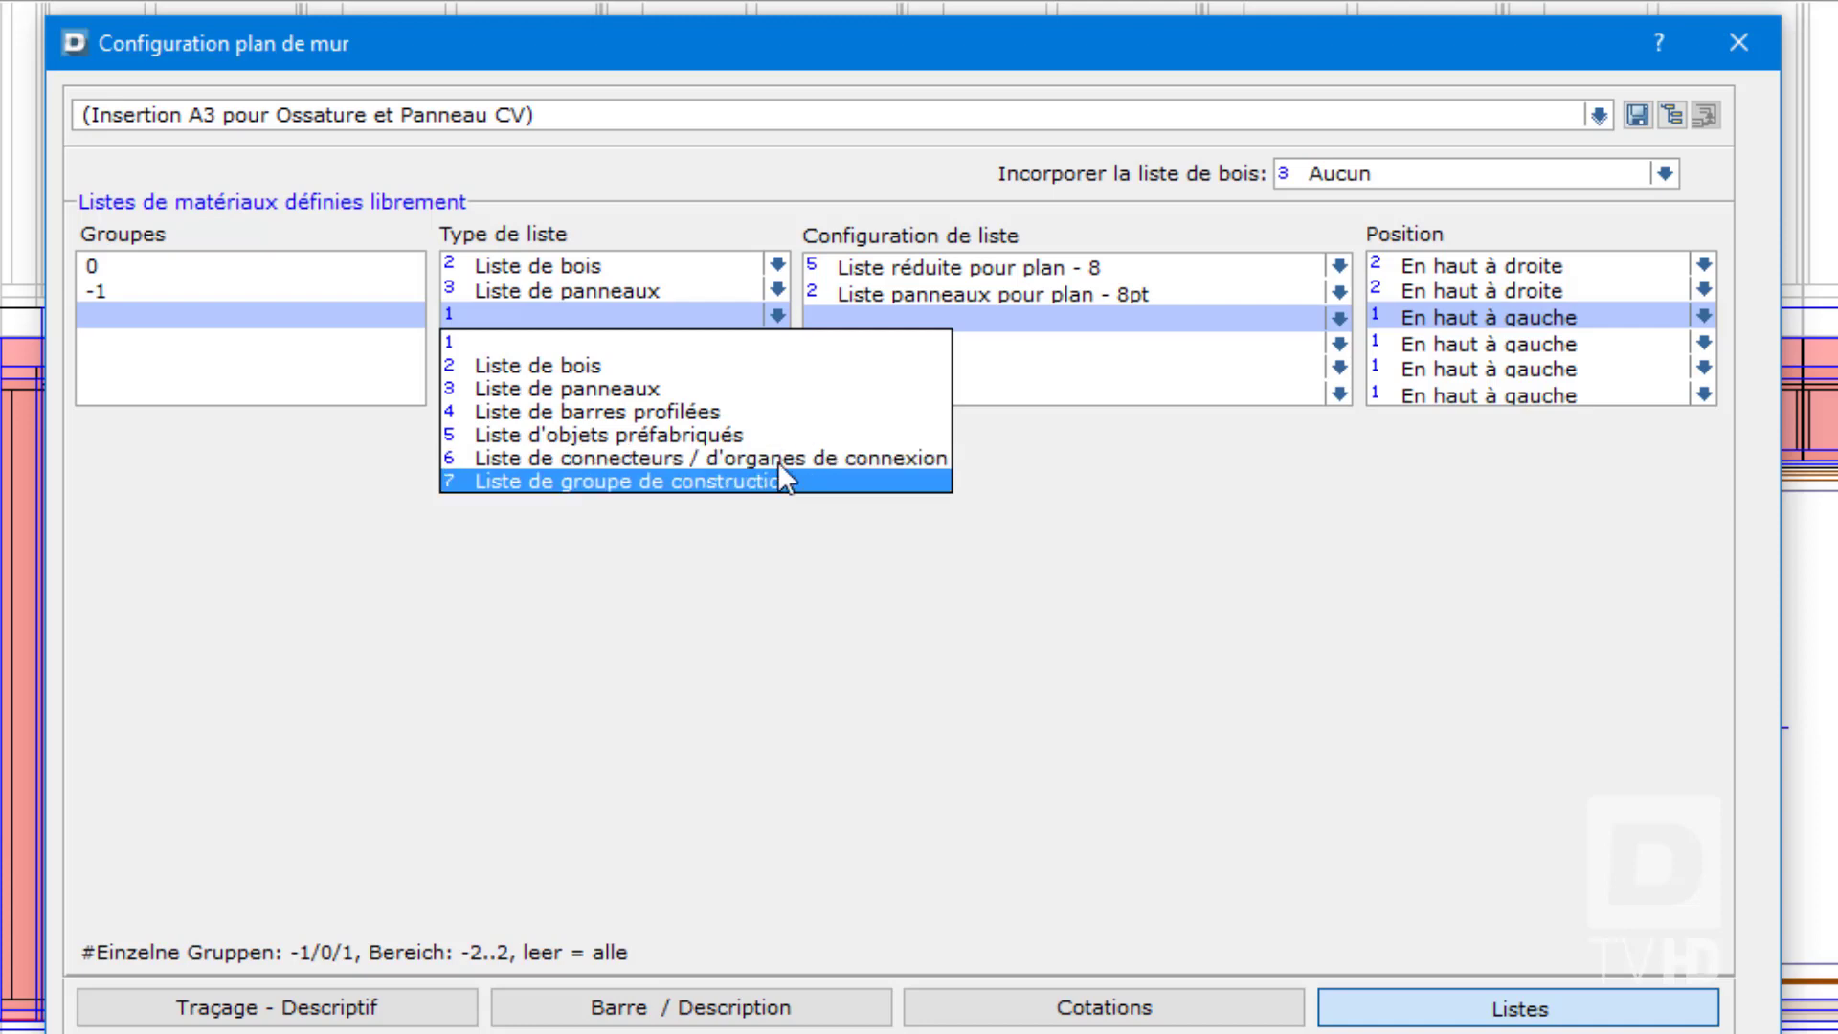
key(Escape)
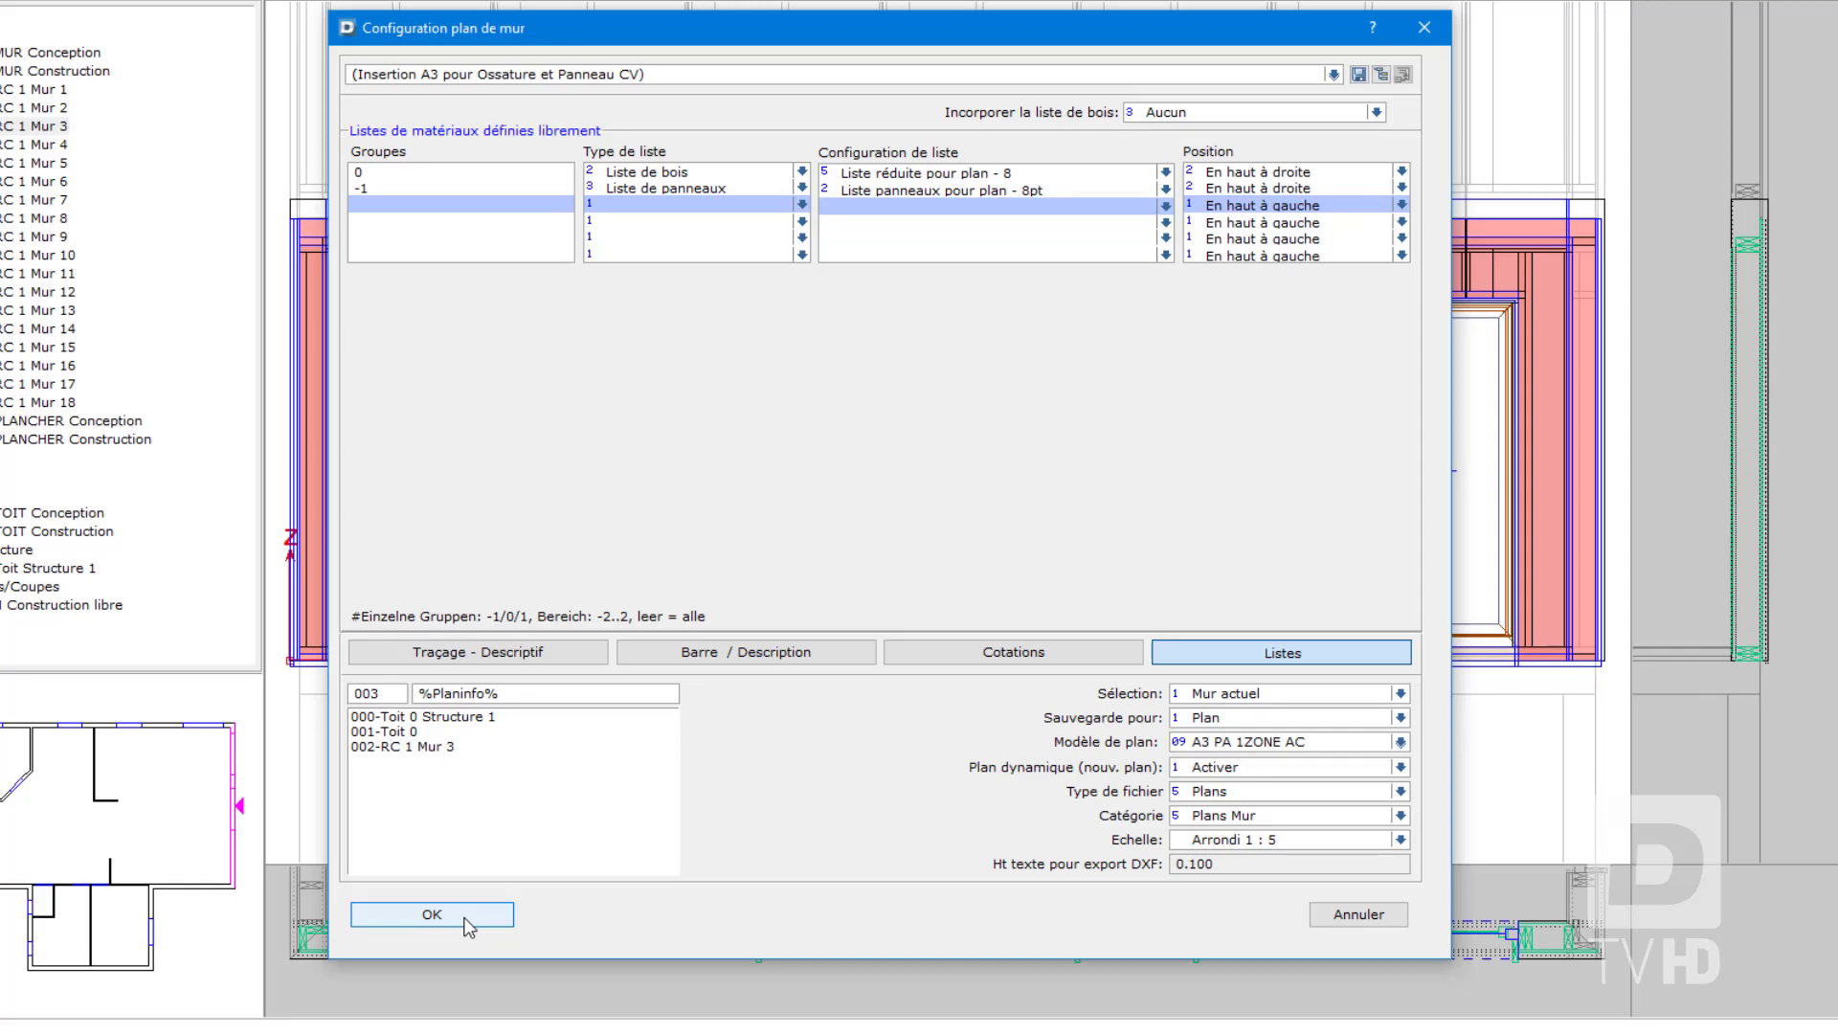
Step: Generate the wall plan with the configured material lists and switch to DI-PLAN
click(468, 925)
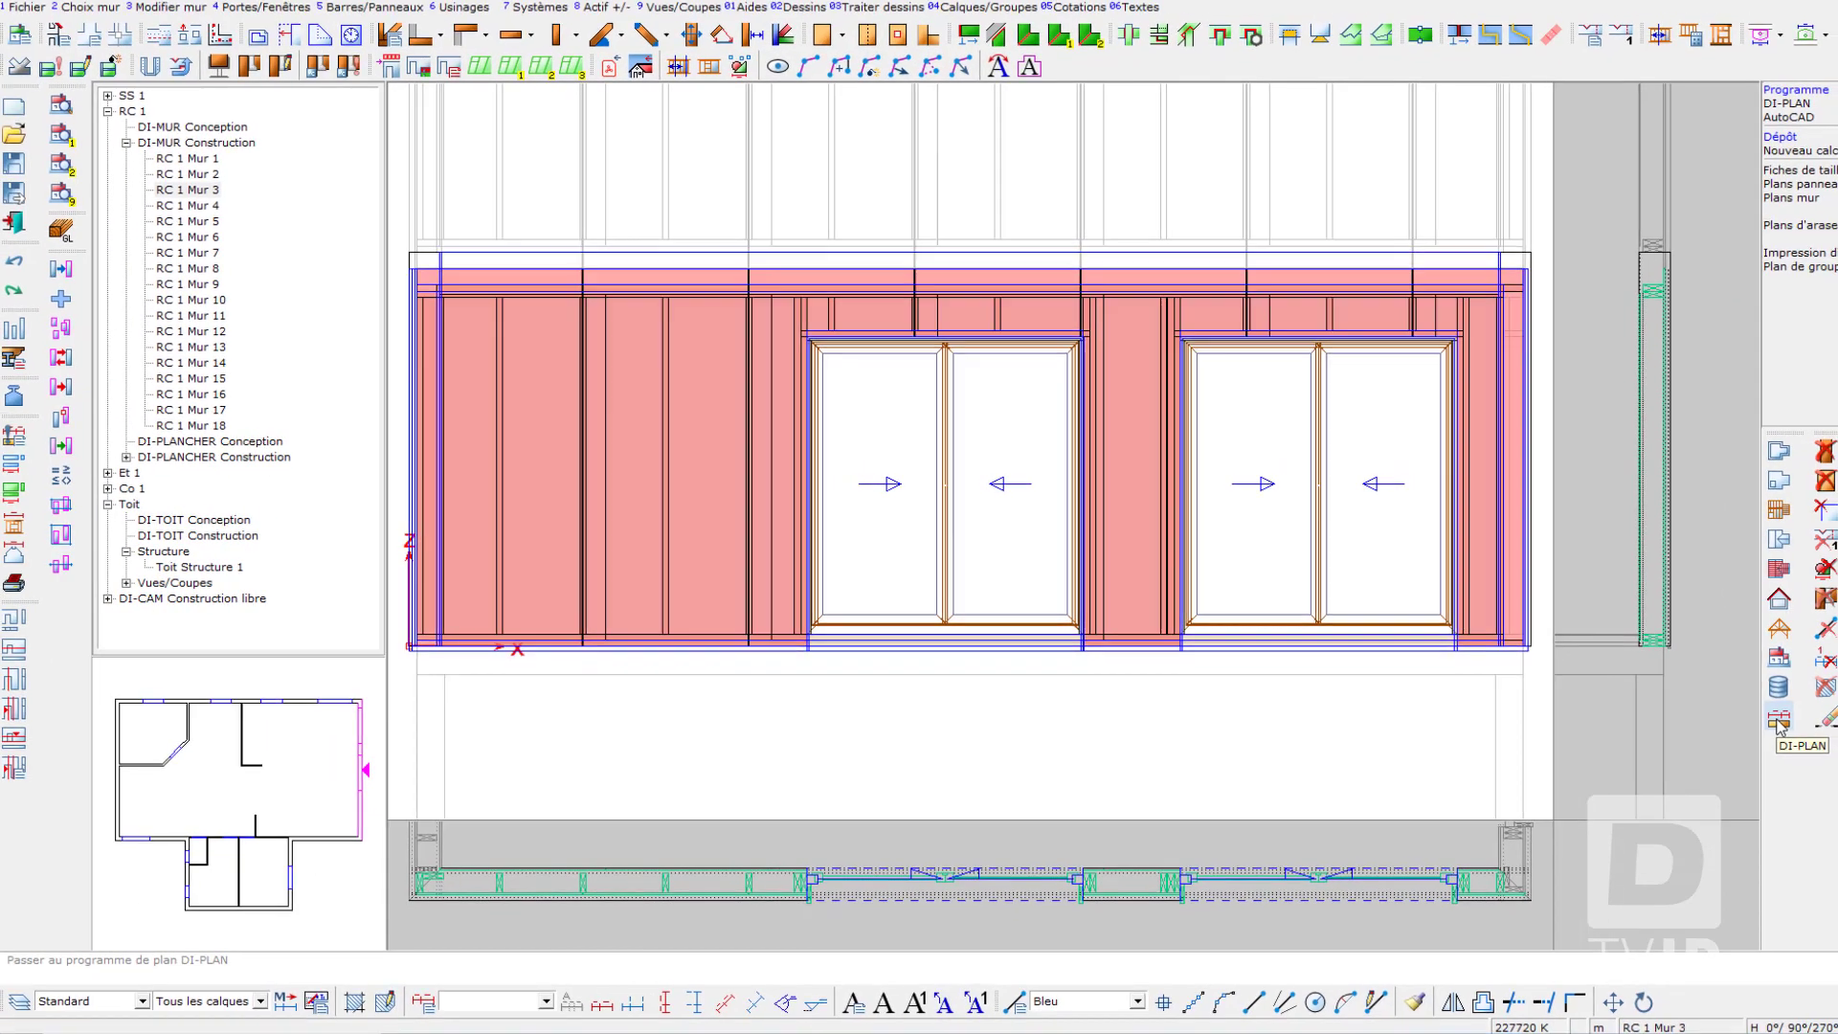
click(1776, 721)
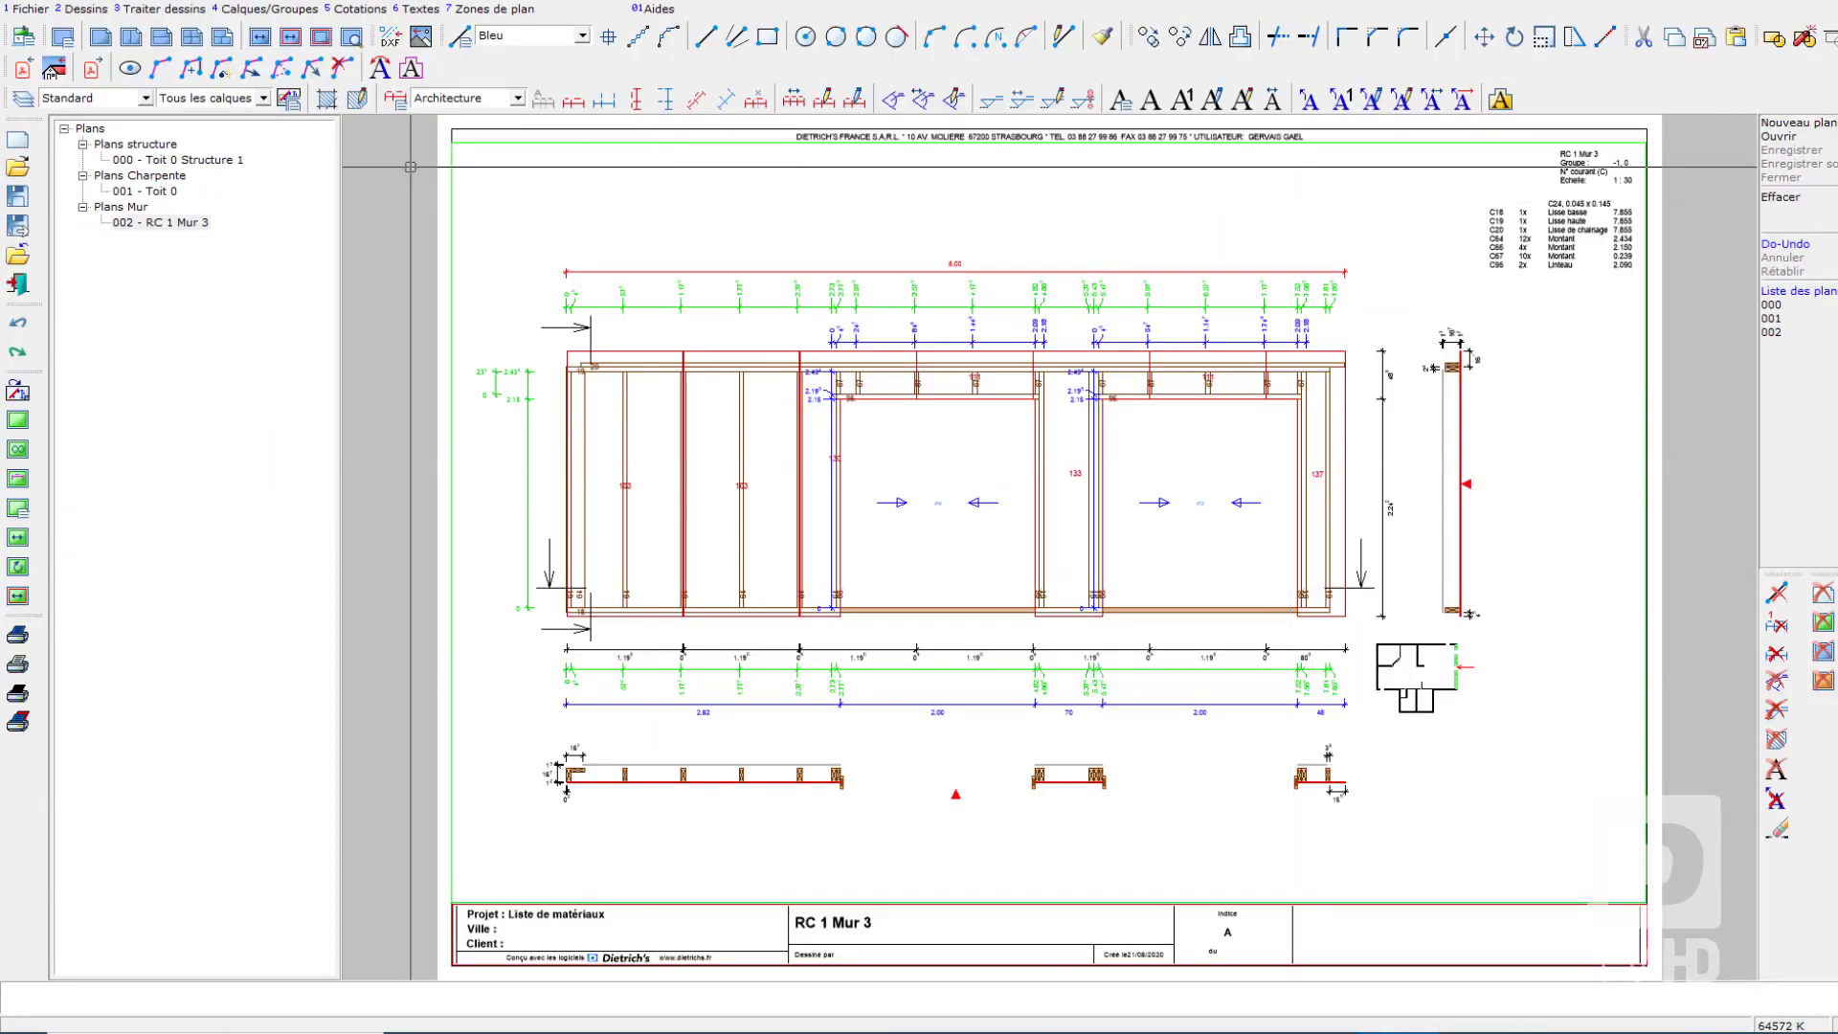
Step: Open plan 003 - RC 1 Mur 3 and examine its timber and panel list tables
click(29, 166)
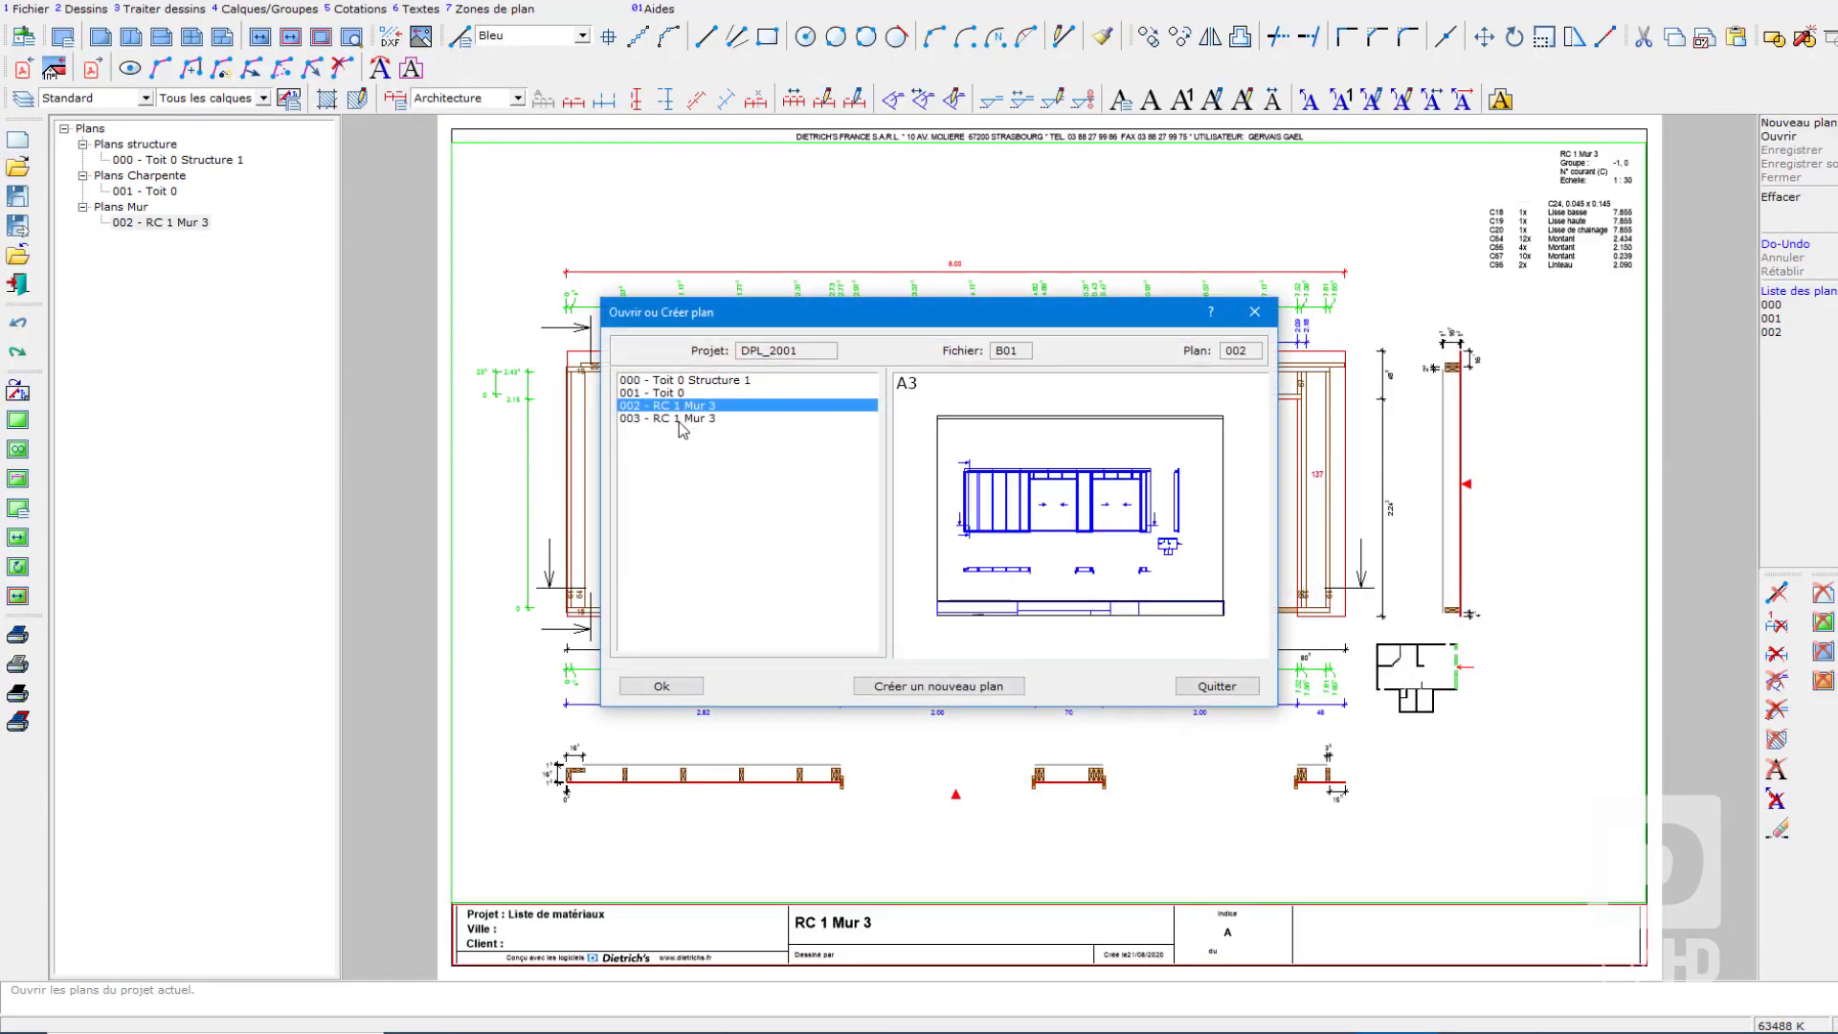
click(677, 419)
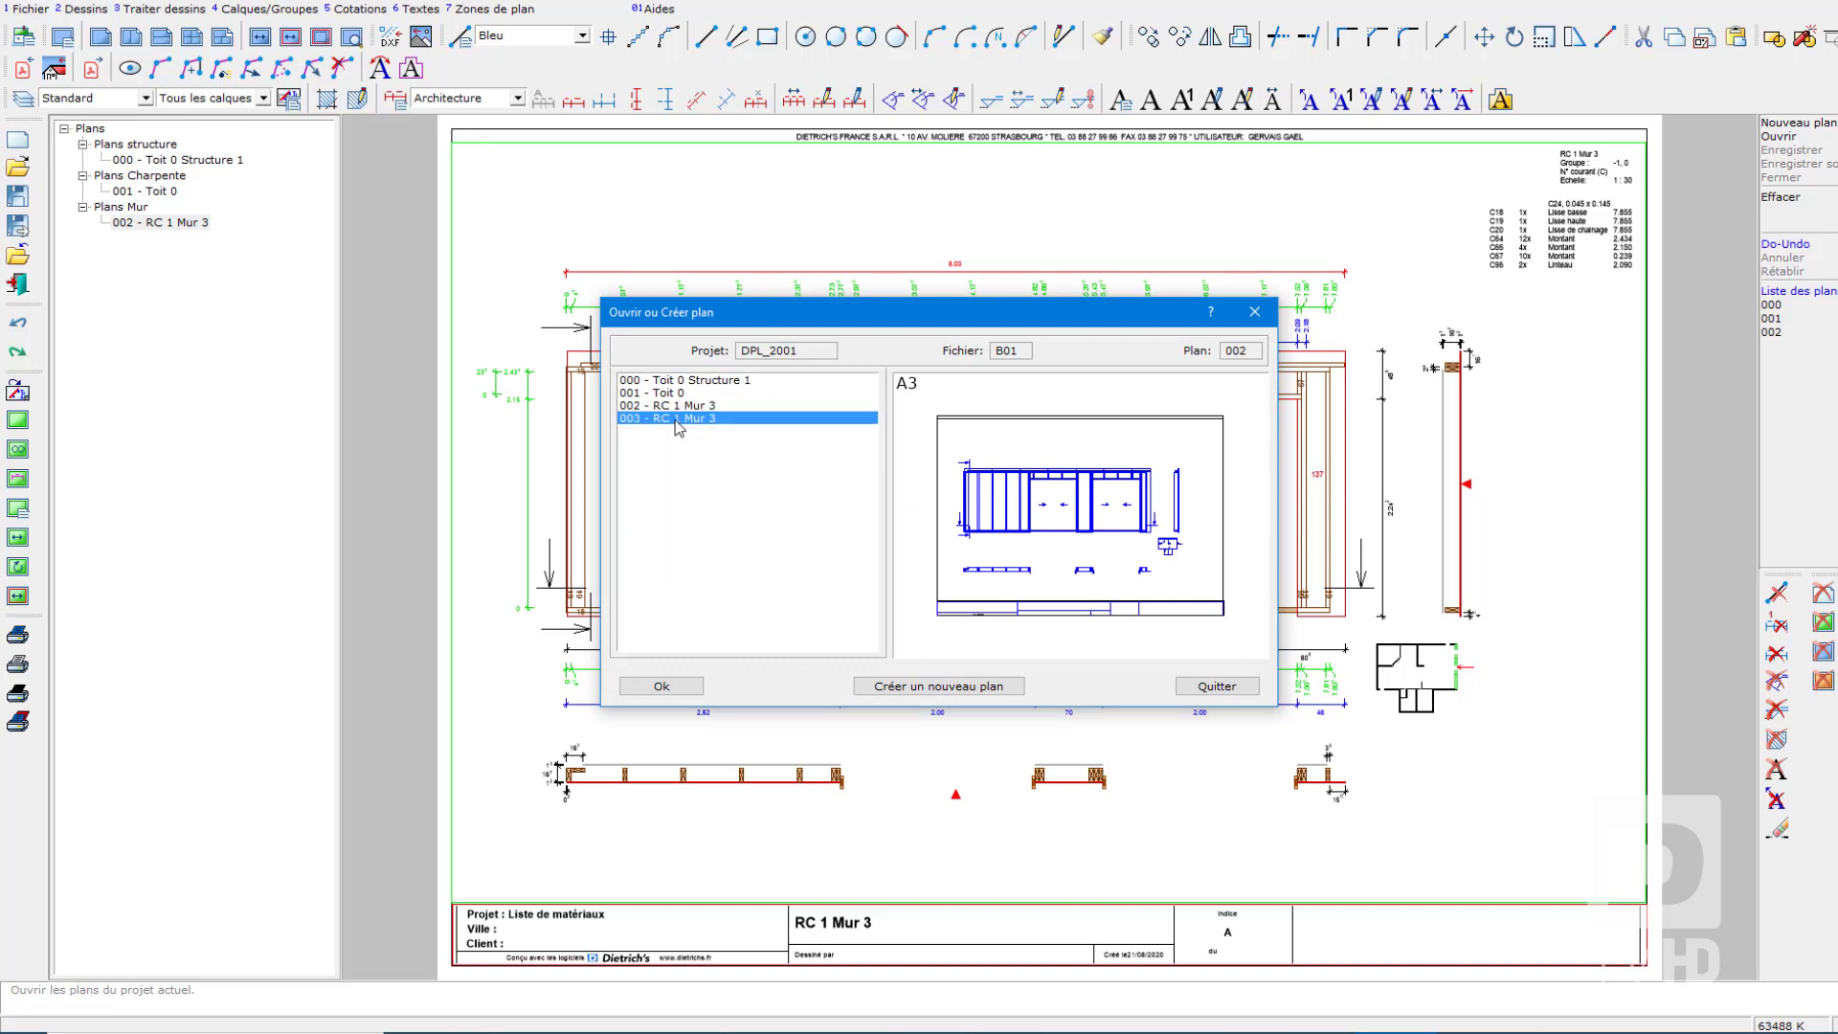
click(651, 686)
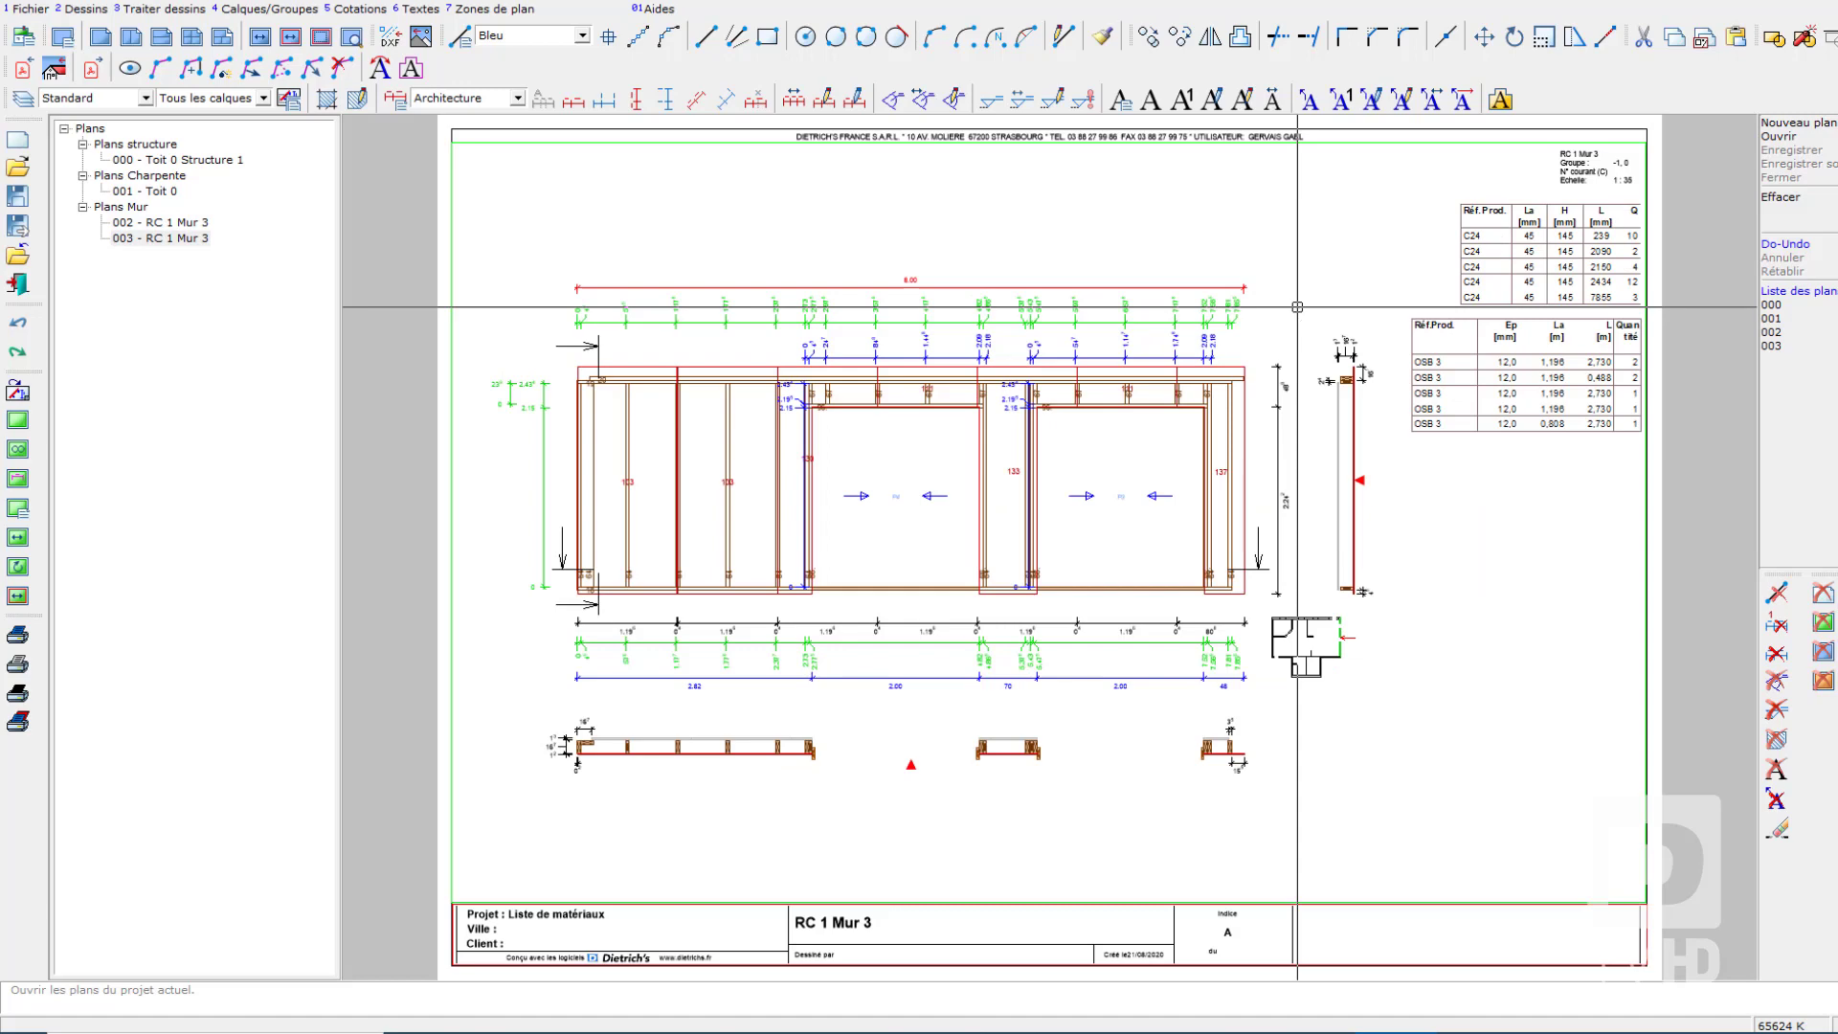
drag(1369, 183, 1652, 468)
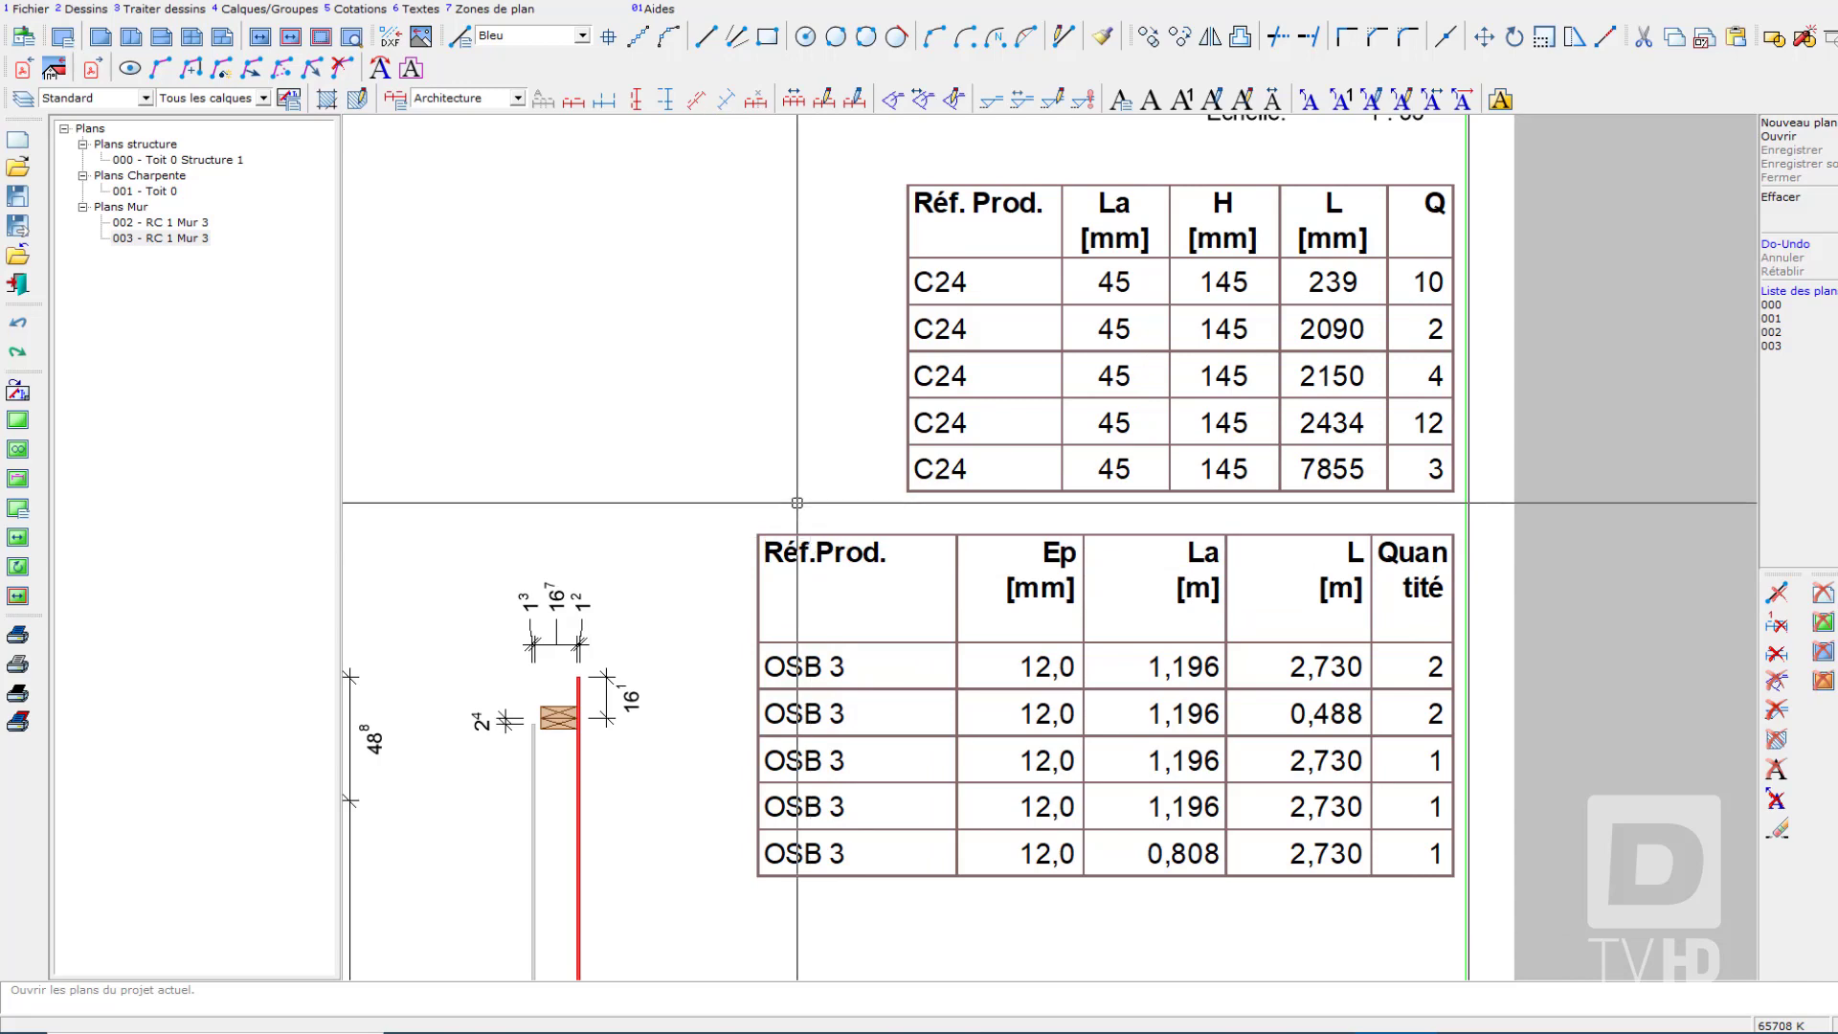
Step: Return from the plan to the wall construction, switch to the material list program and open its list presentation configuration
scroll(797, 503, down, 3)
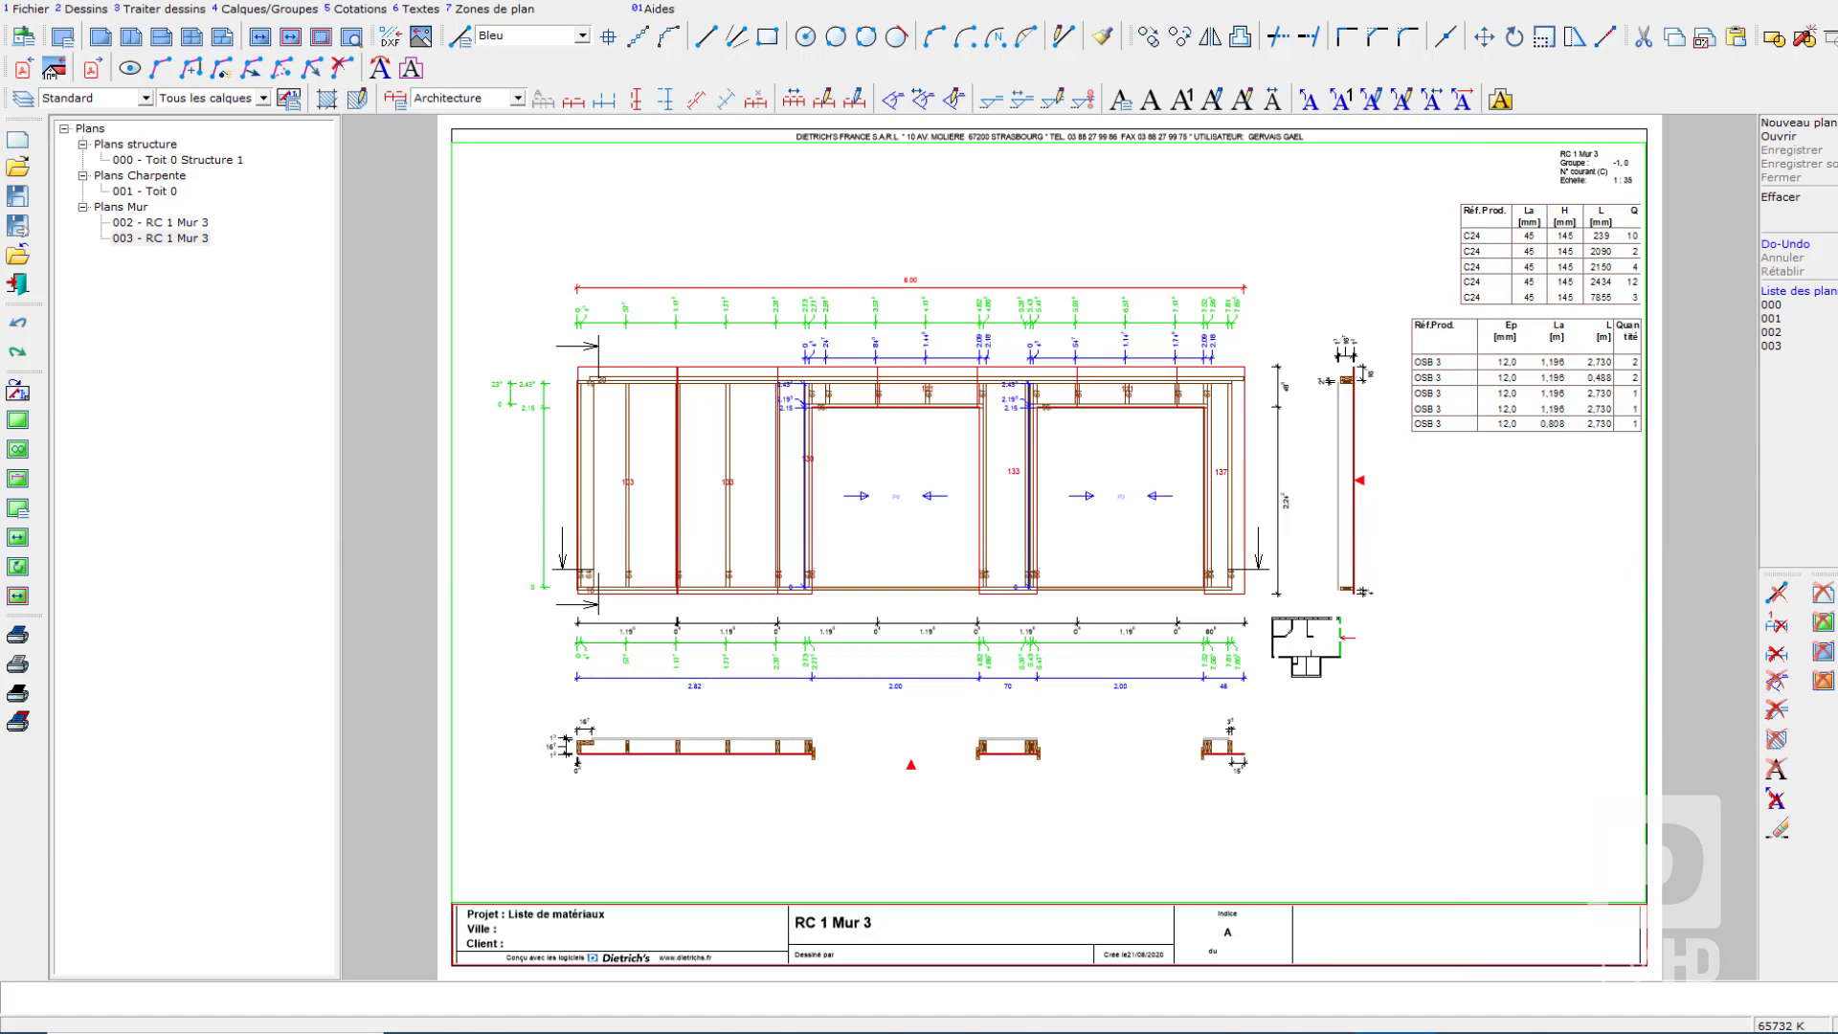
key(alt+Tab)
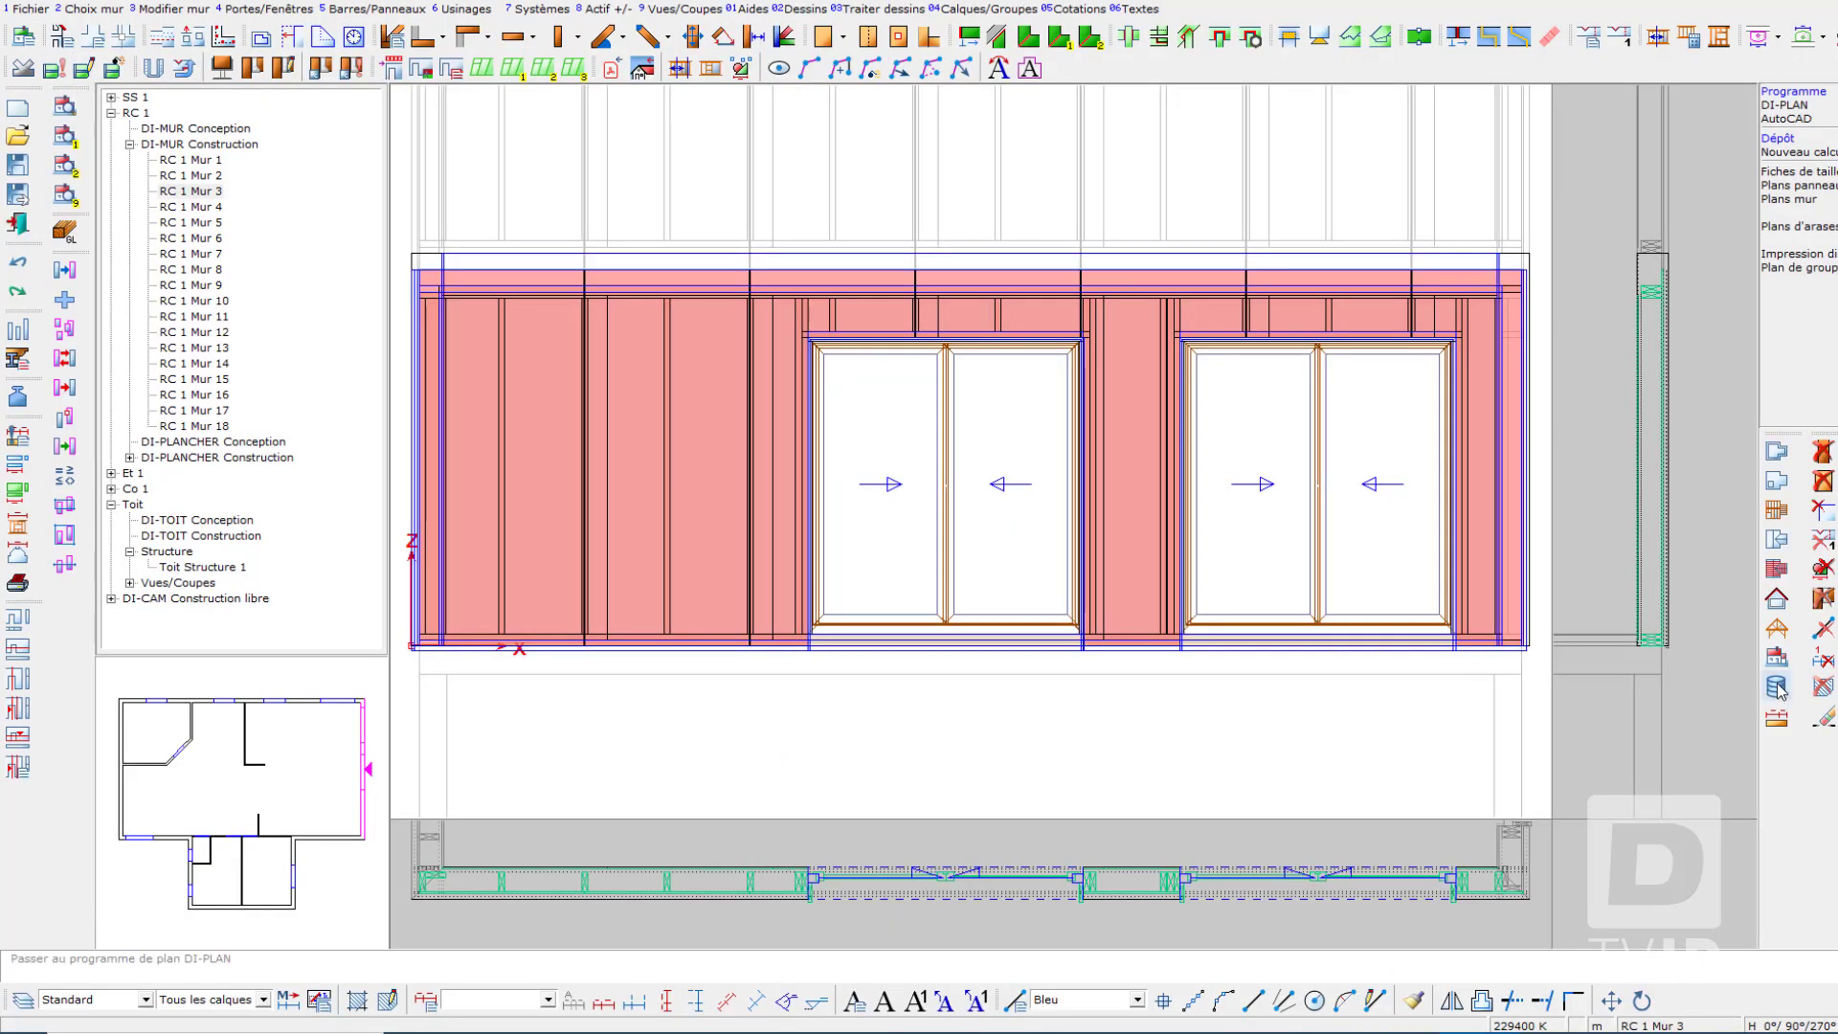
click(1774, 686)
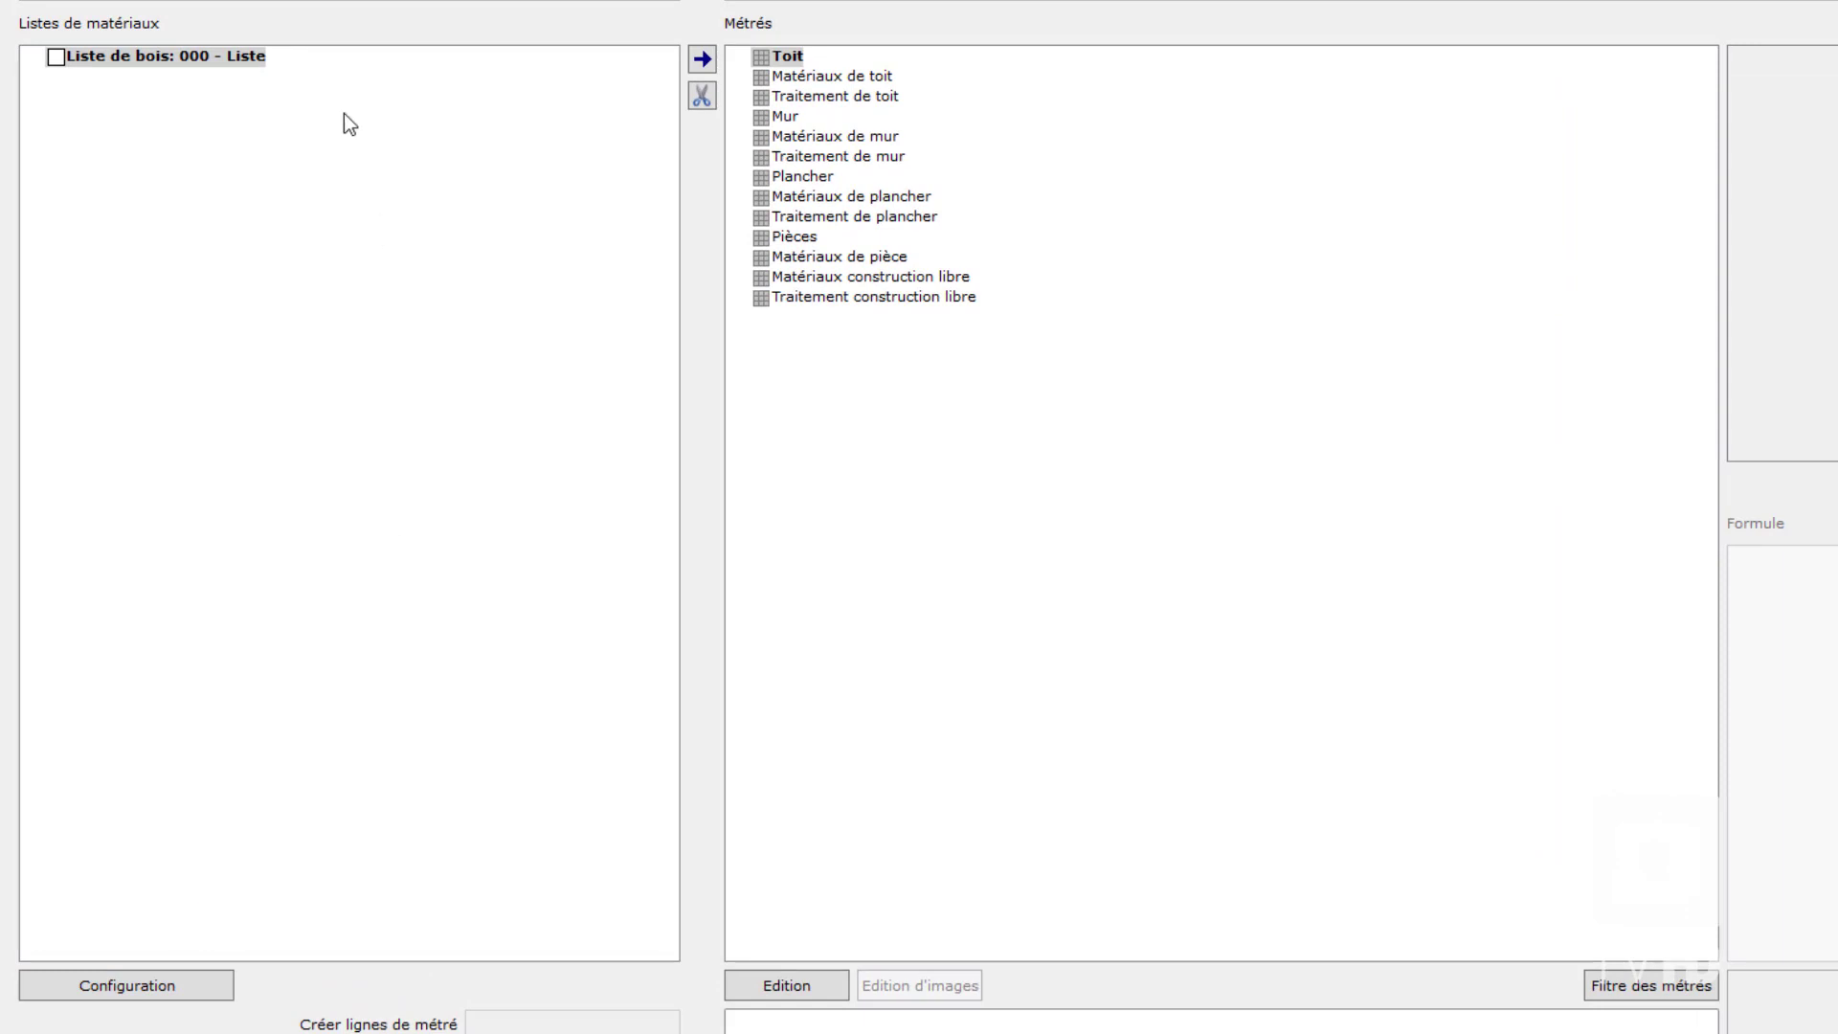
click(145, 994)
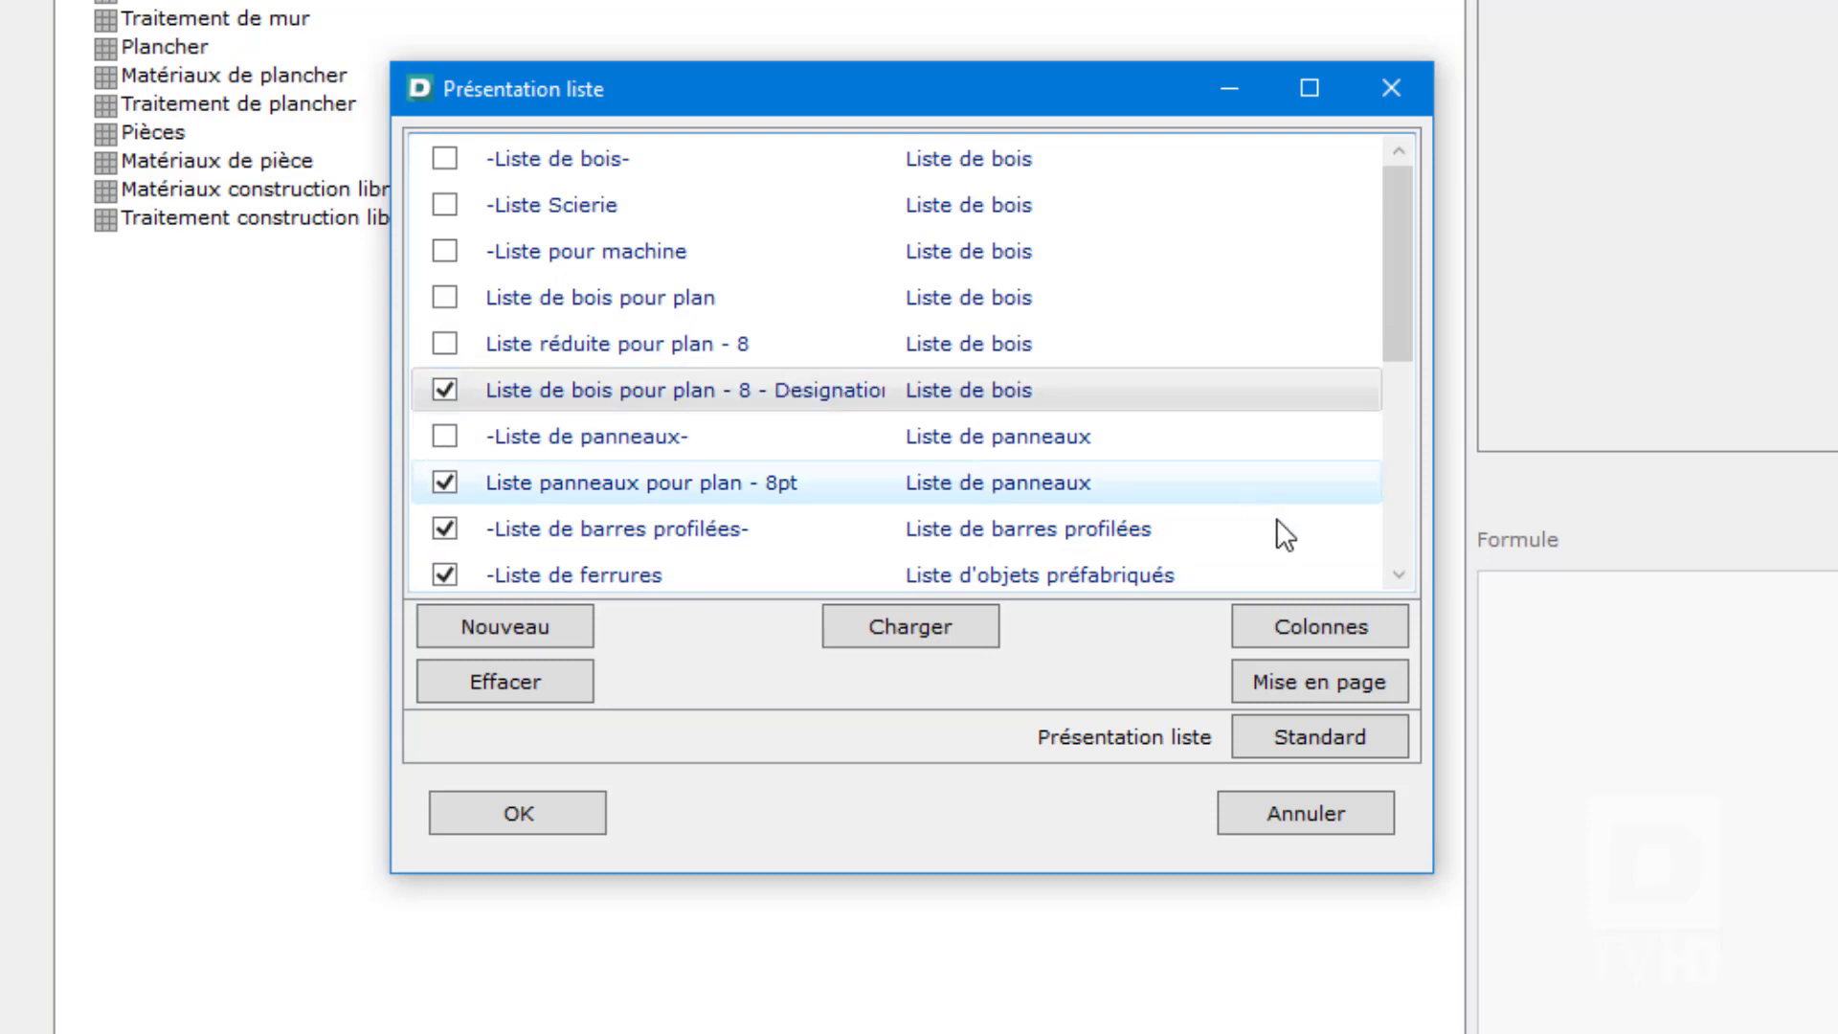
Step: Examine the column order, rounding units and widths configured for the Liste de bois pour plan - 8 - Designation timber list
click(1335, 627)
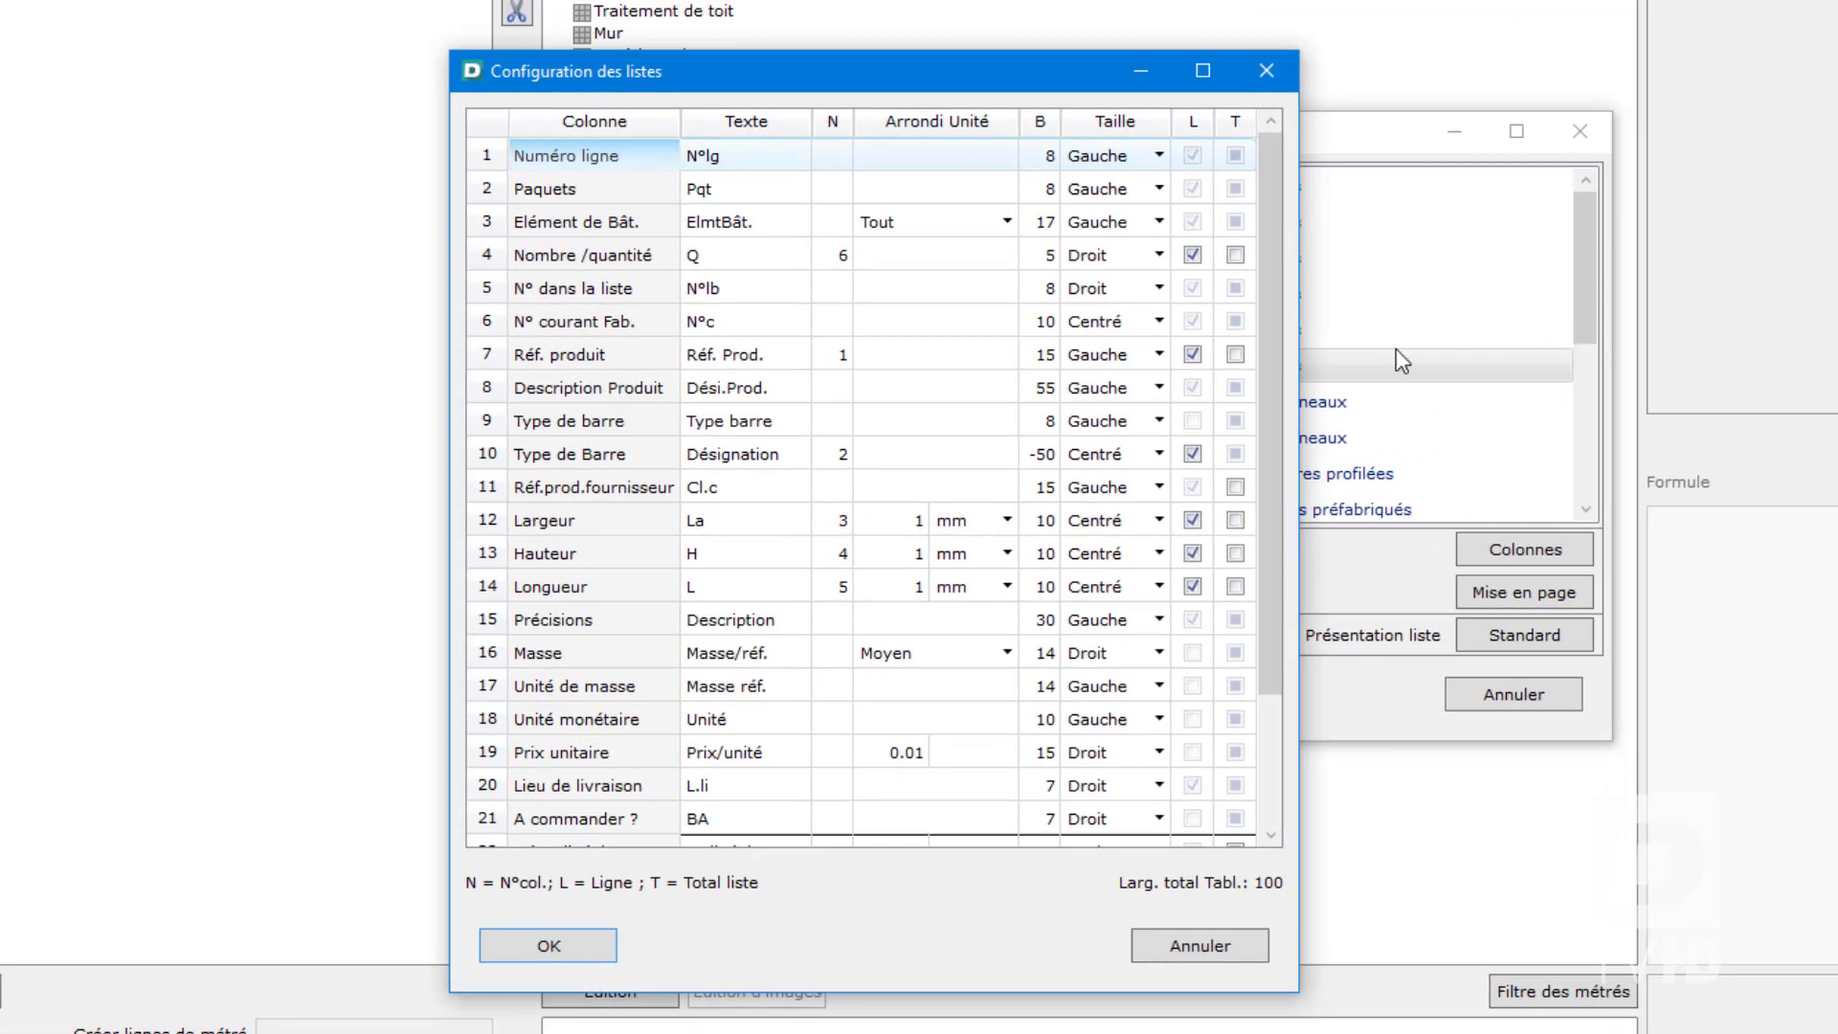
click(837, 354)
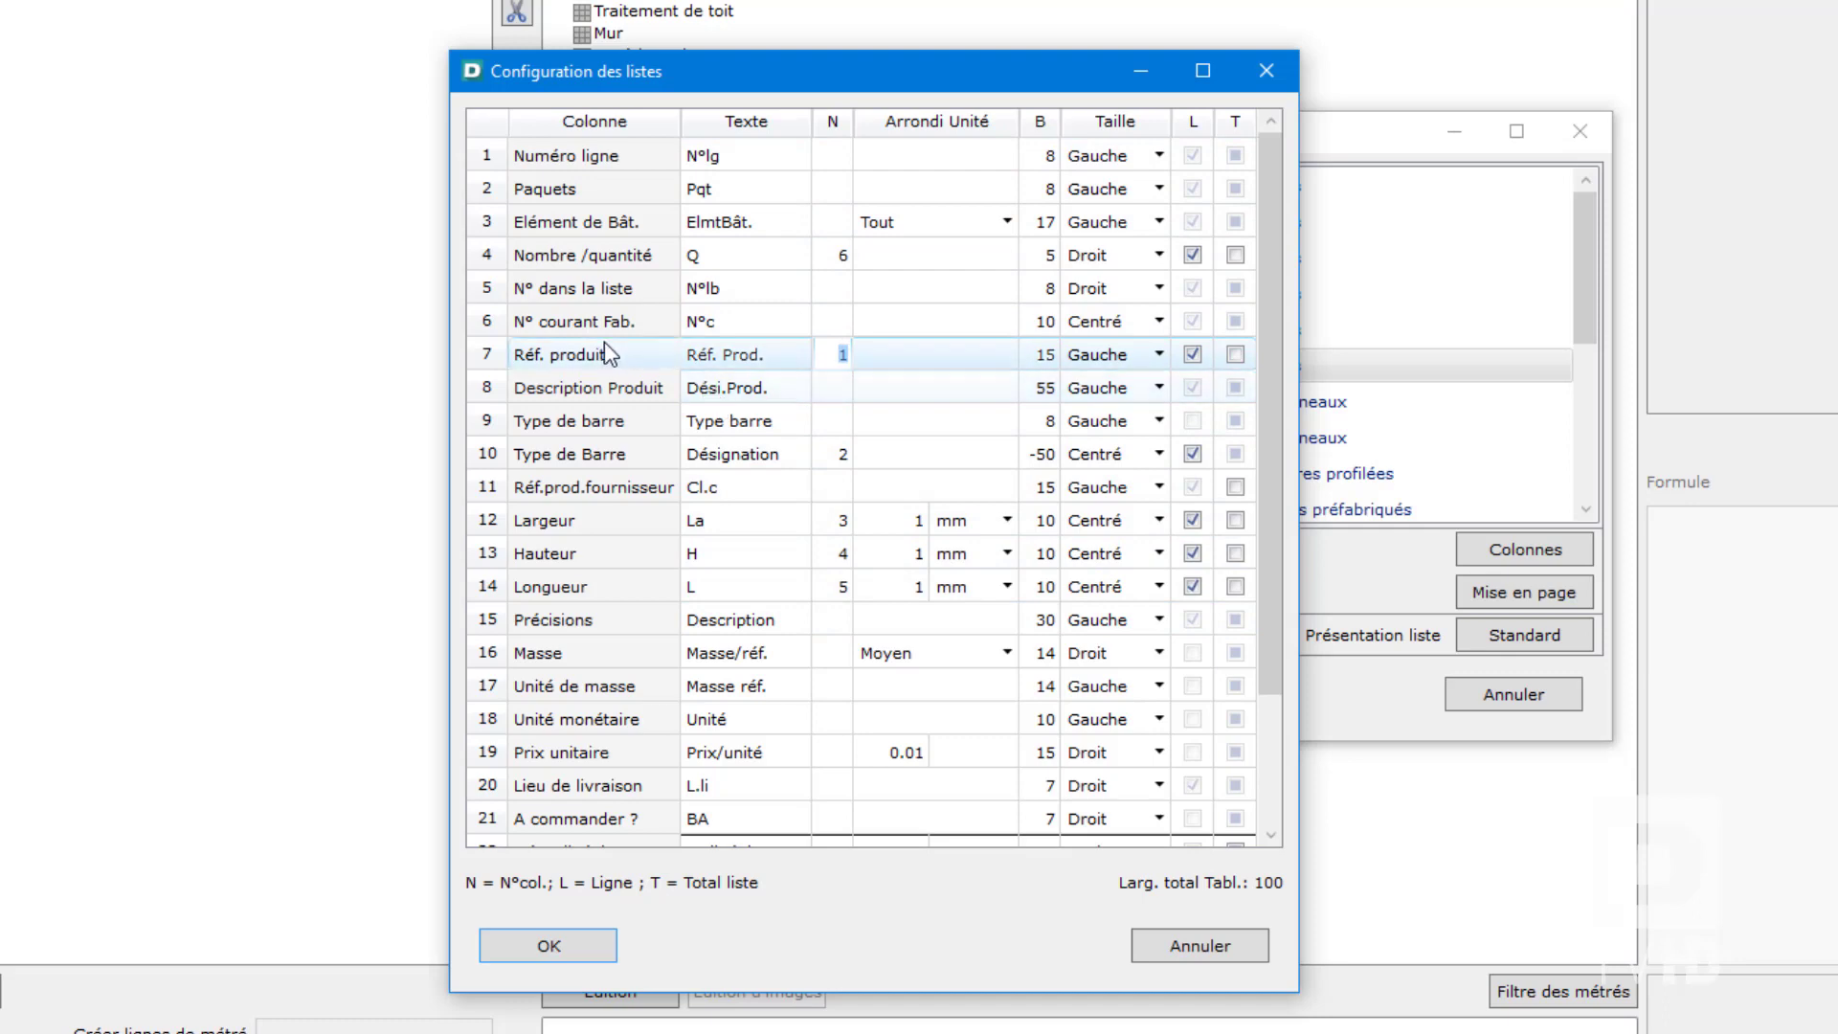
click(841, 454)
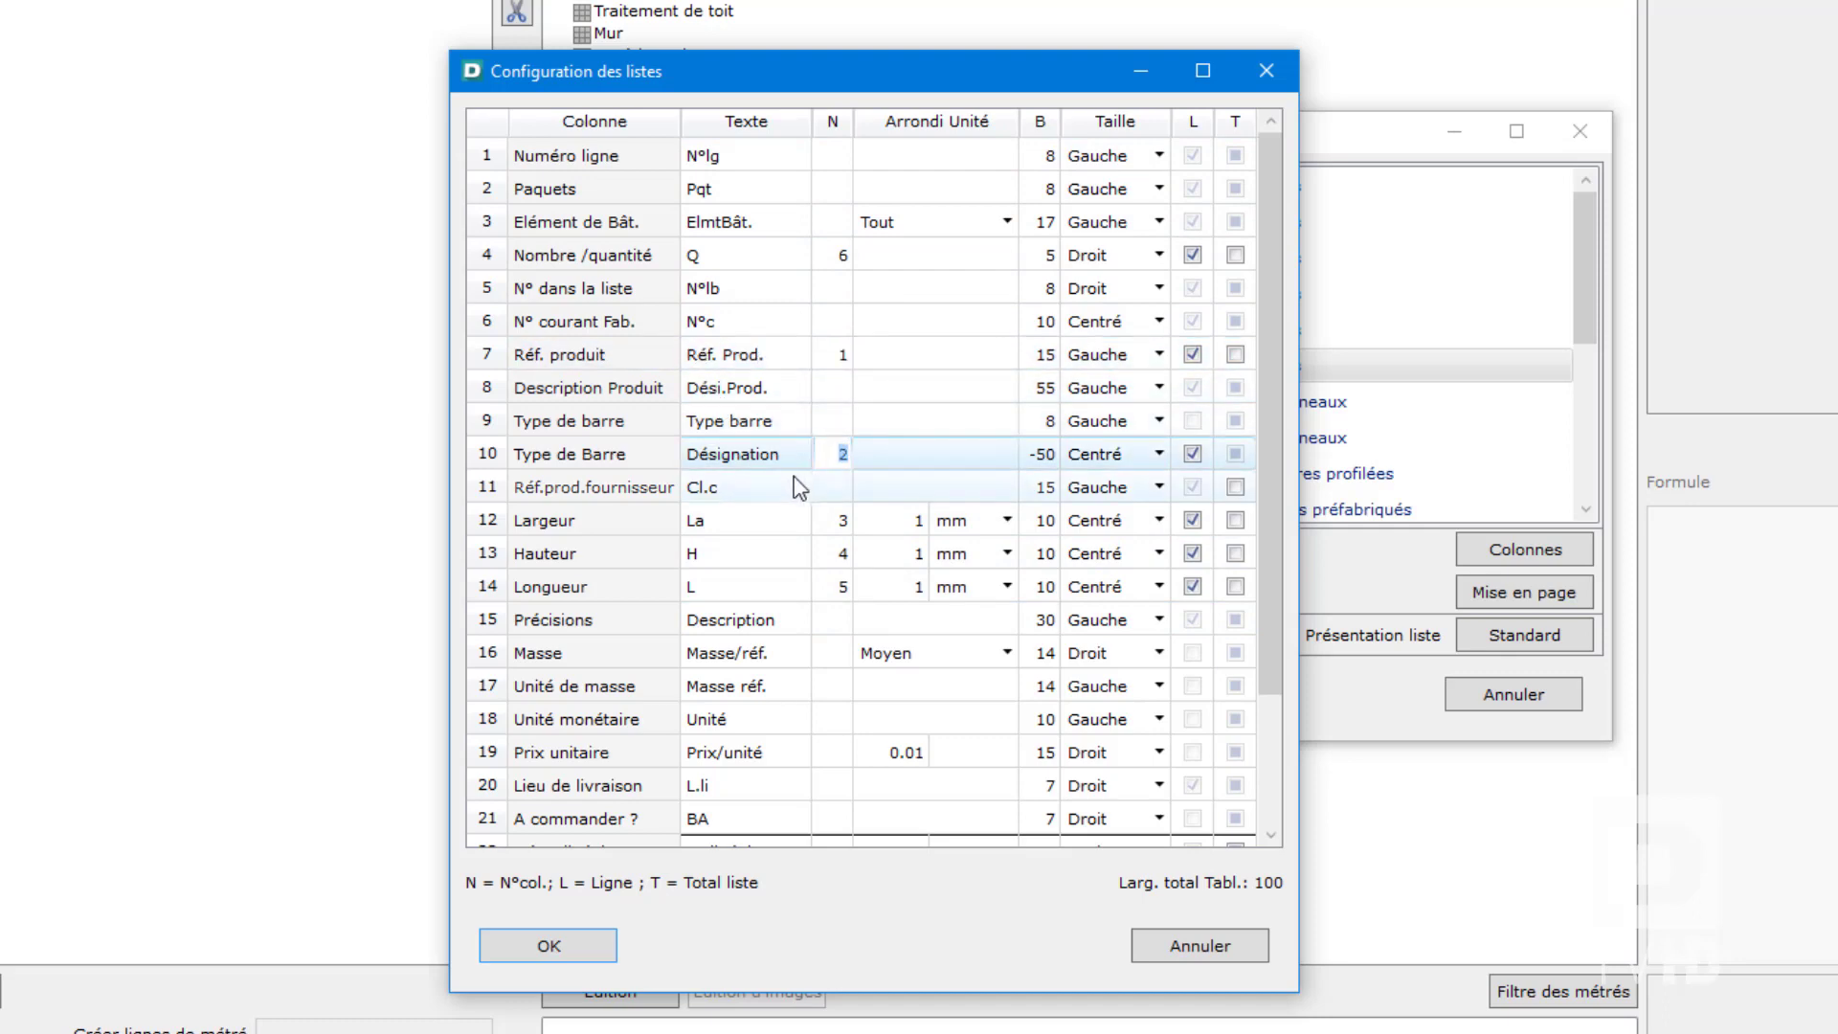
click(843, 520)
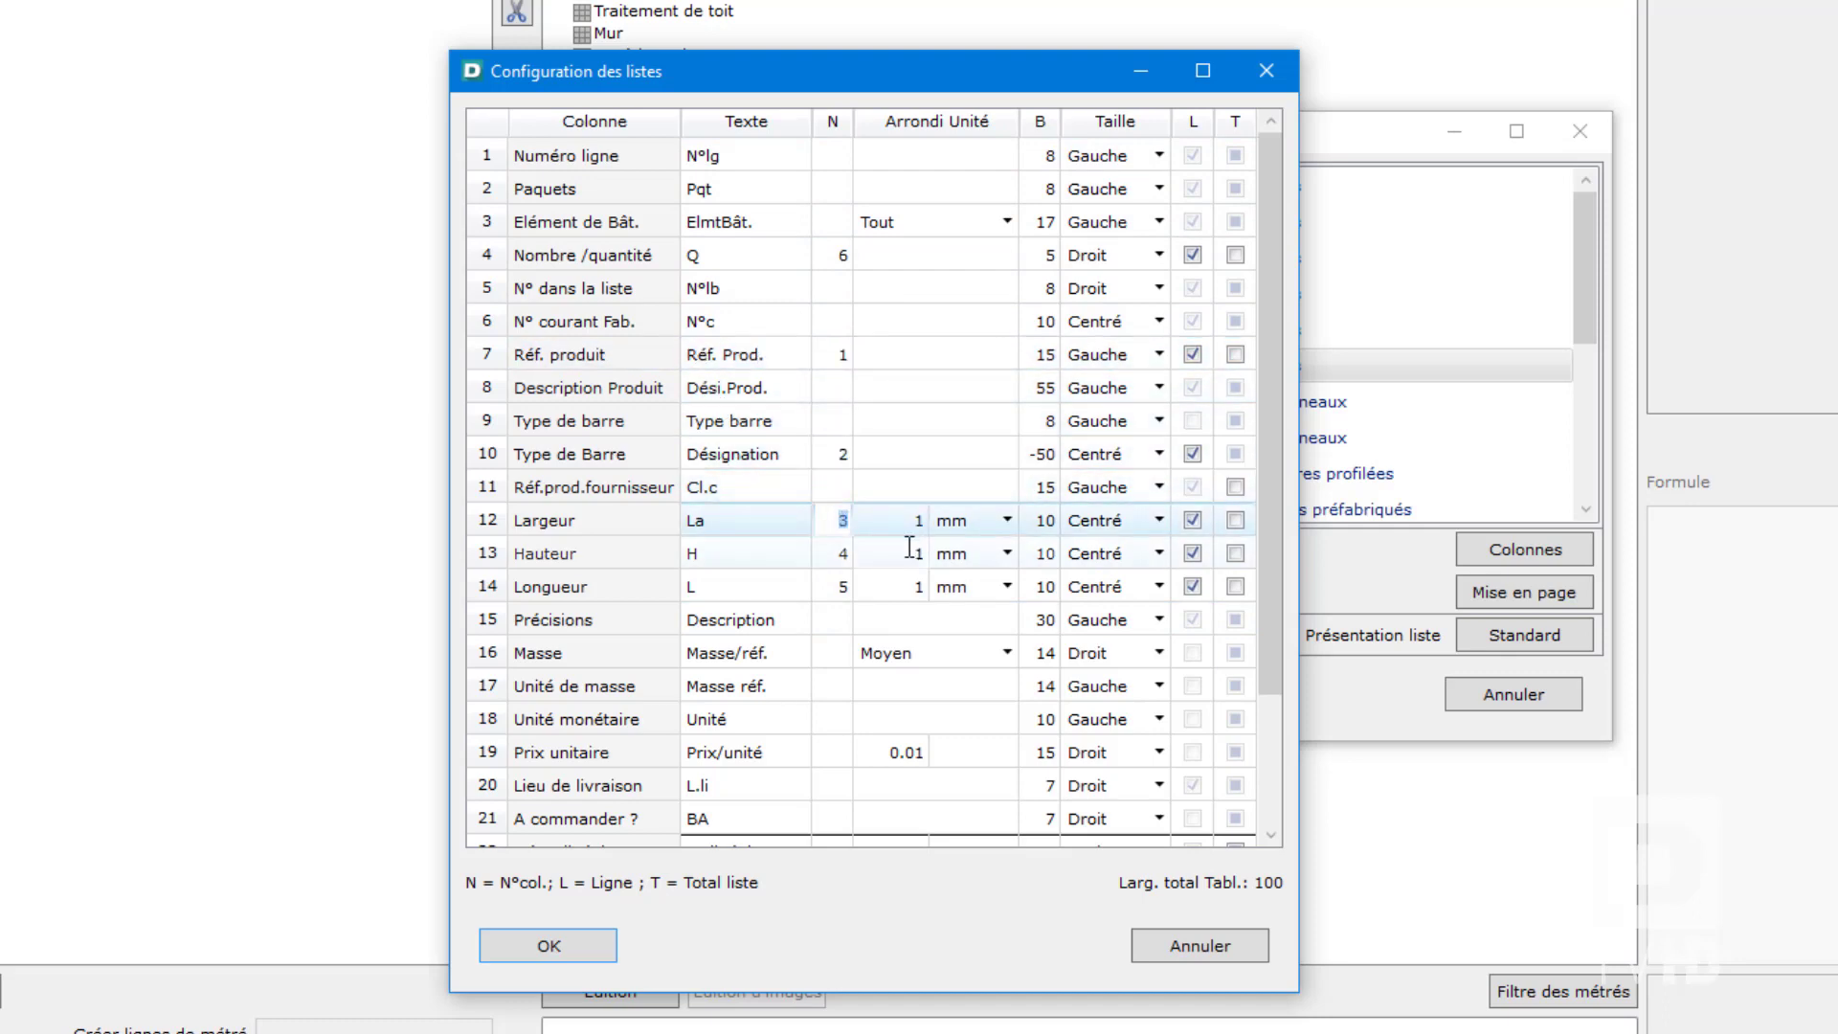
click(843, 552)
click(843, 586)
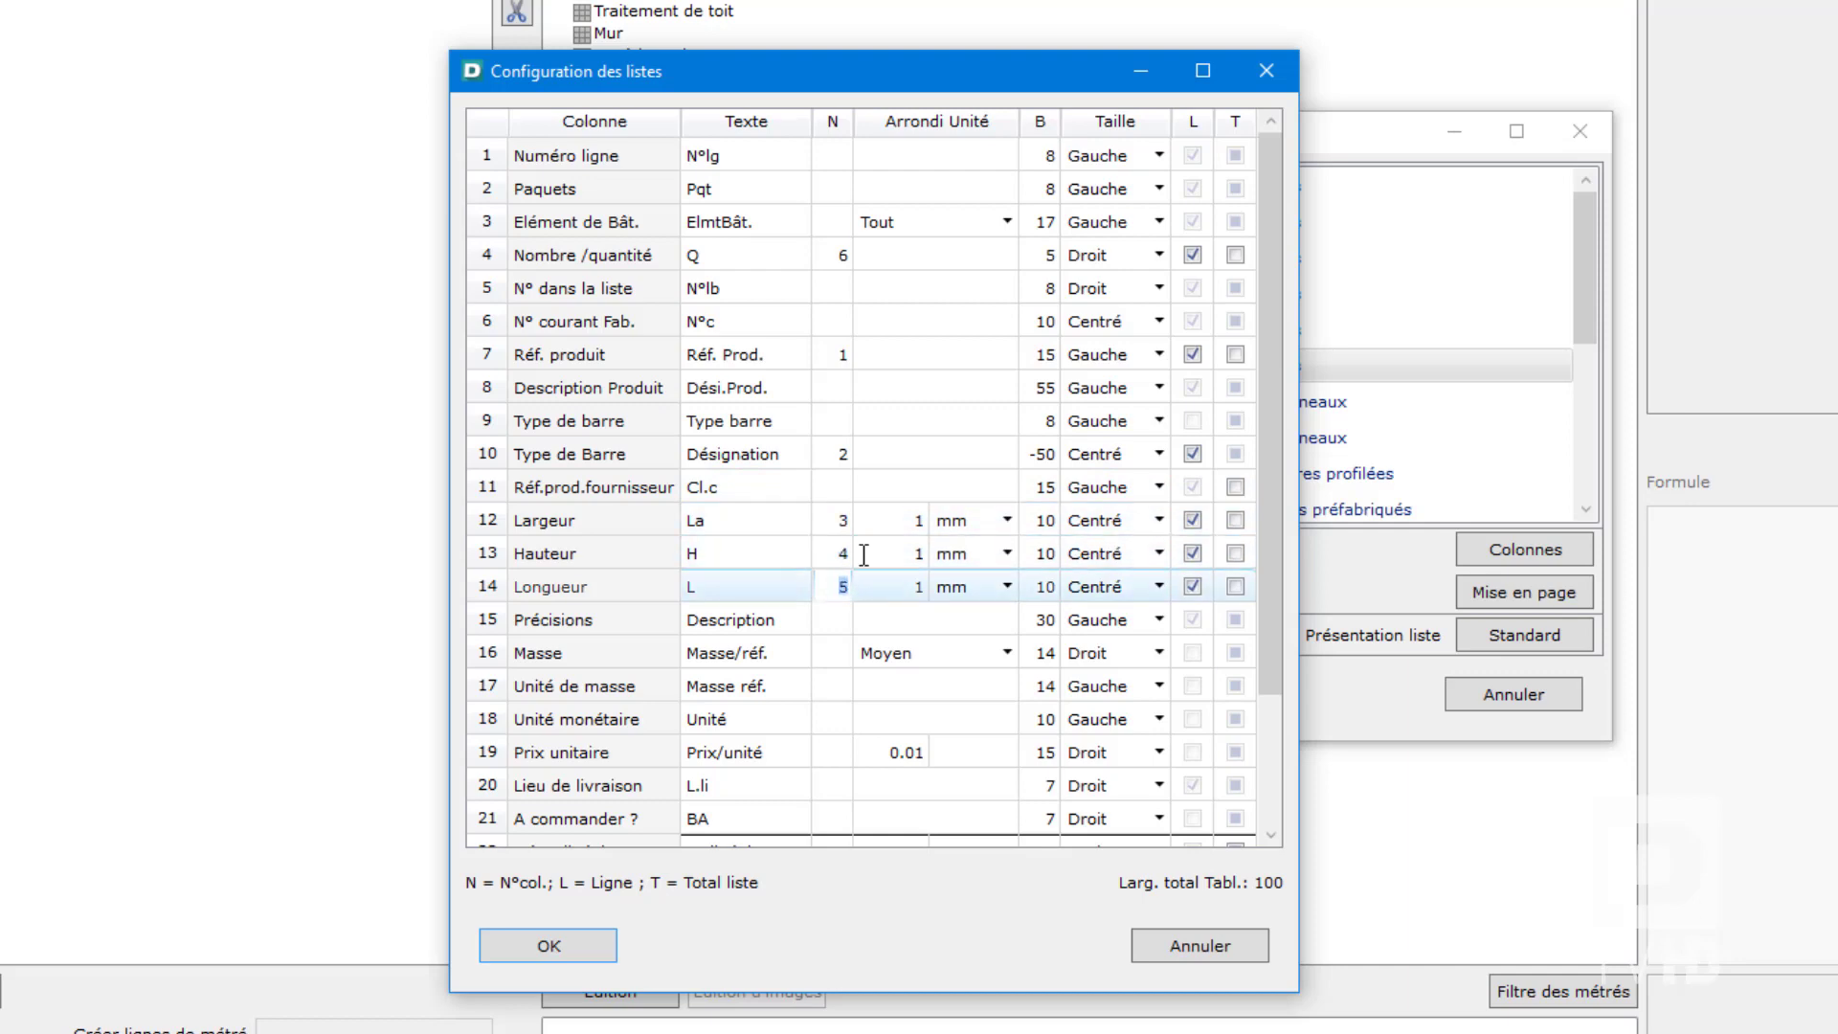
click(829, 258)
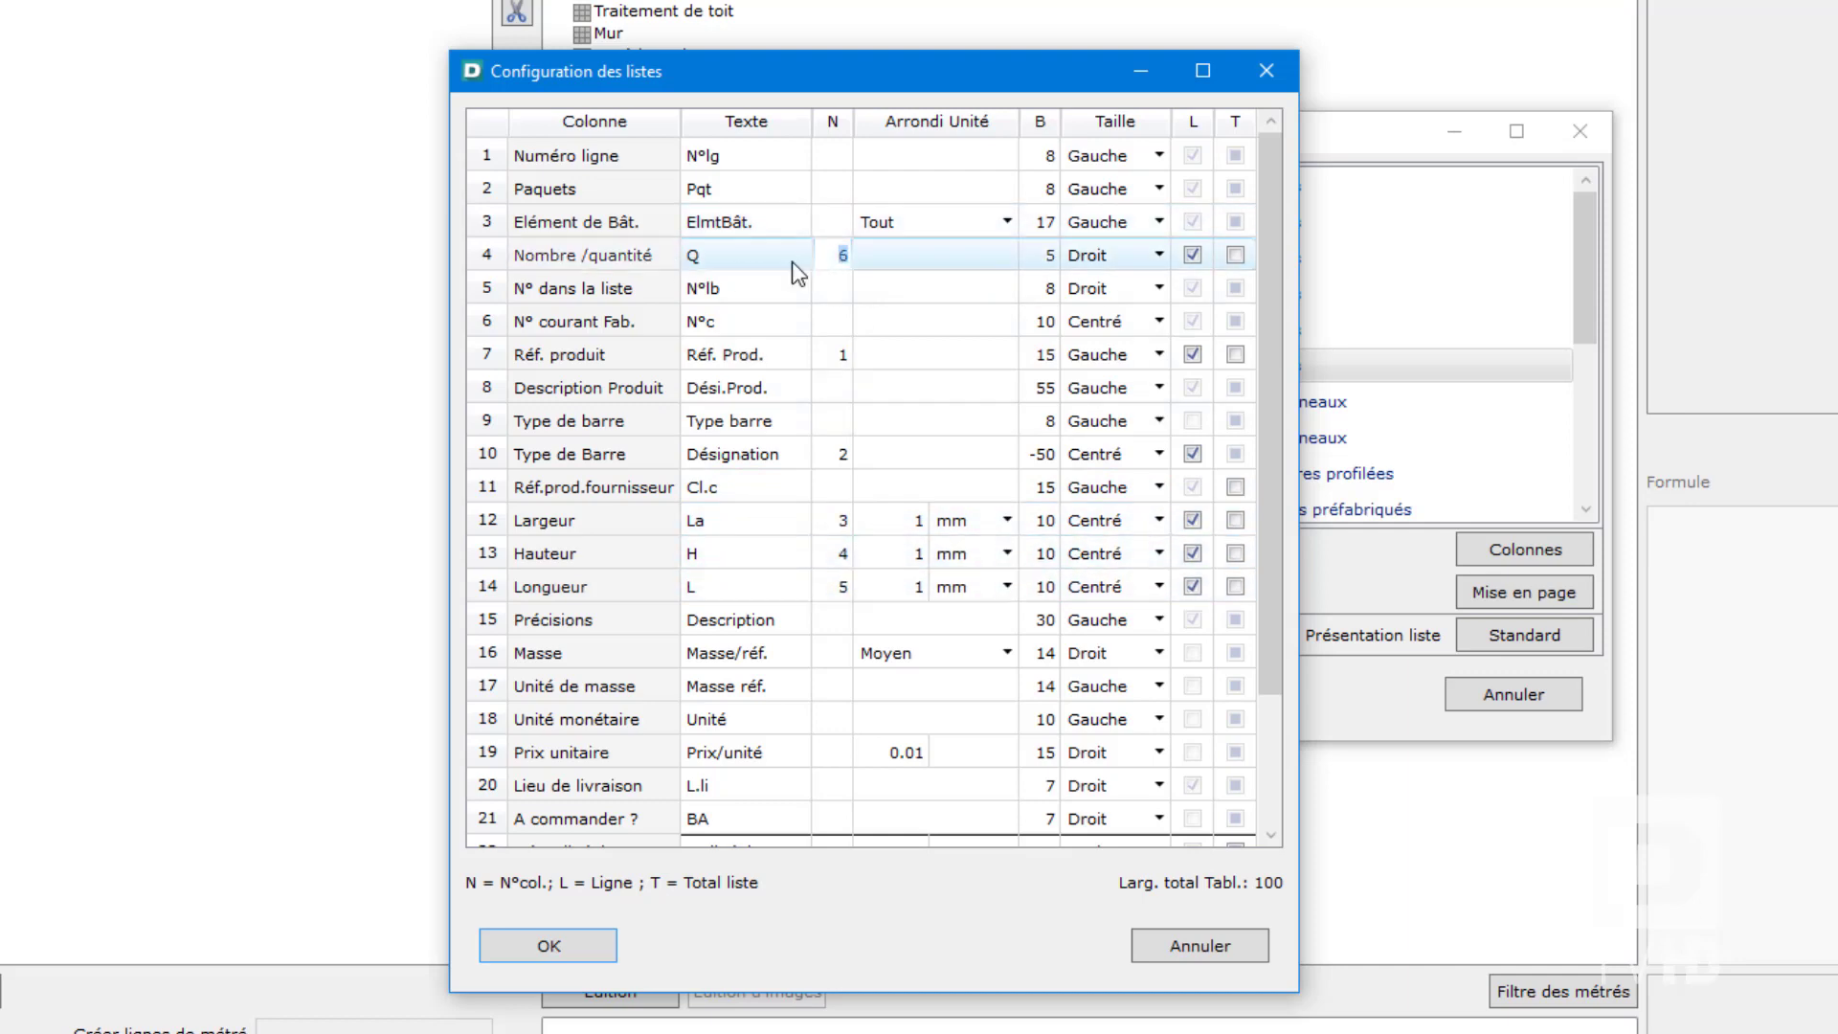
drag(1267, 282, 1287, 479)
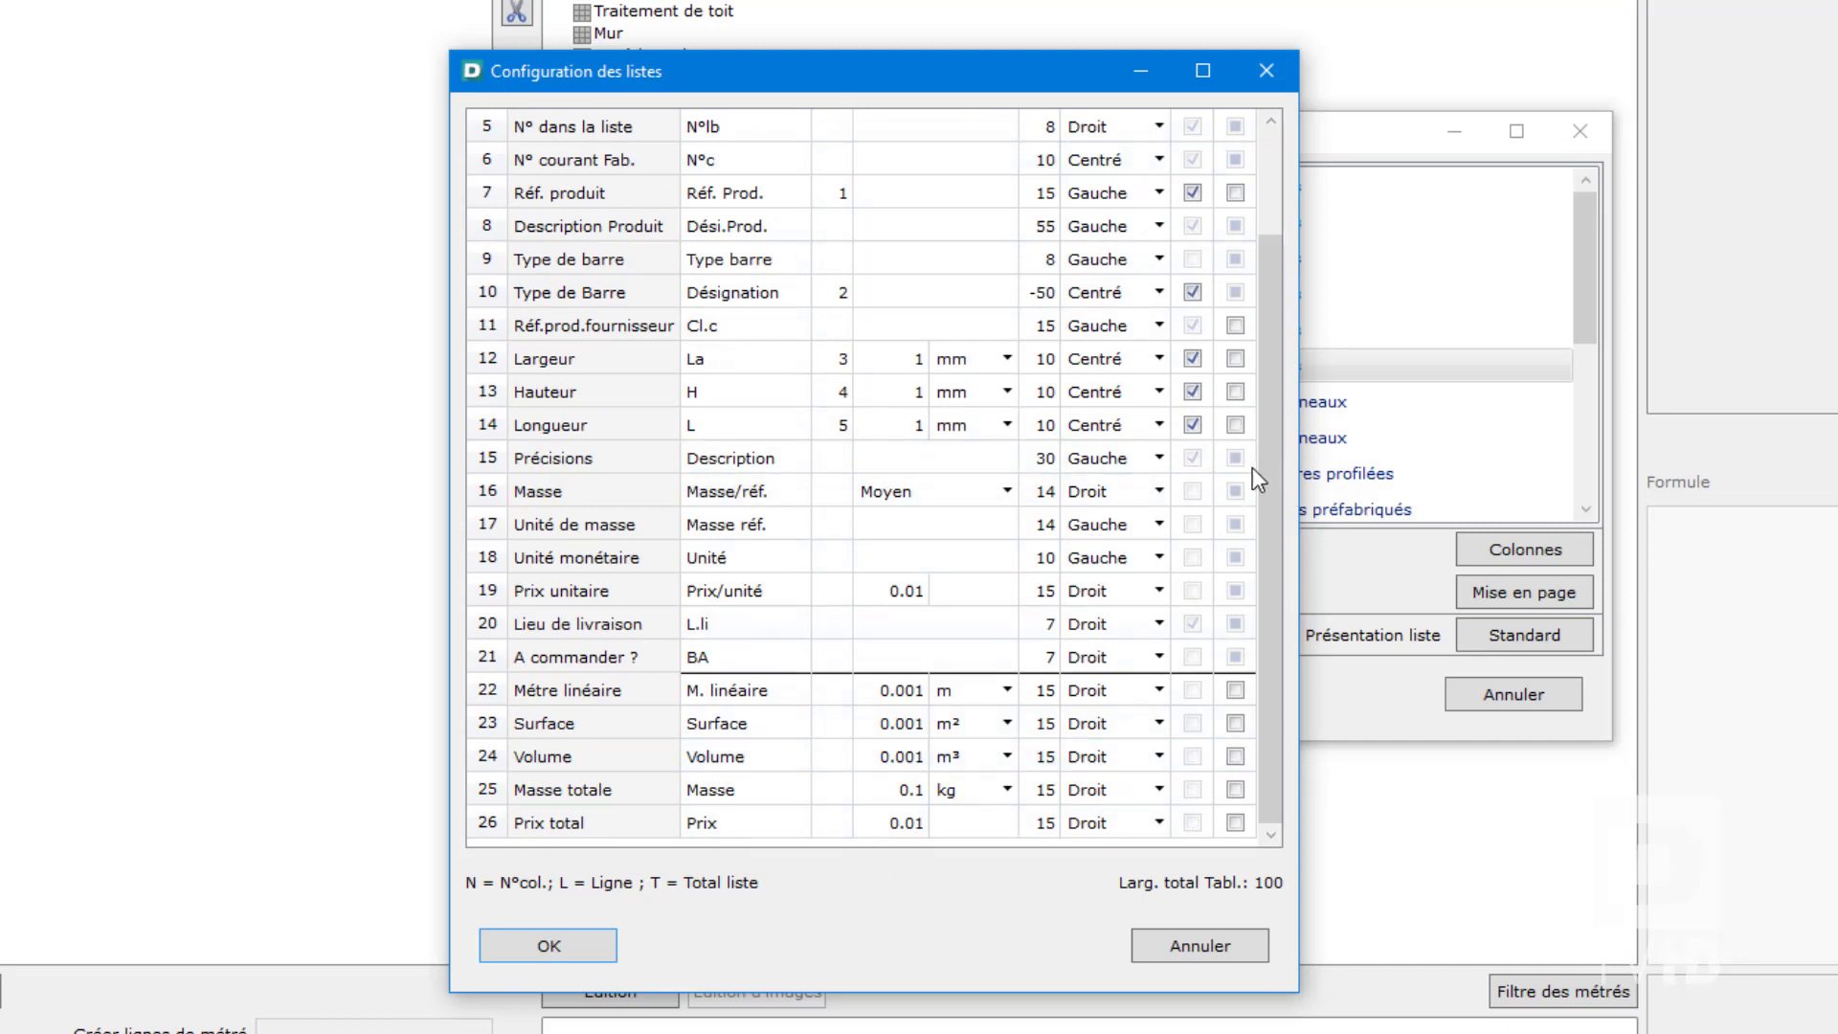
drag(1283, 484, 1296, 347)
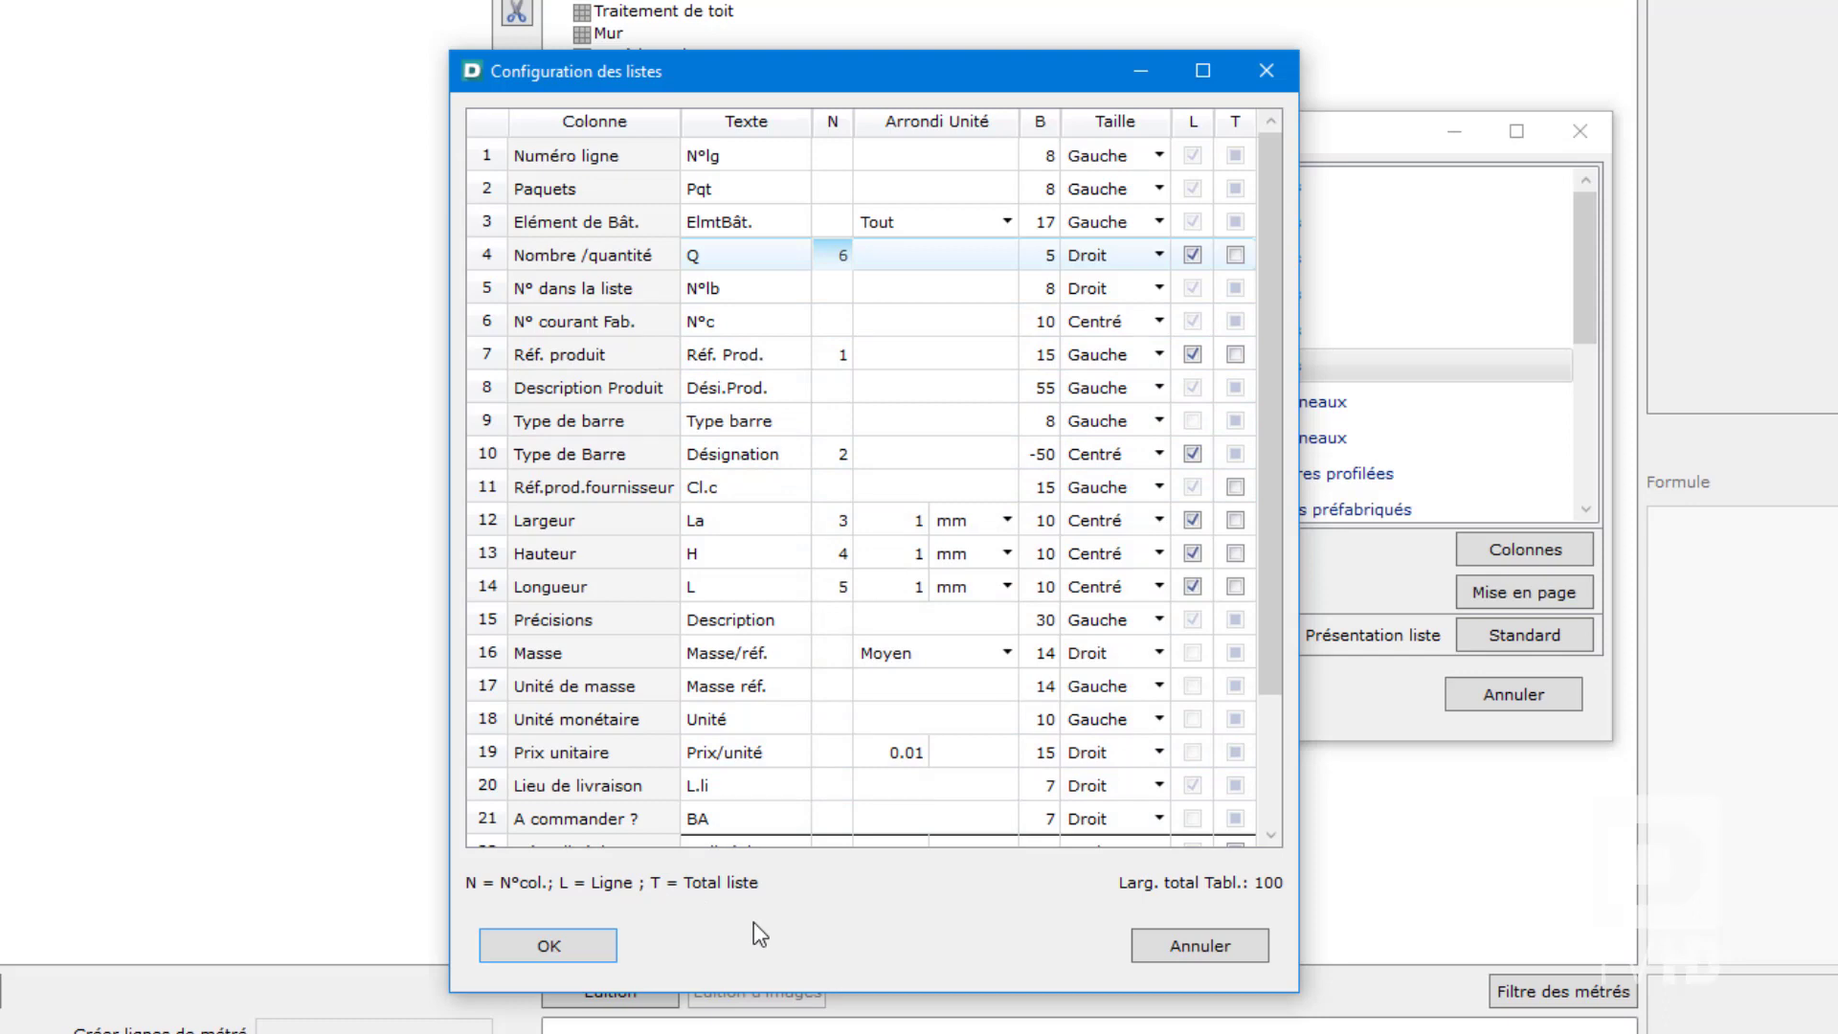
click(577, 948)
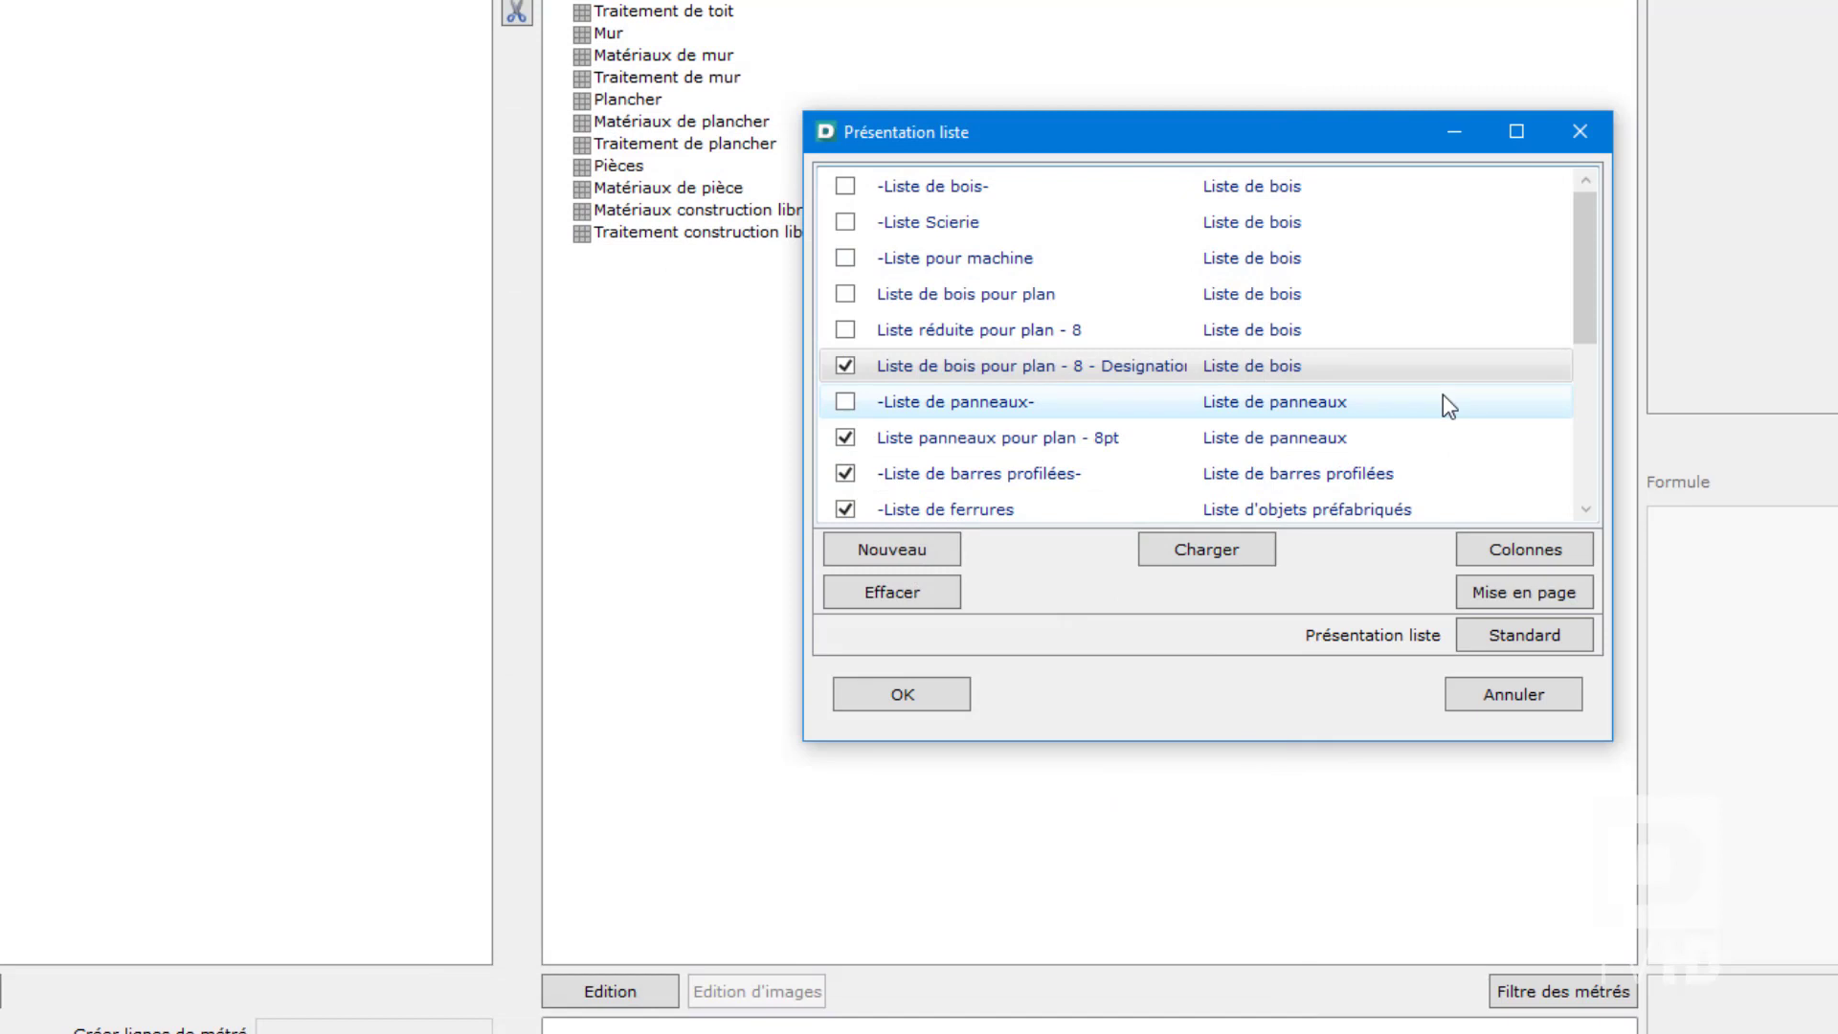
Step: Examine the timber list's page layout choices for document template, grouping and sorting, and close the list configuration
click(1556, 593)
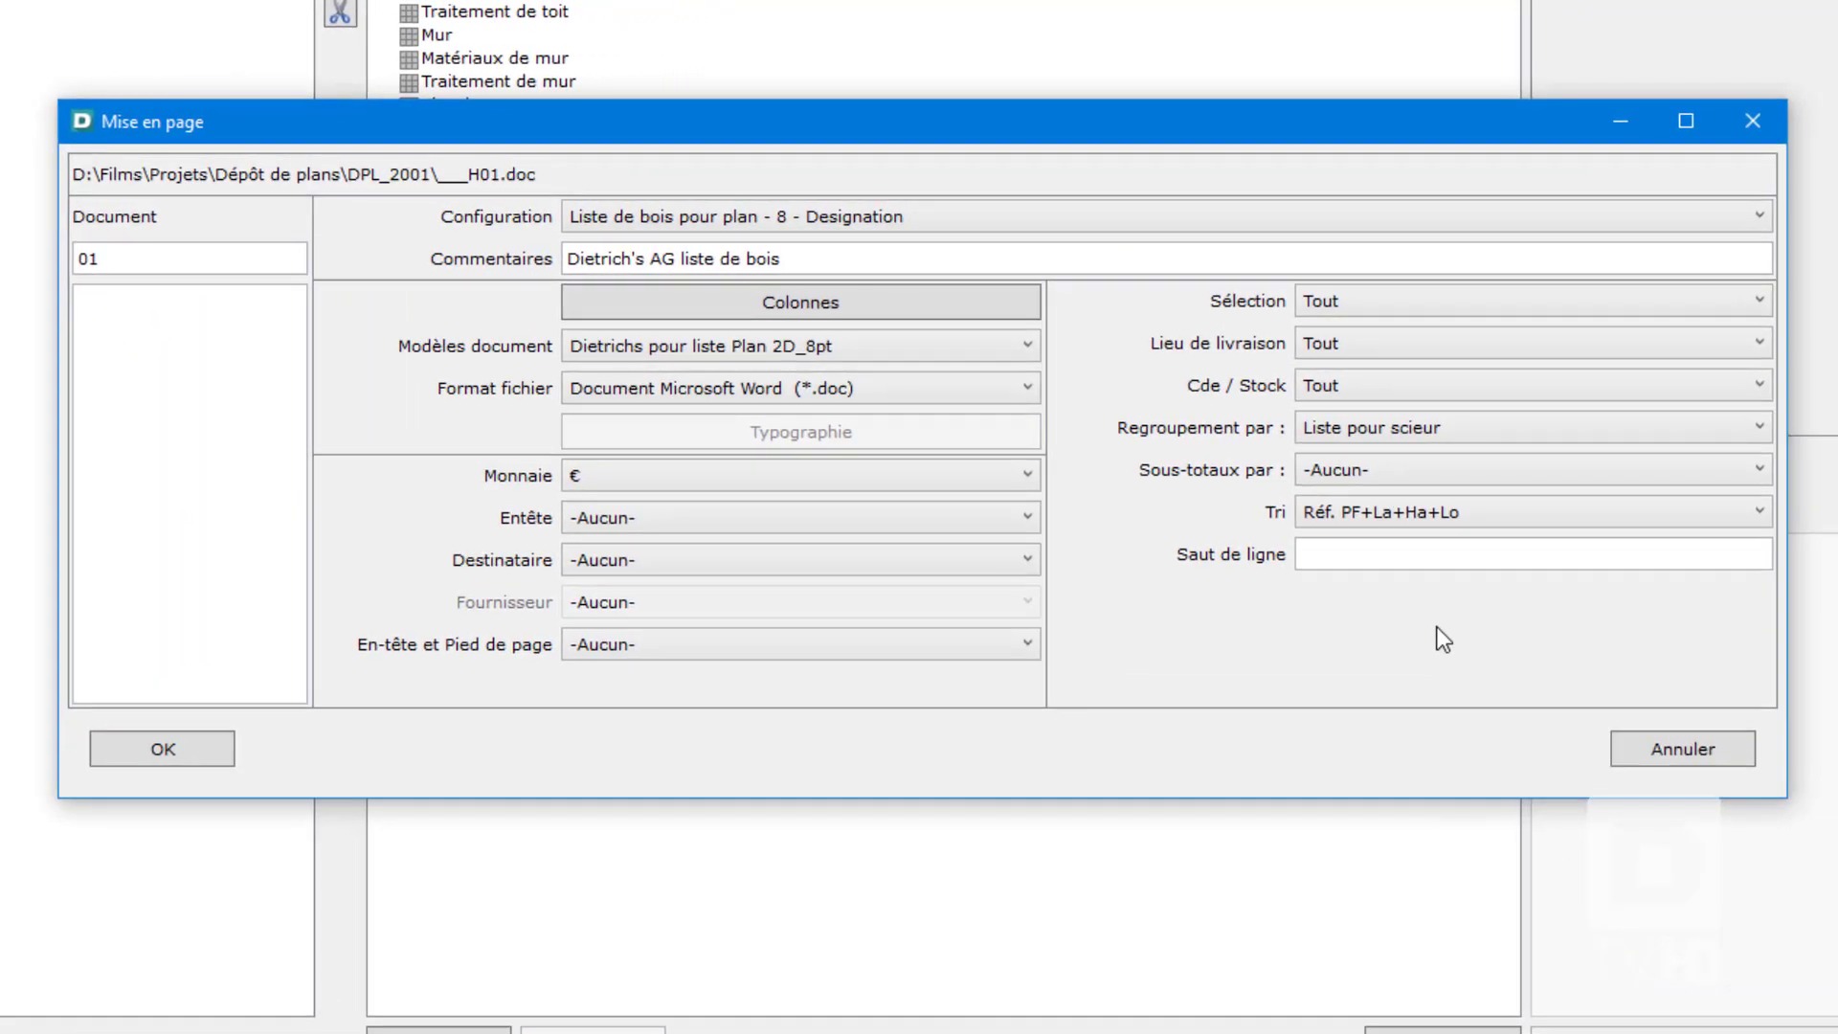
click(1028, 347)
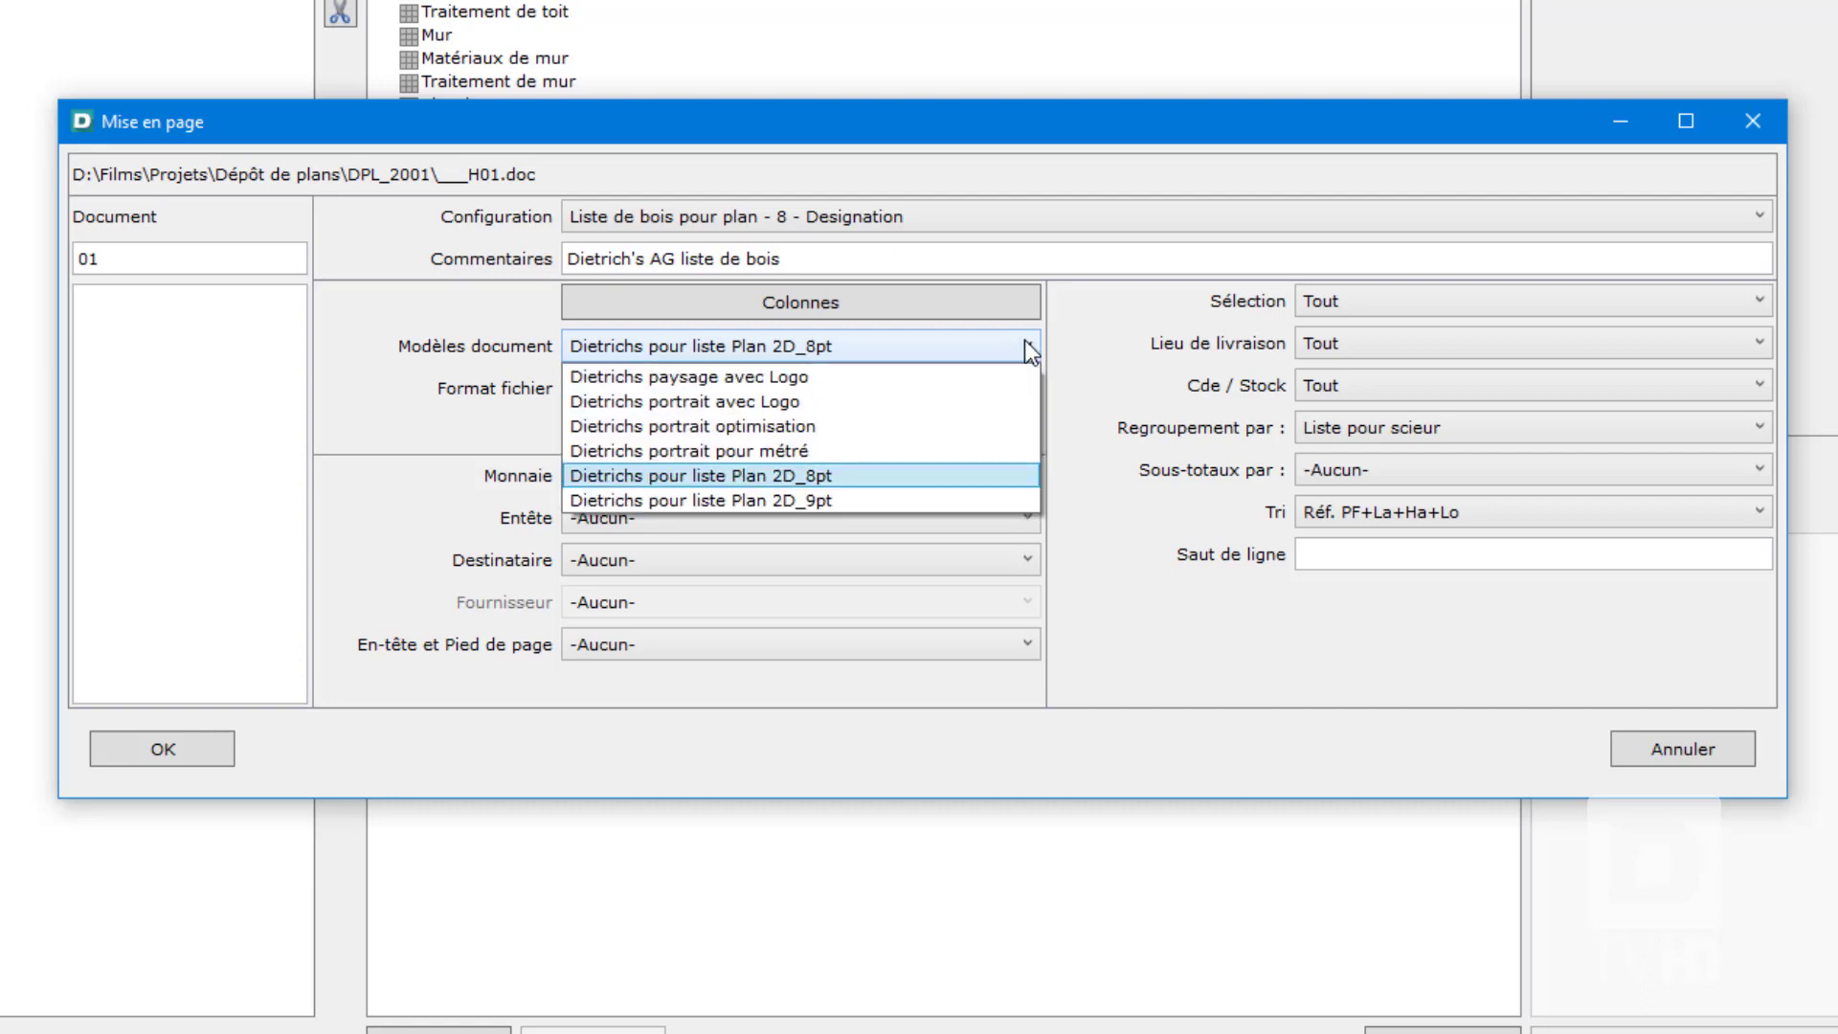
click(1028, 347)
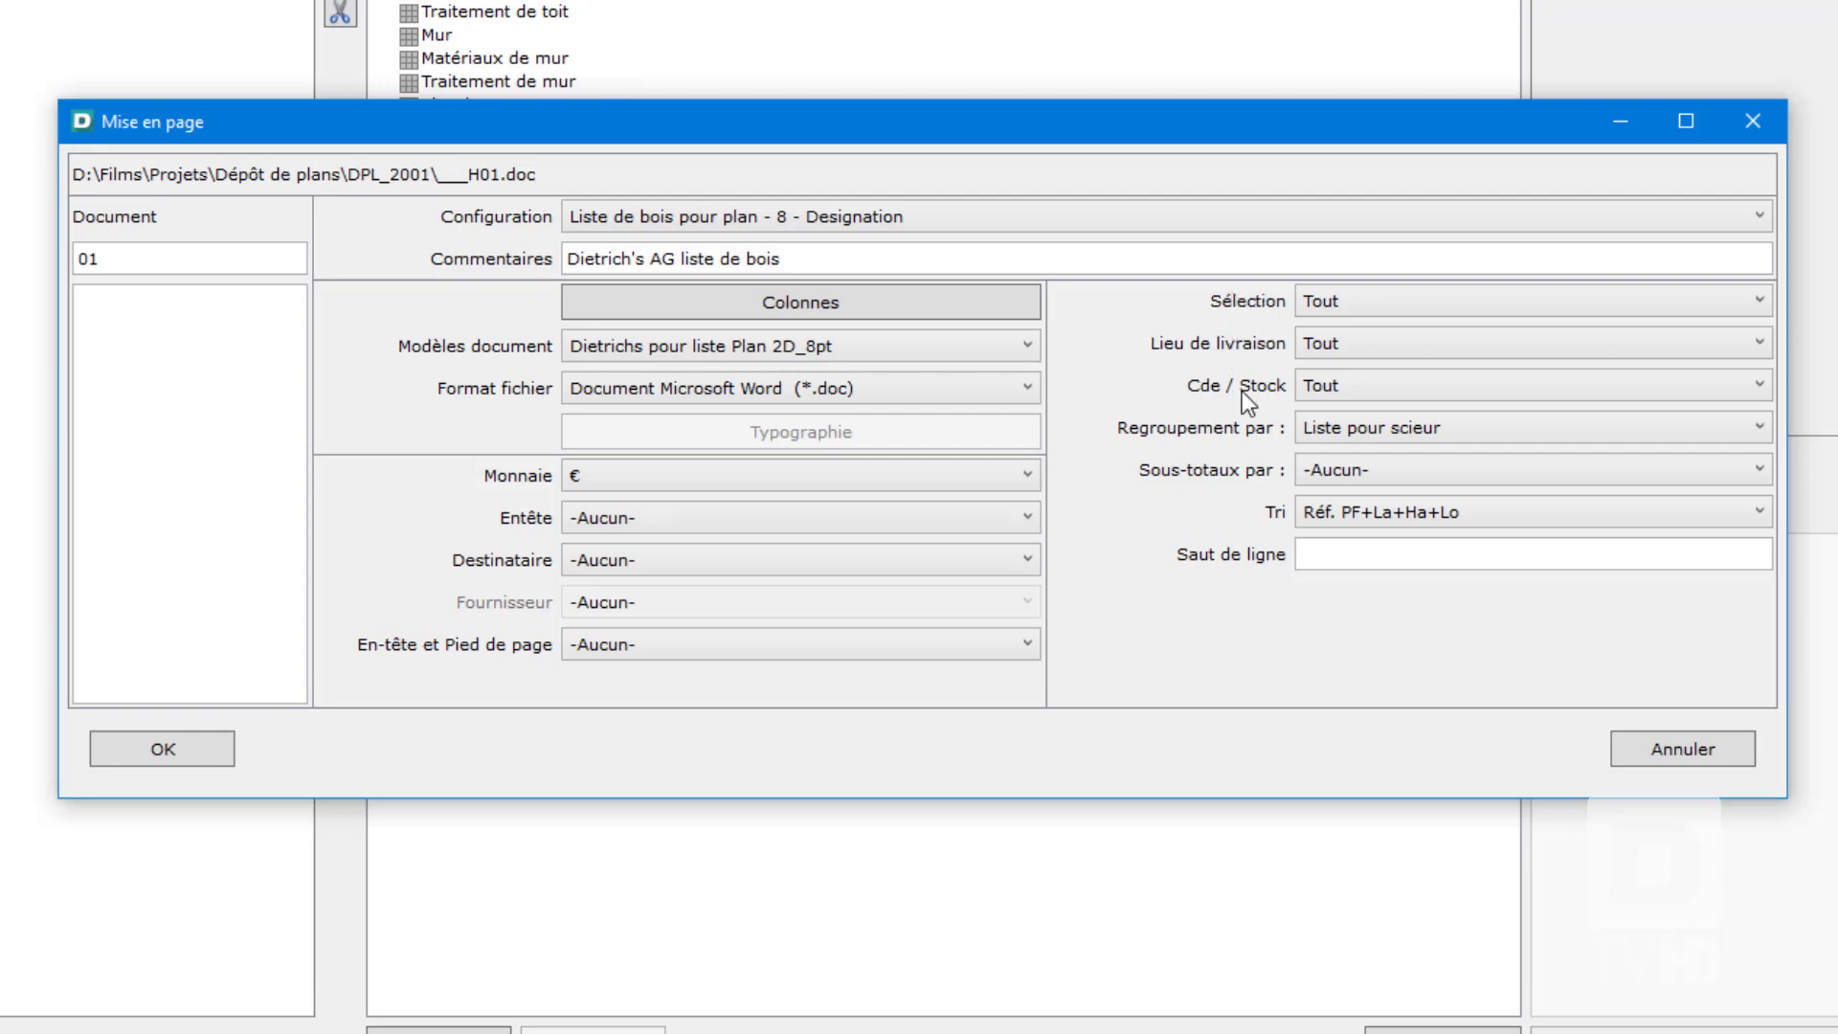
click(1588, 437)
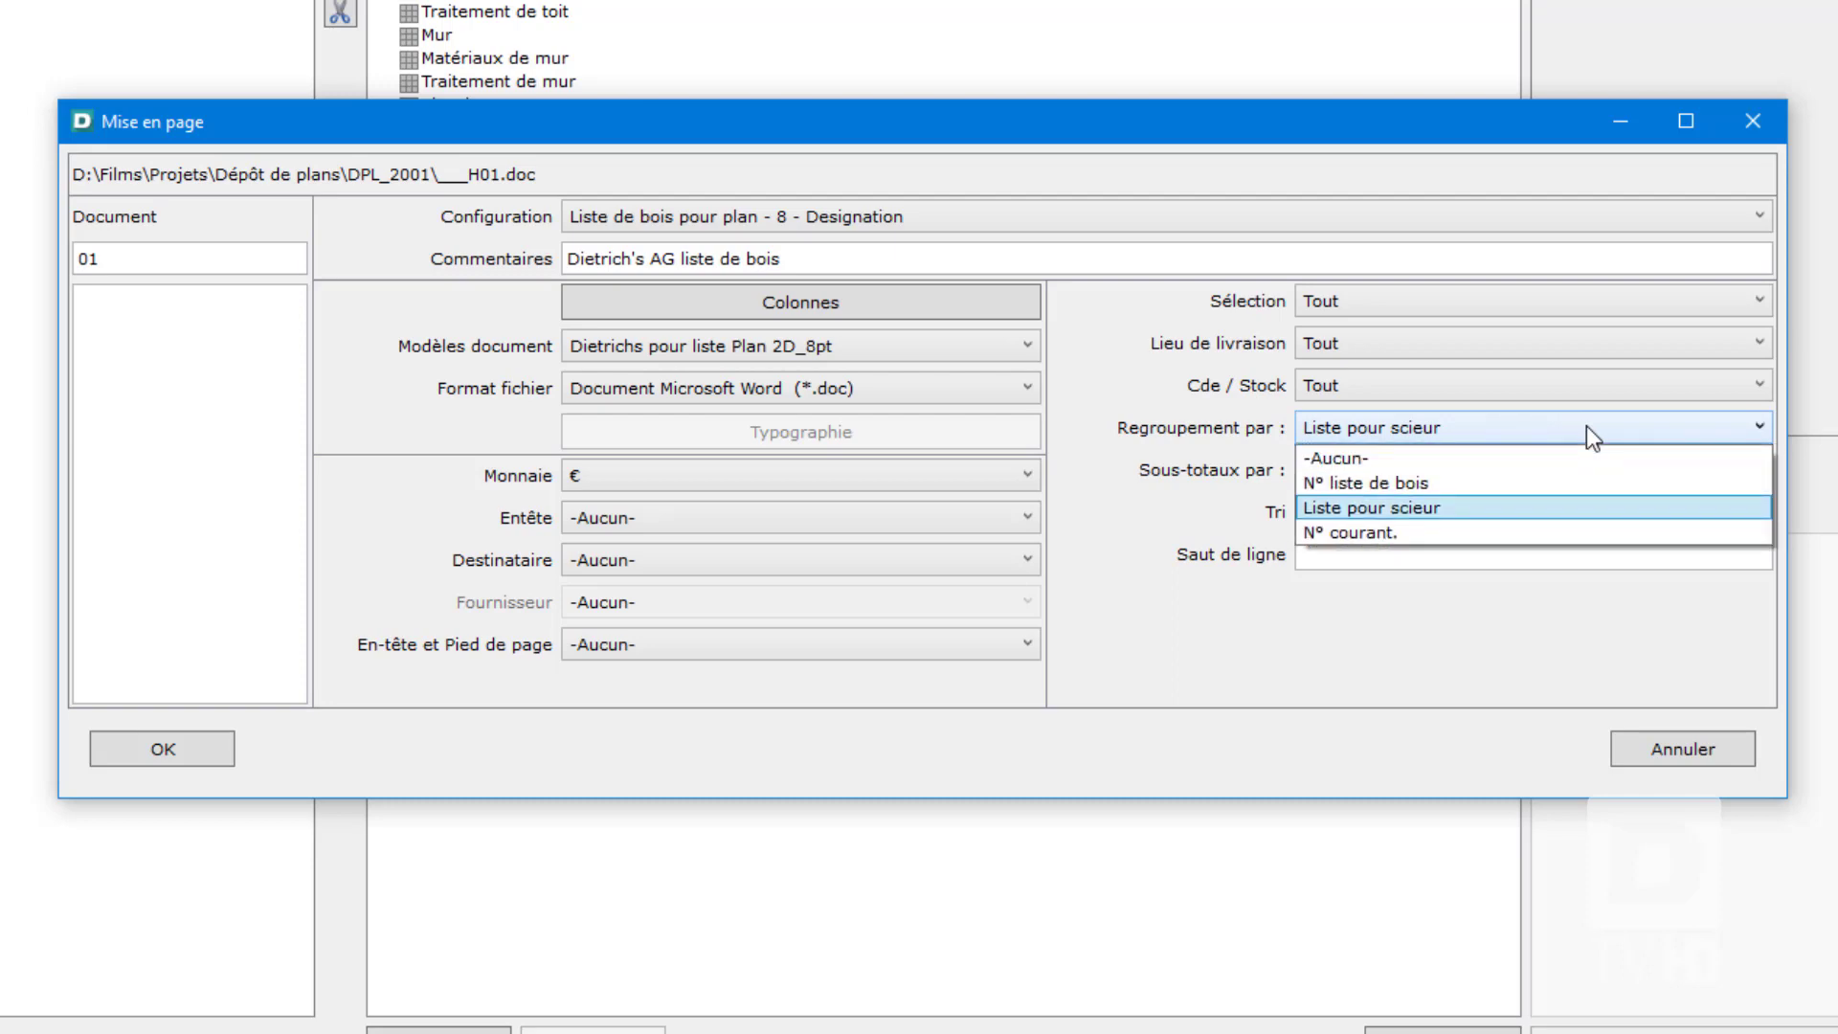
click(1587, 429)
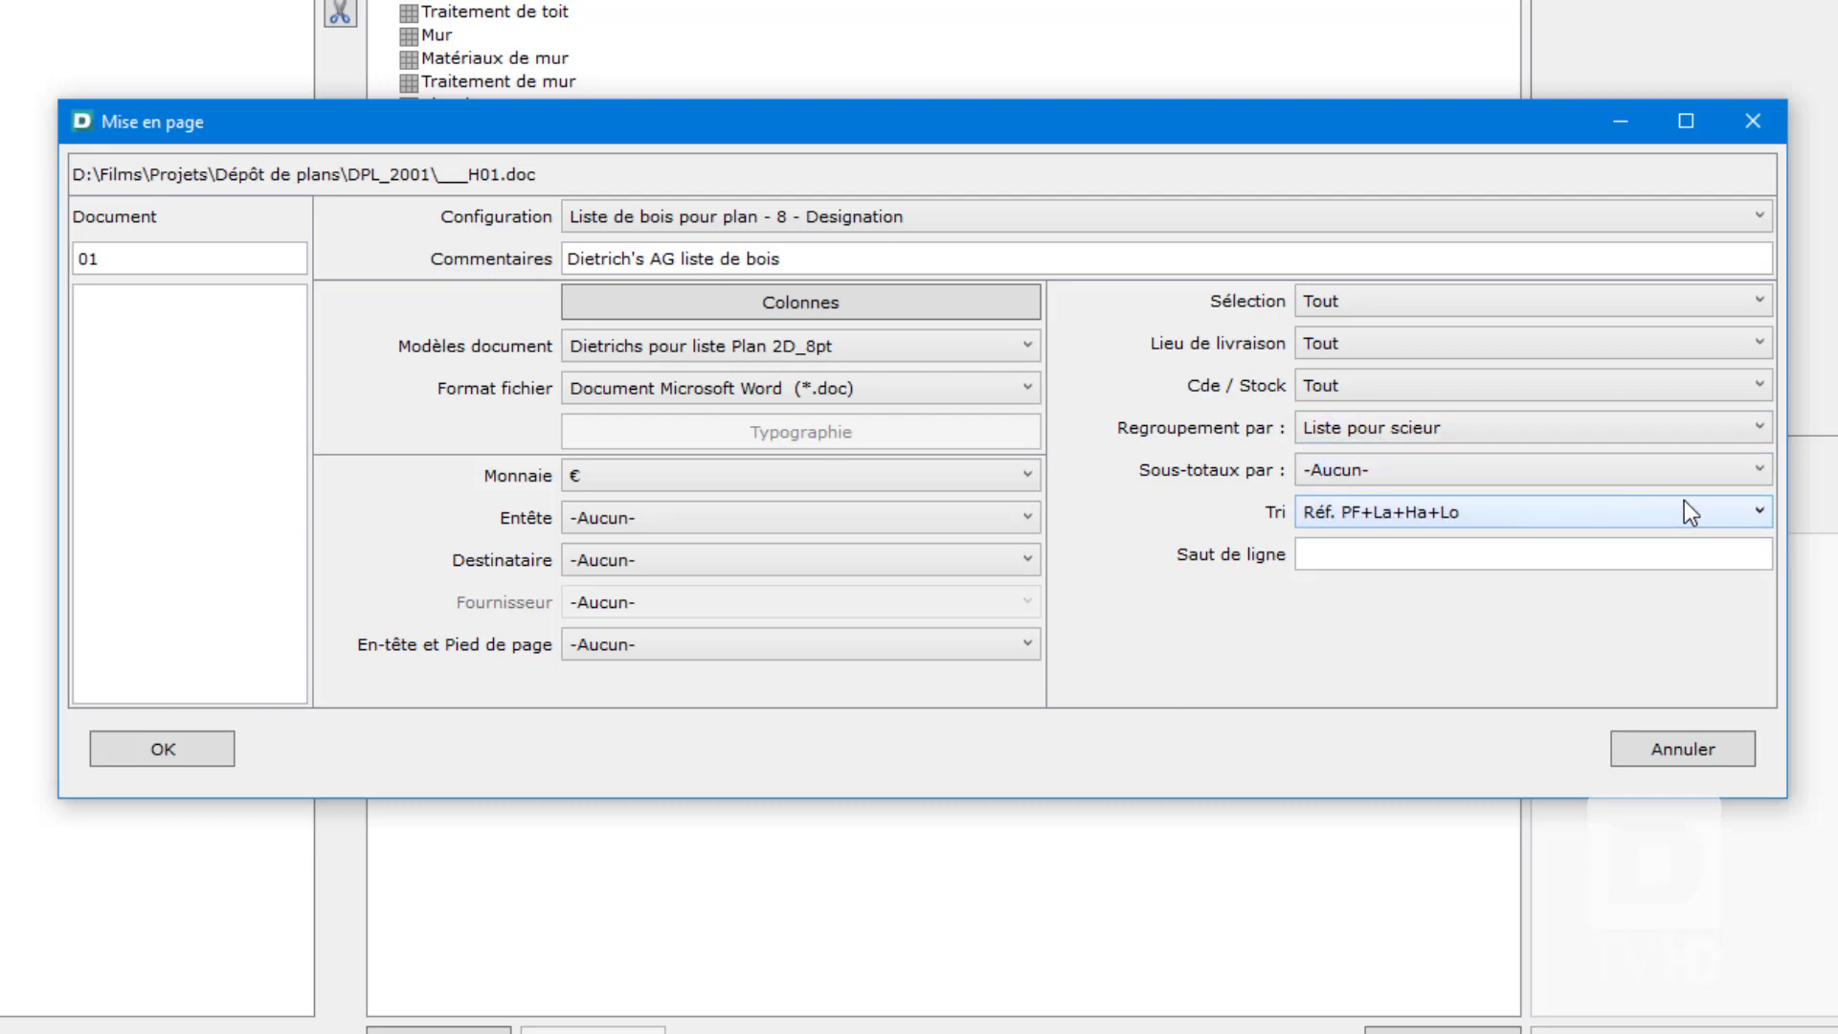
click(1734, 517)
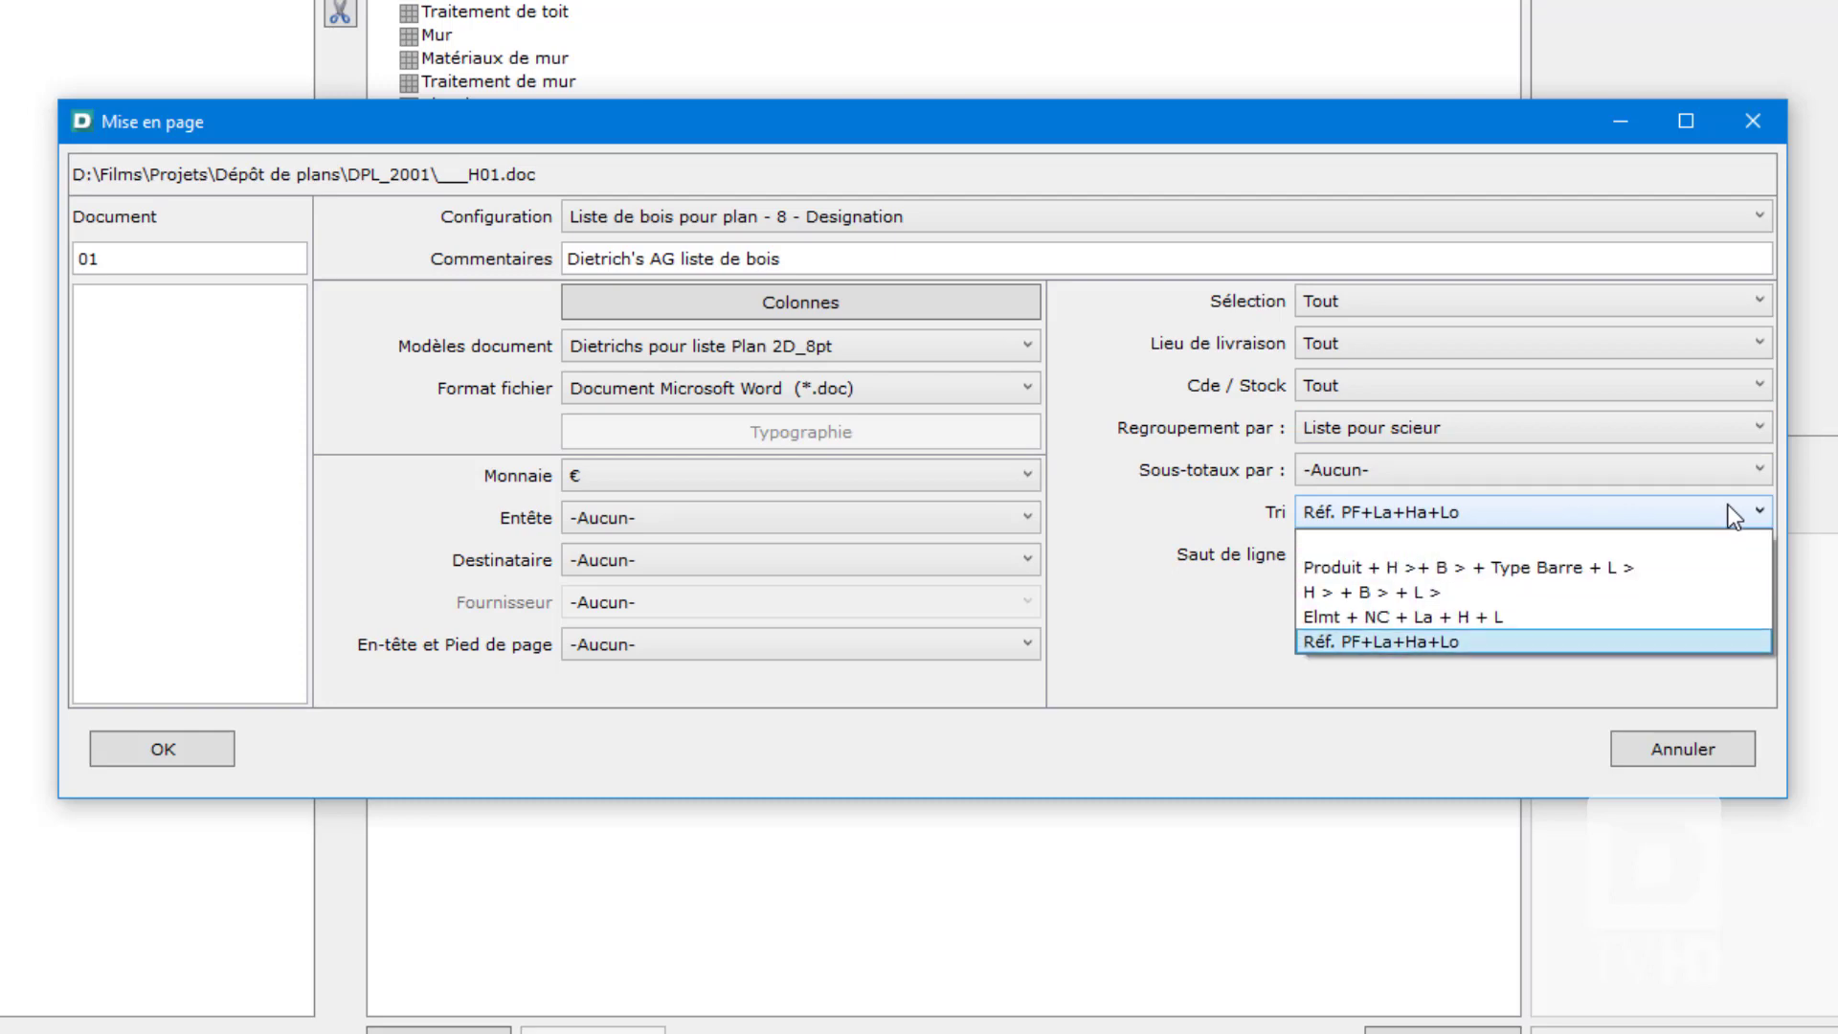
click(1729, 508)
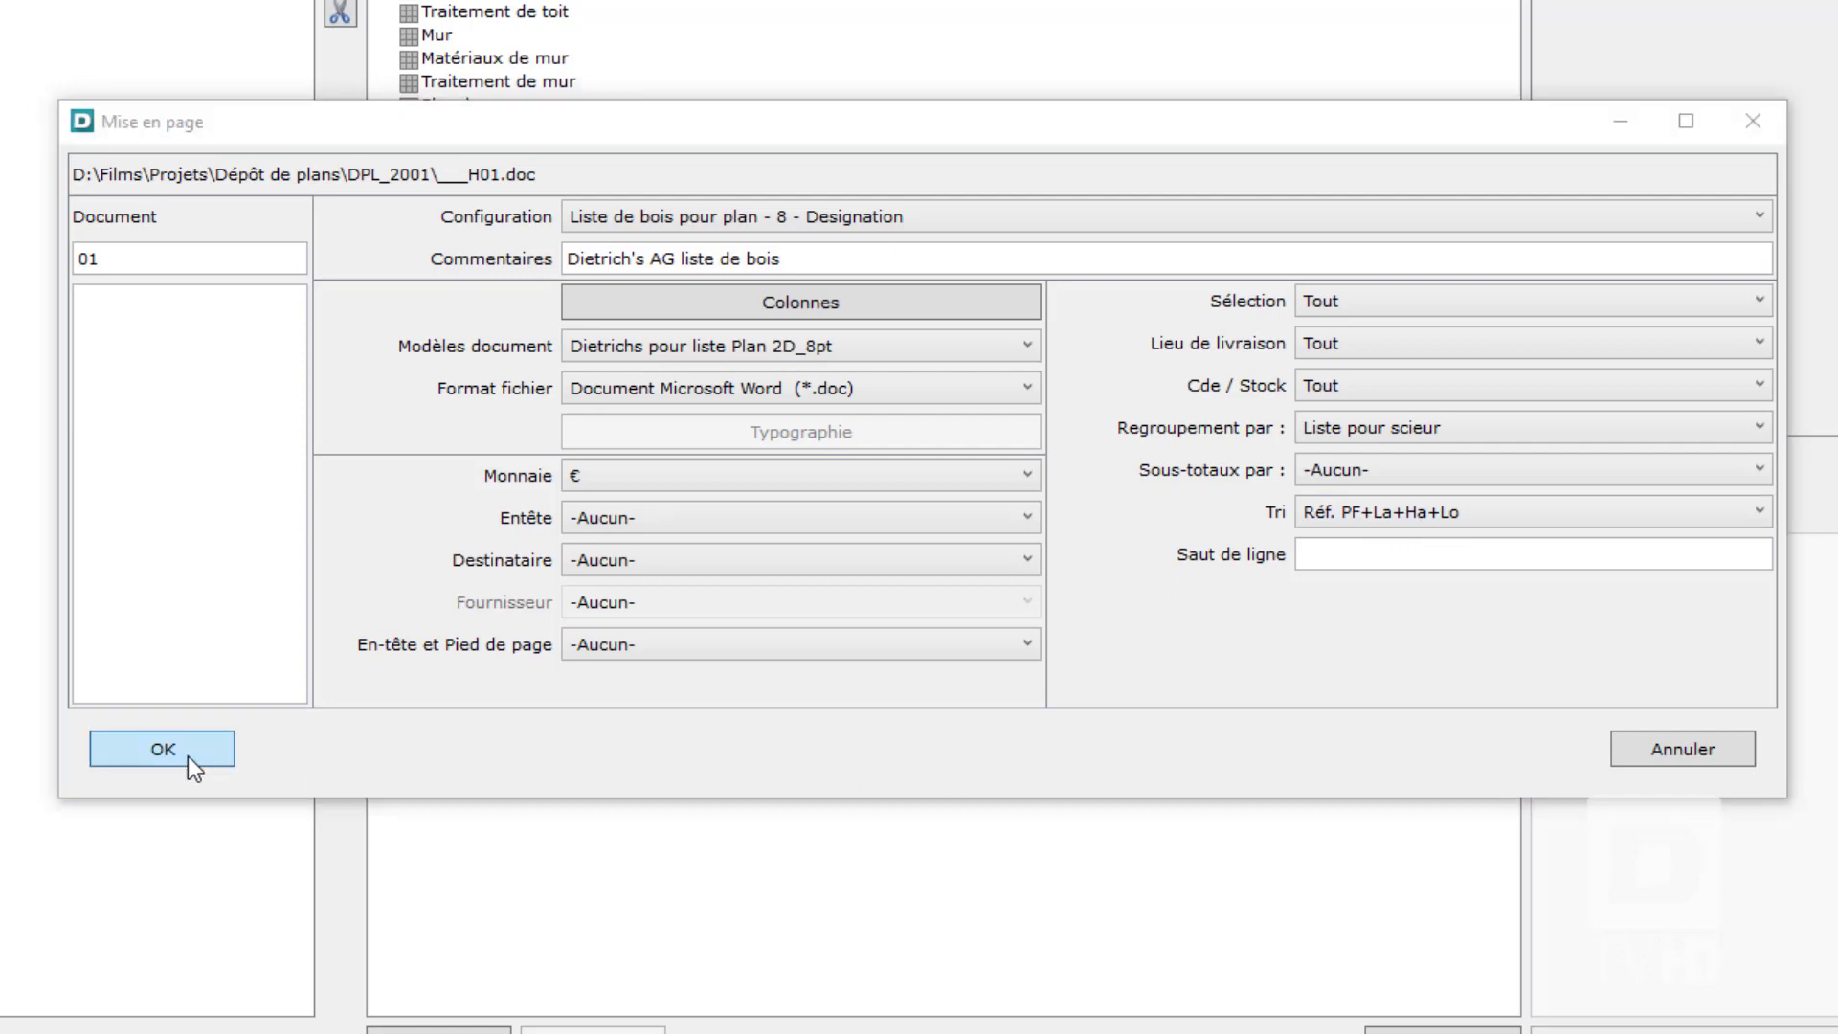
click(163, 749)
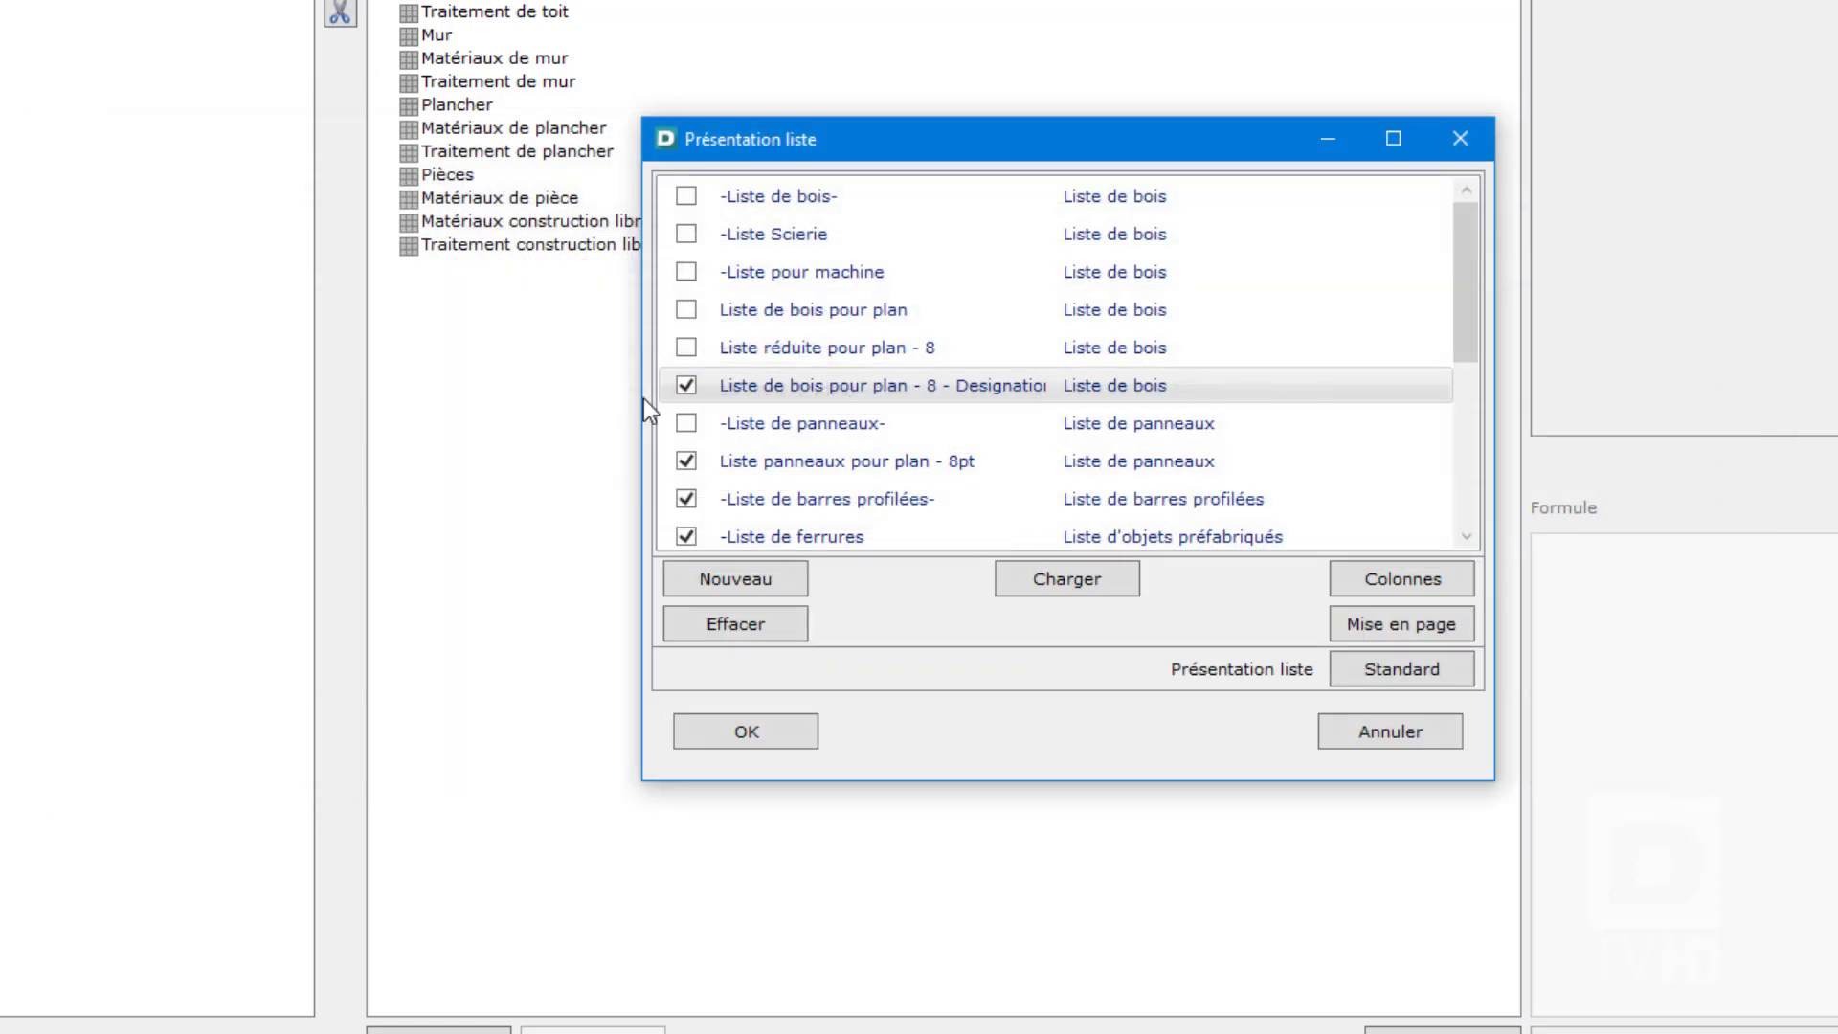
click(1460, 139)
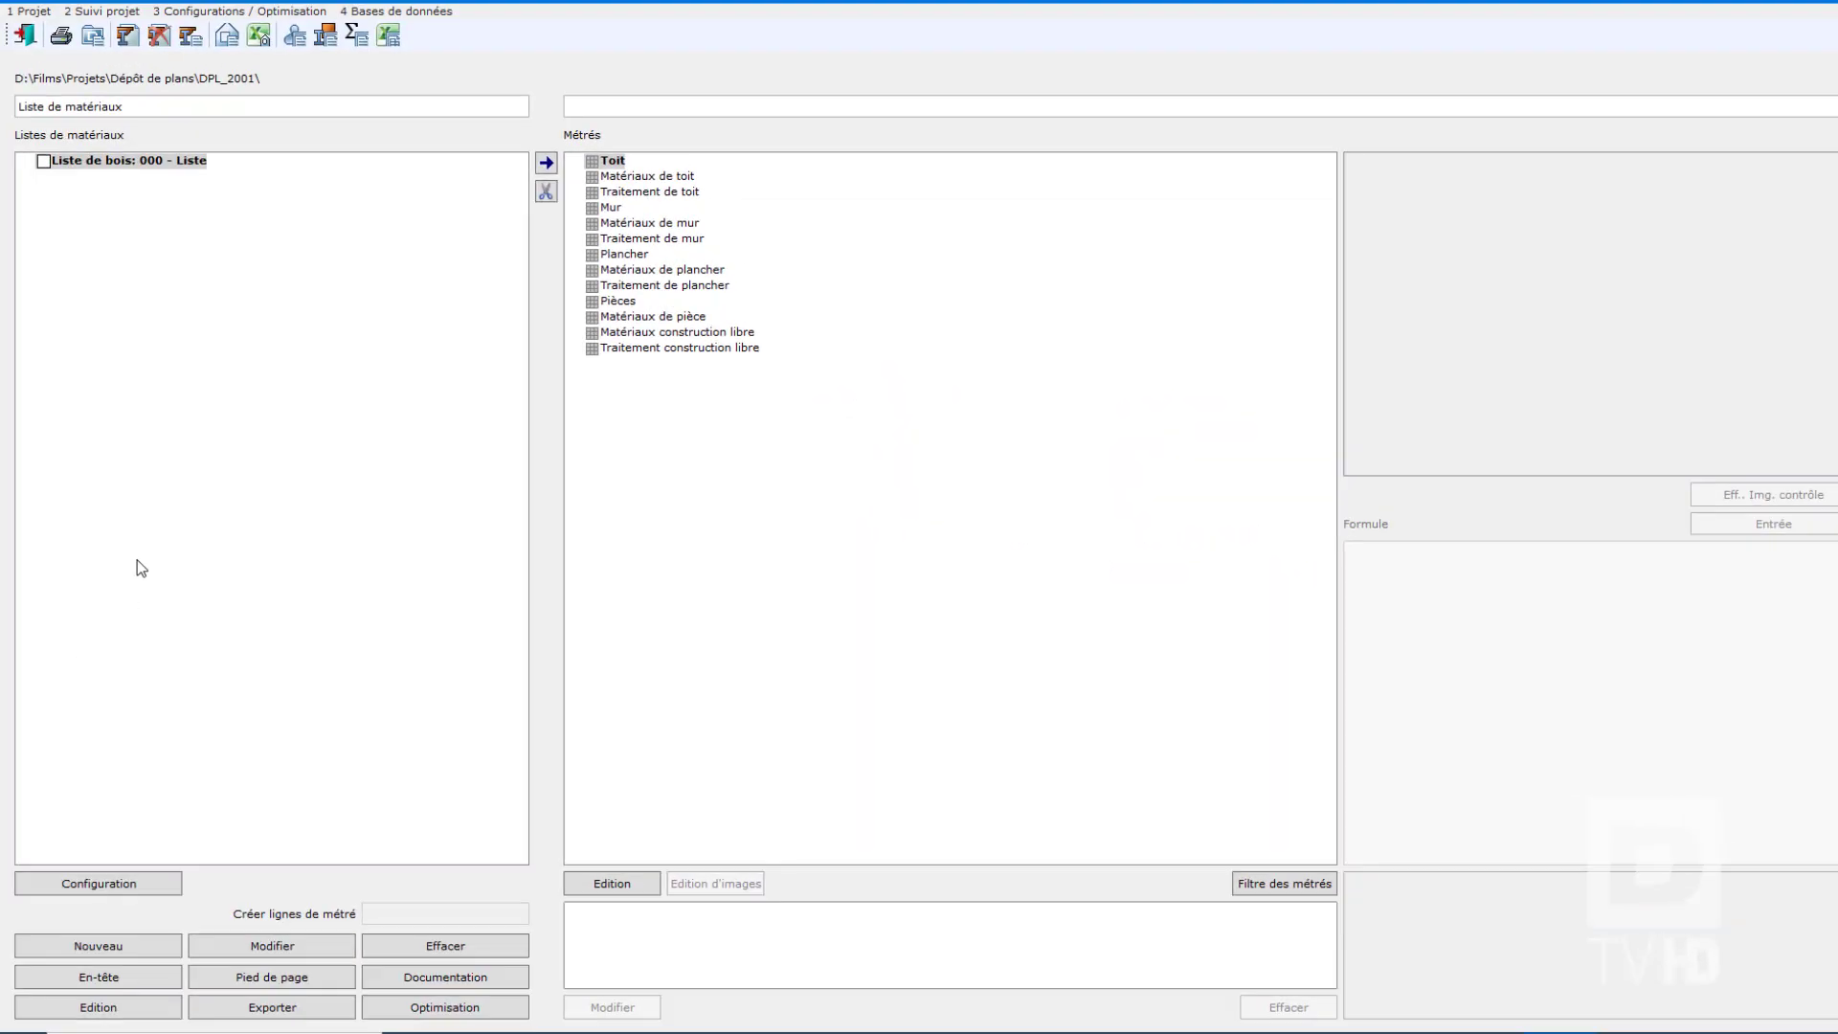
Step: Open the edition settings of timber list 000 and access its Typographie options
click(101, 1009)
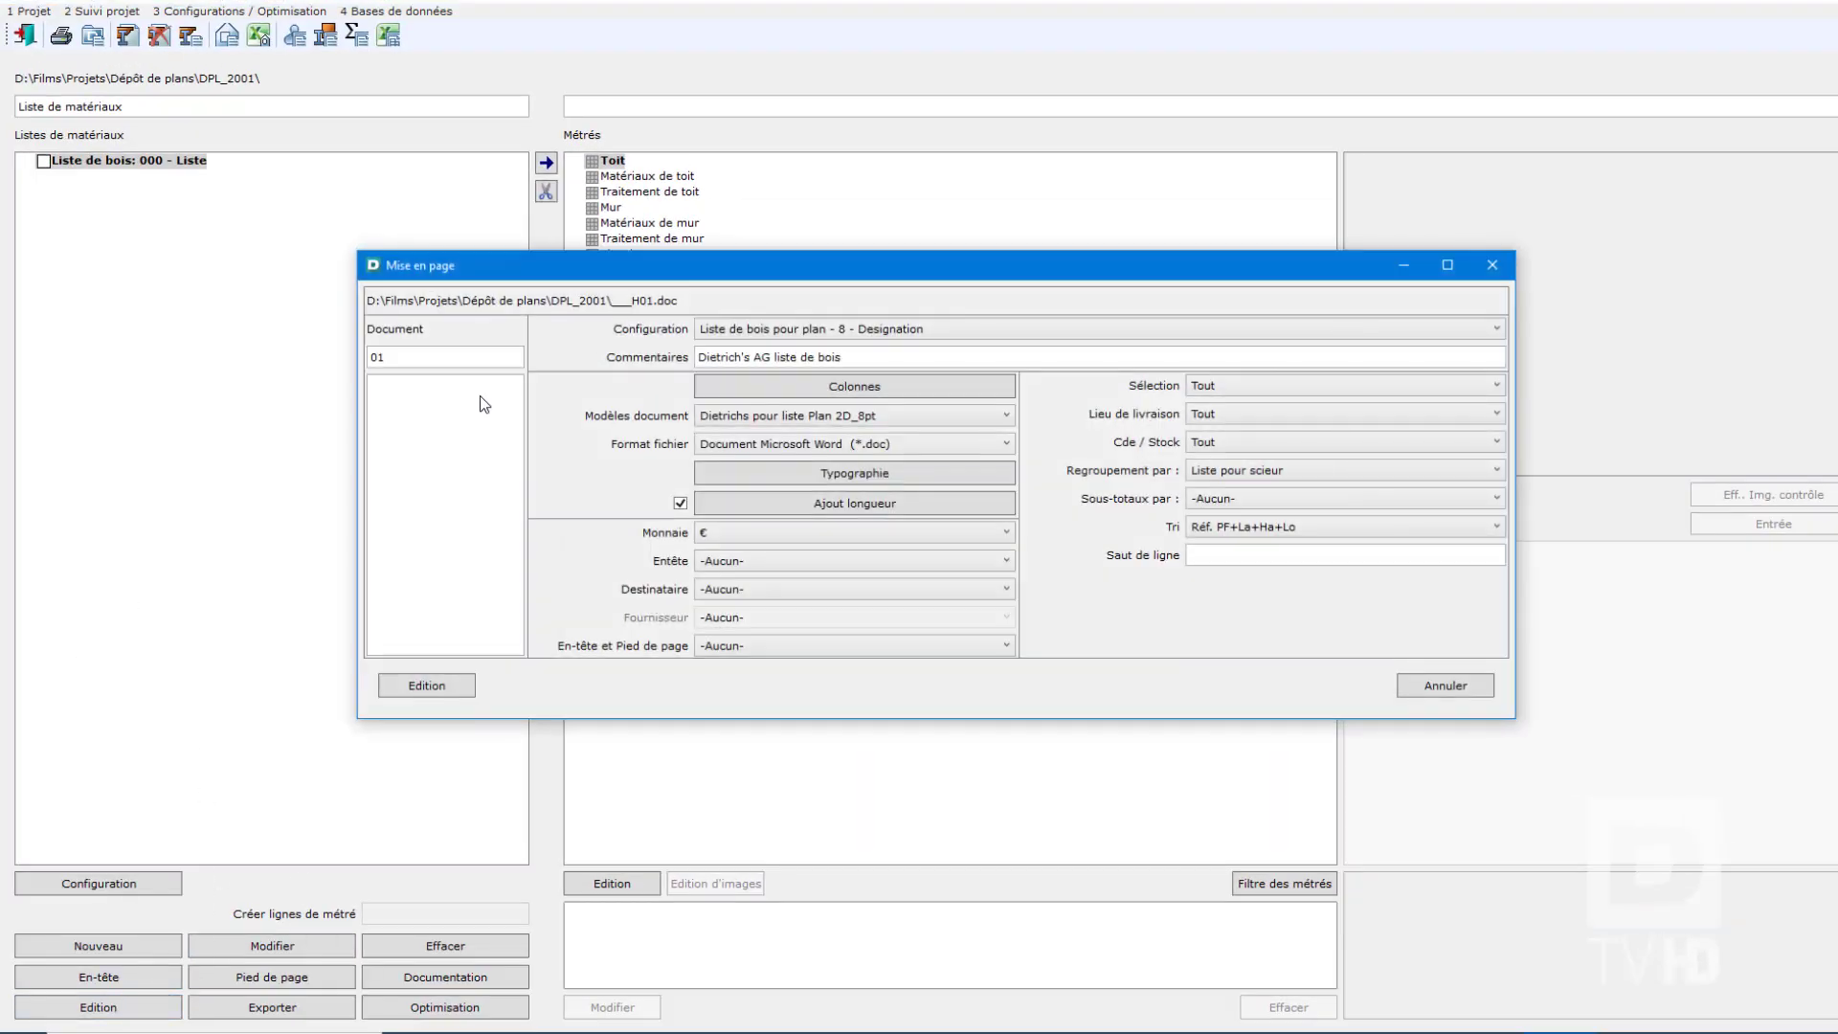
click(887, 473)
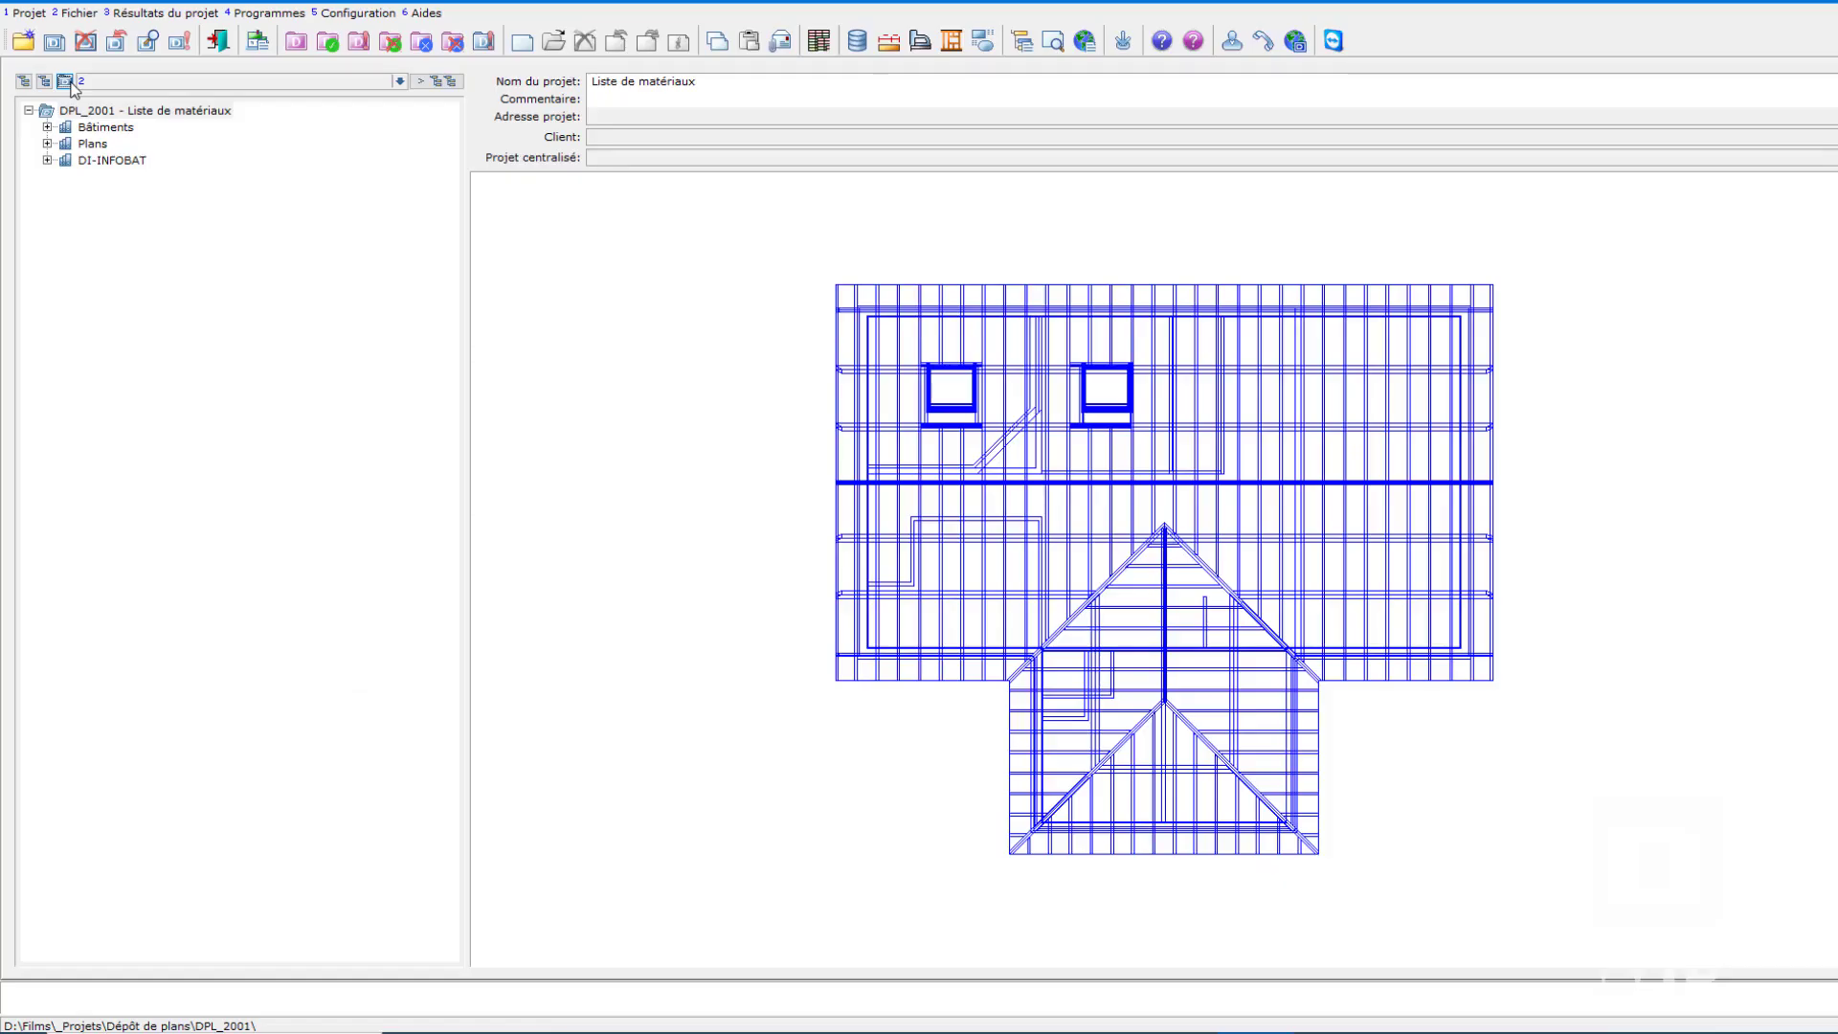
Step: Open the material list template Dietrichs pour liste Plan 2D_8pt.dt3 from the project manager with Edition de modèle
click(258, 13)
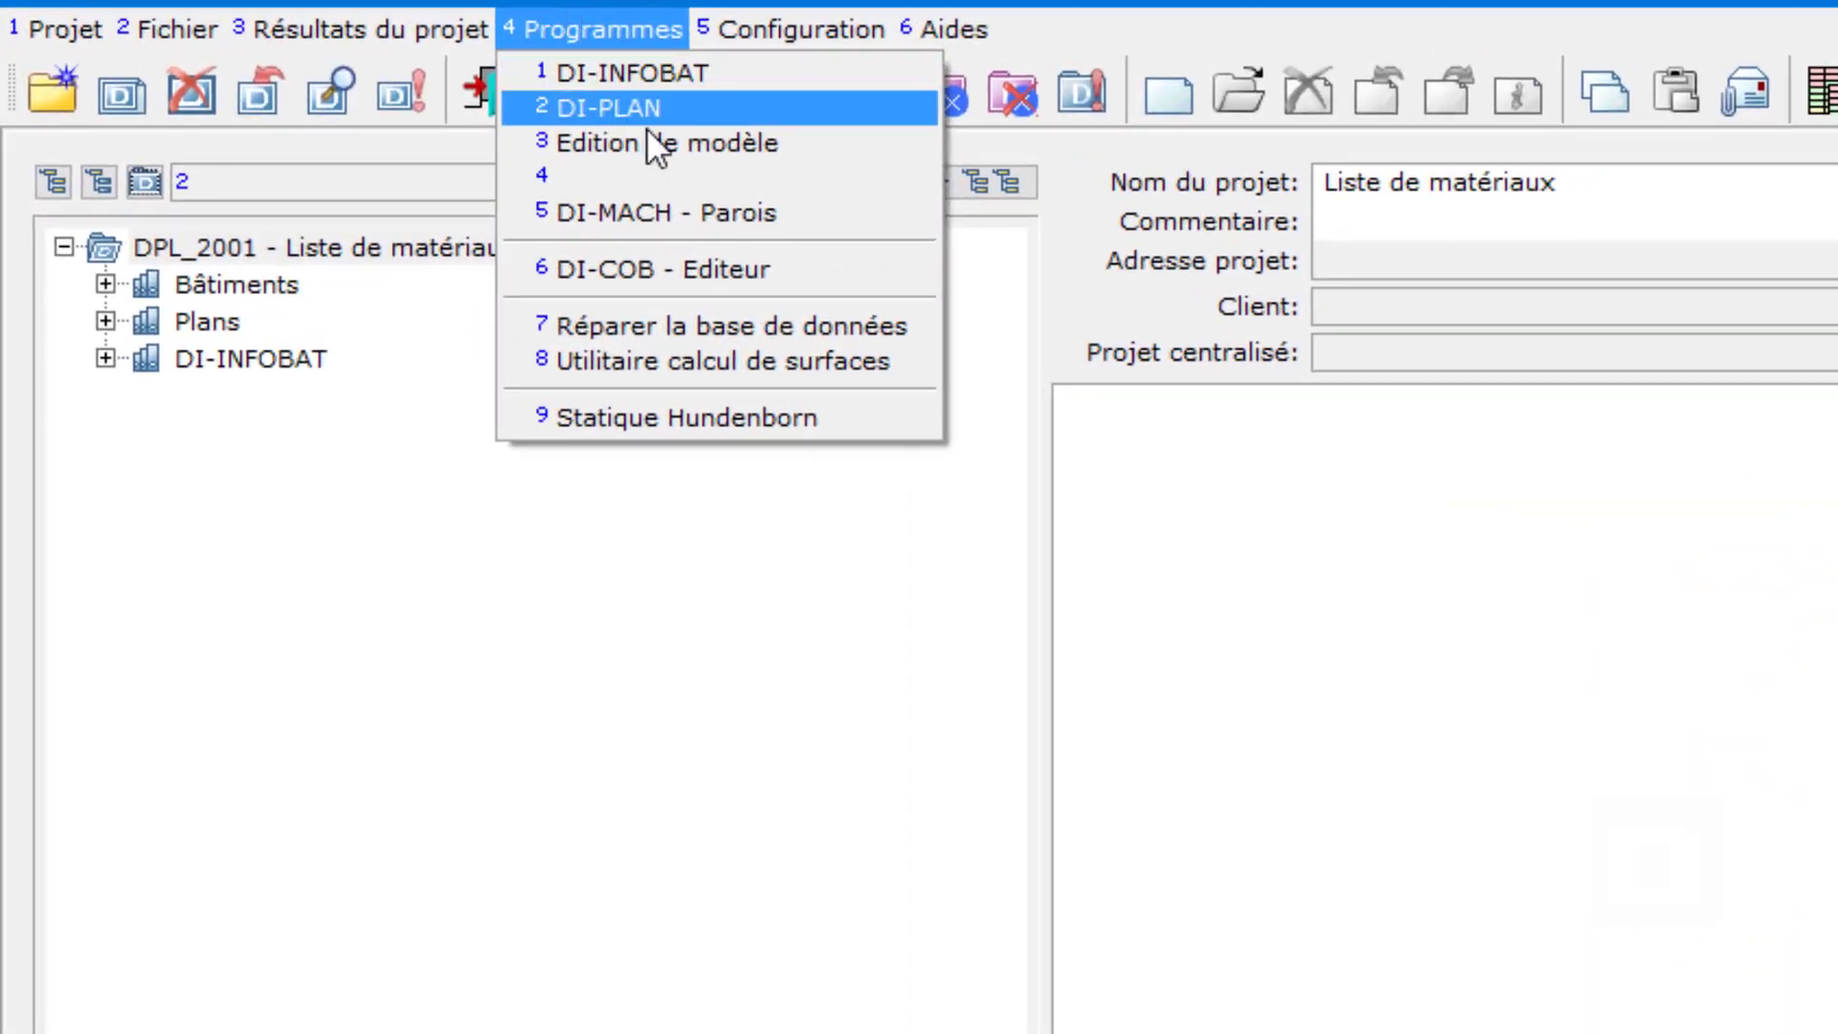
click(630, 144)
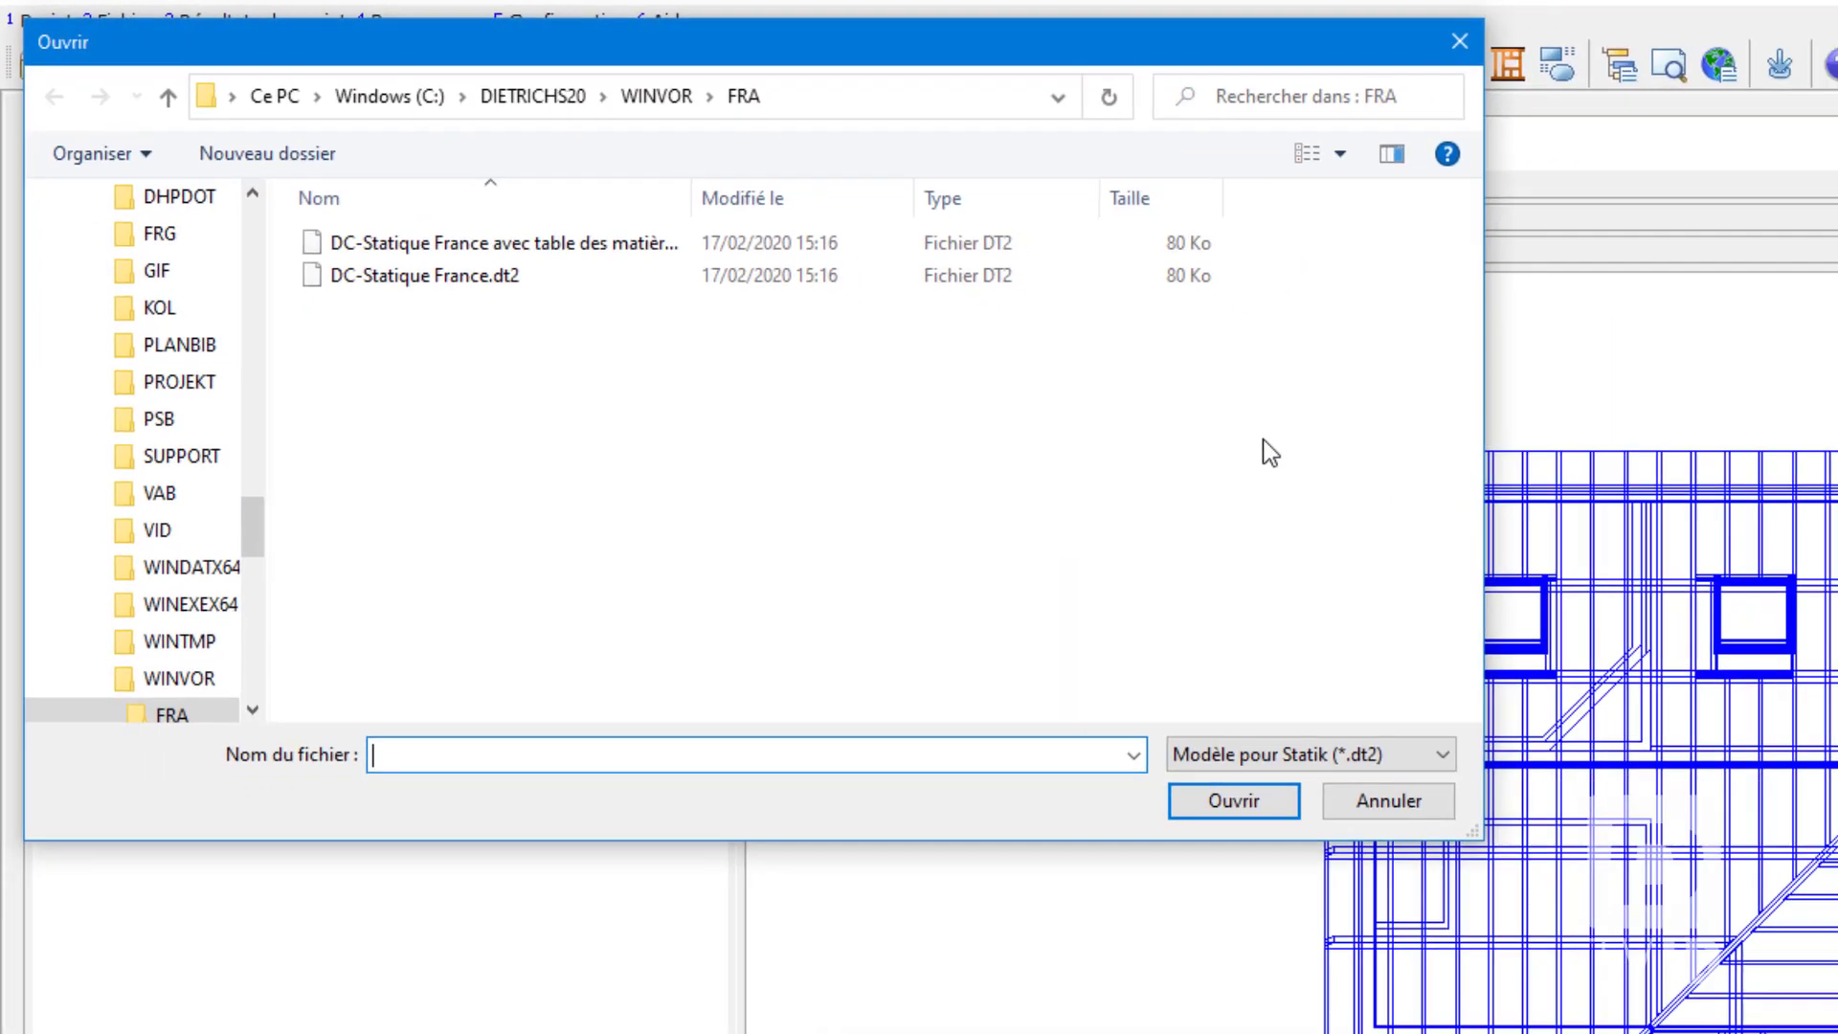
click(1406, 749)
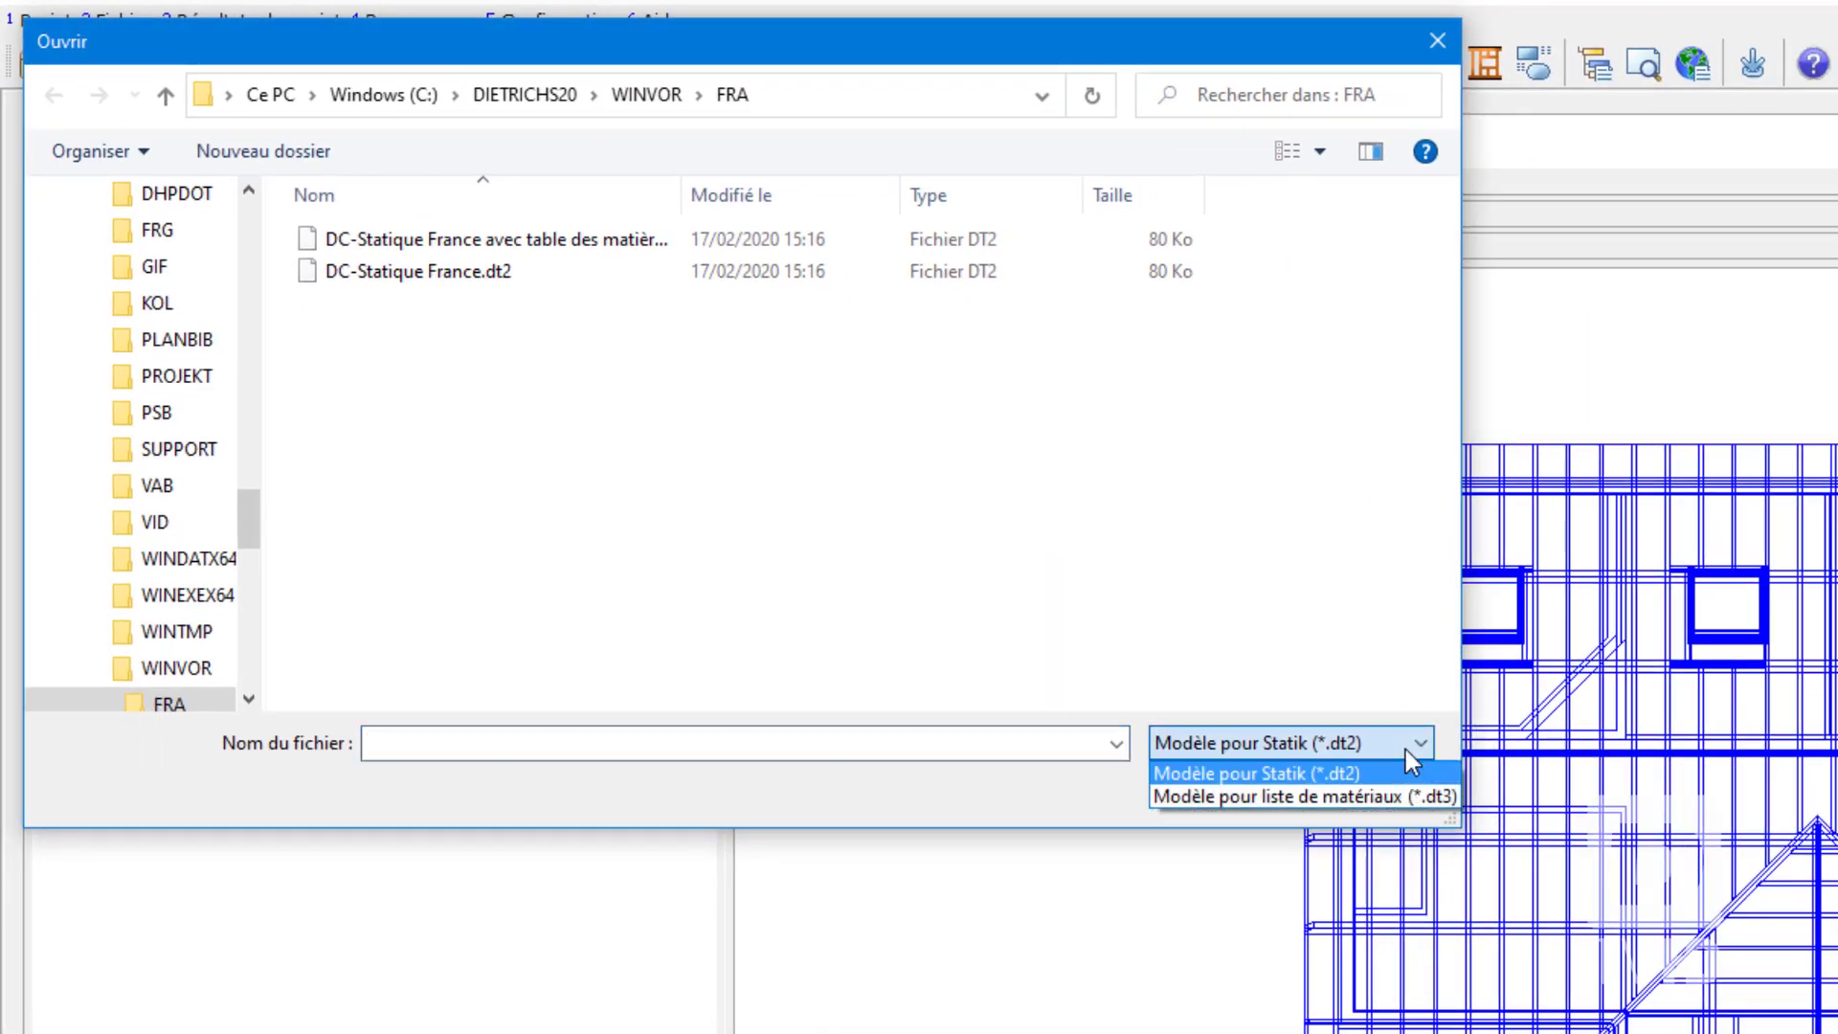
click(1341, 795)
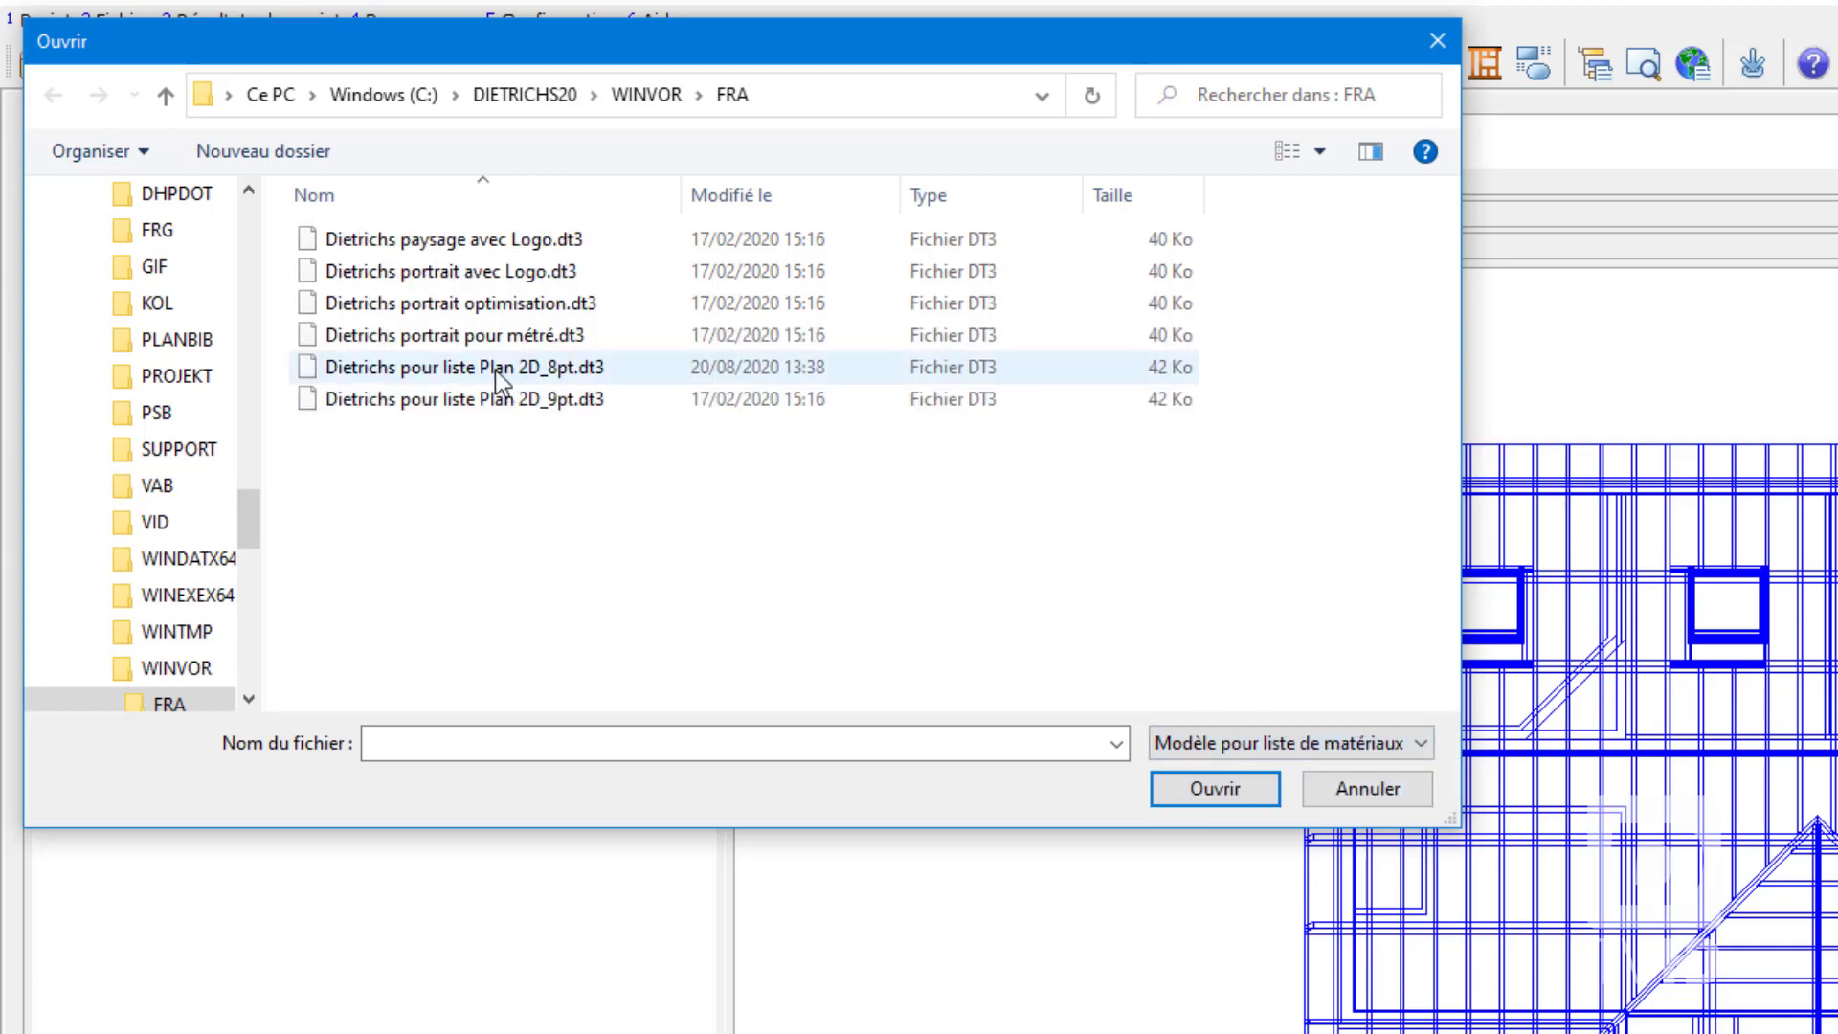
click(496, 369)
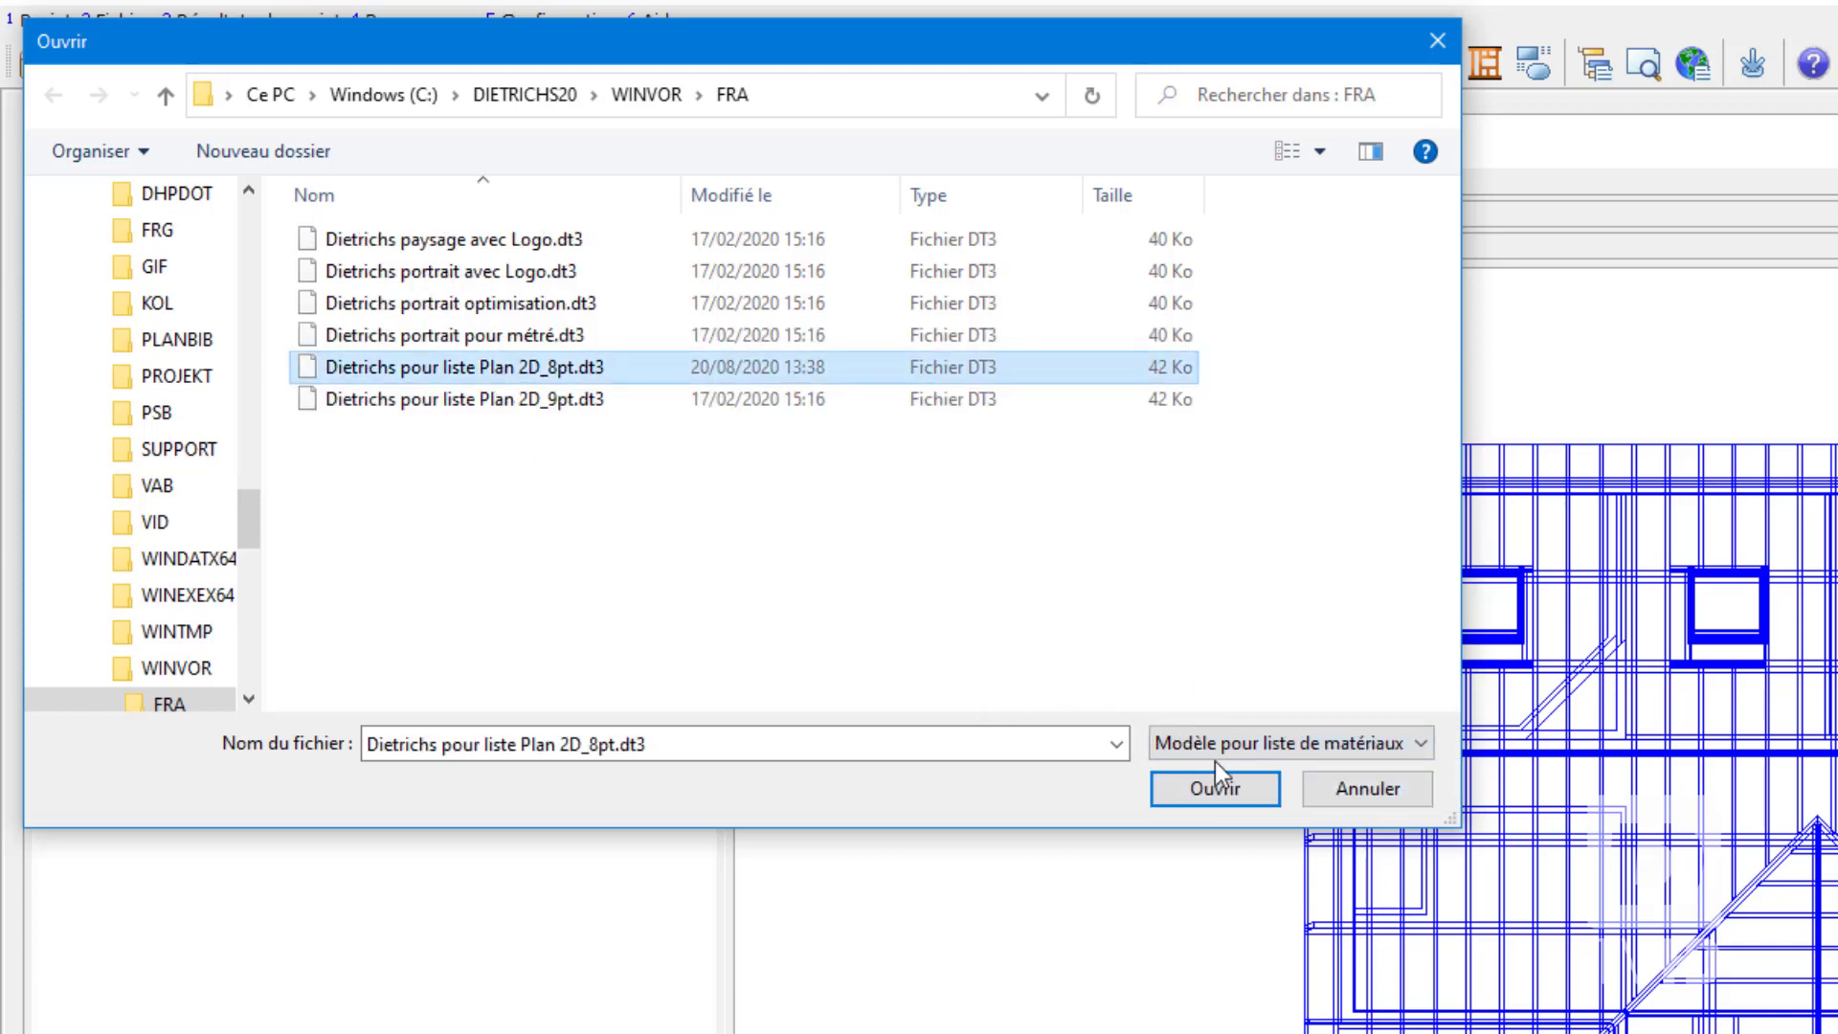
click(1222, 789)
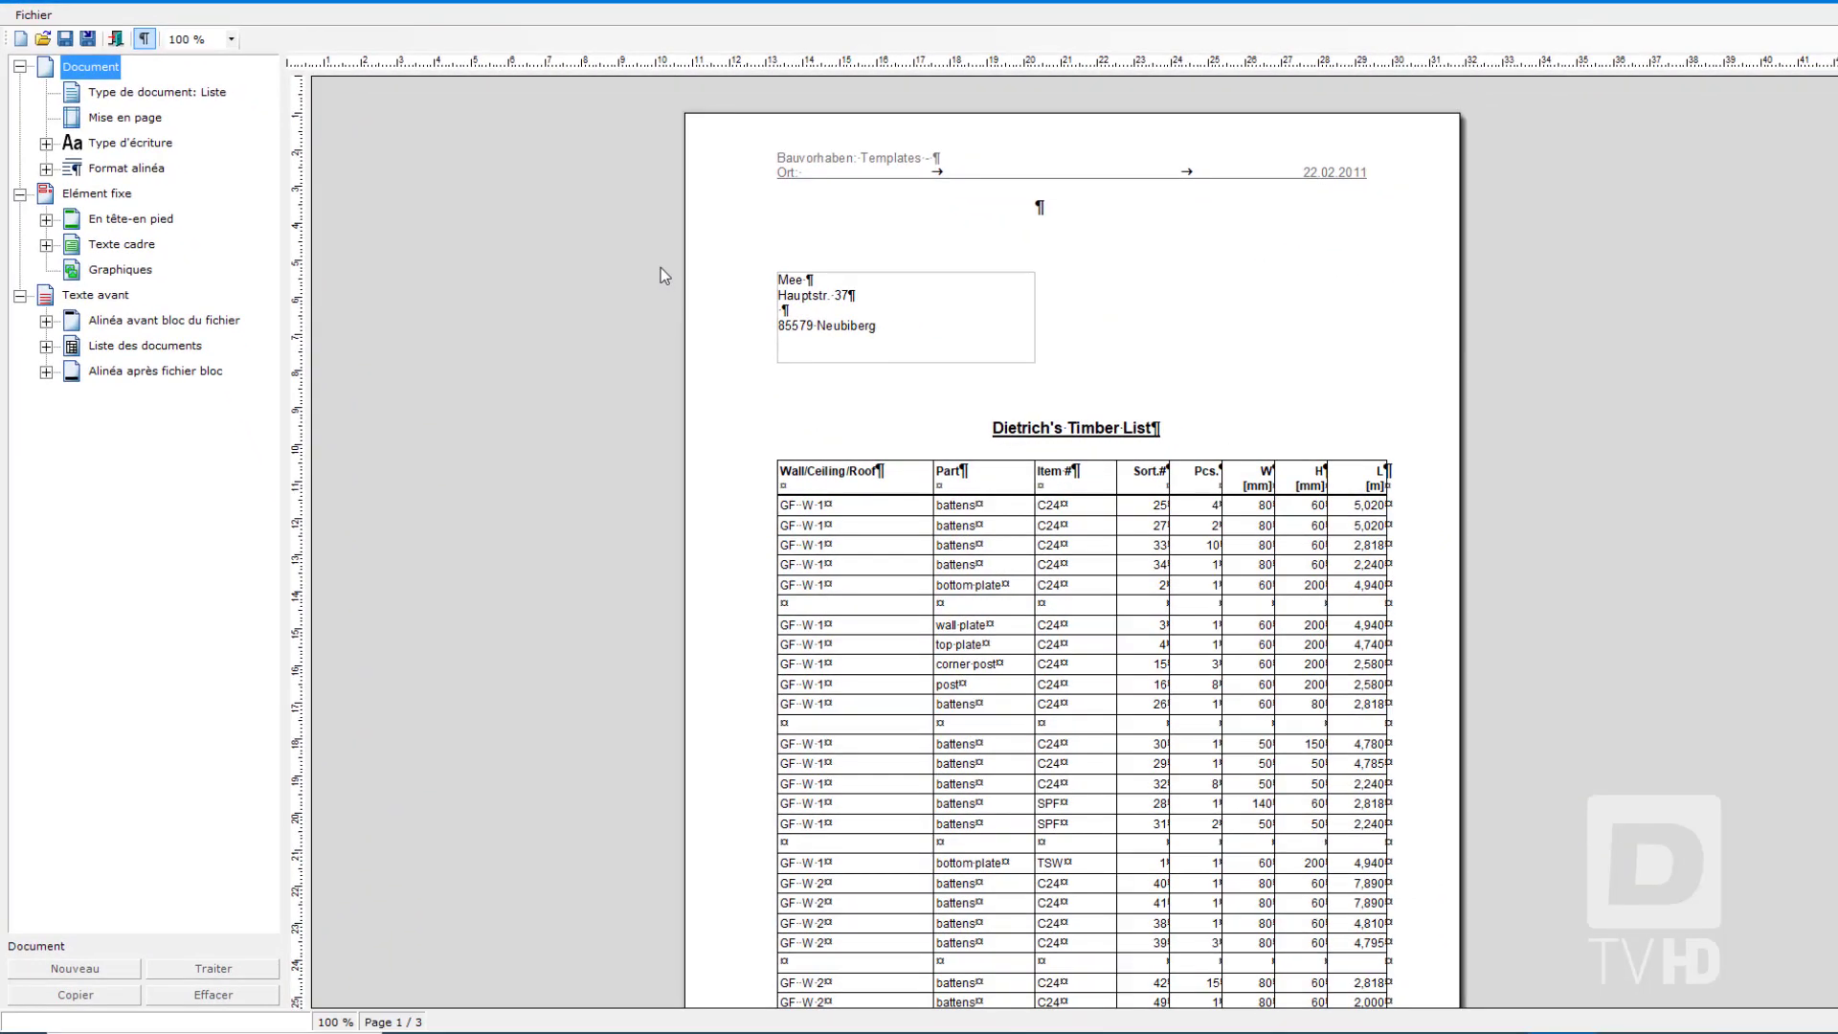
Step: Examine the template's timber list layout and its defined writing styles, including Arial 8 pt - fett and Arial 8pt
scroll(958, 402, down, 3)
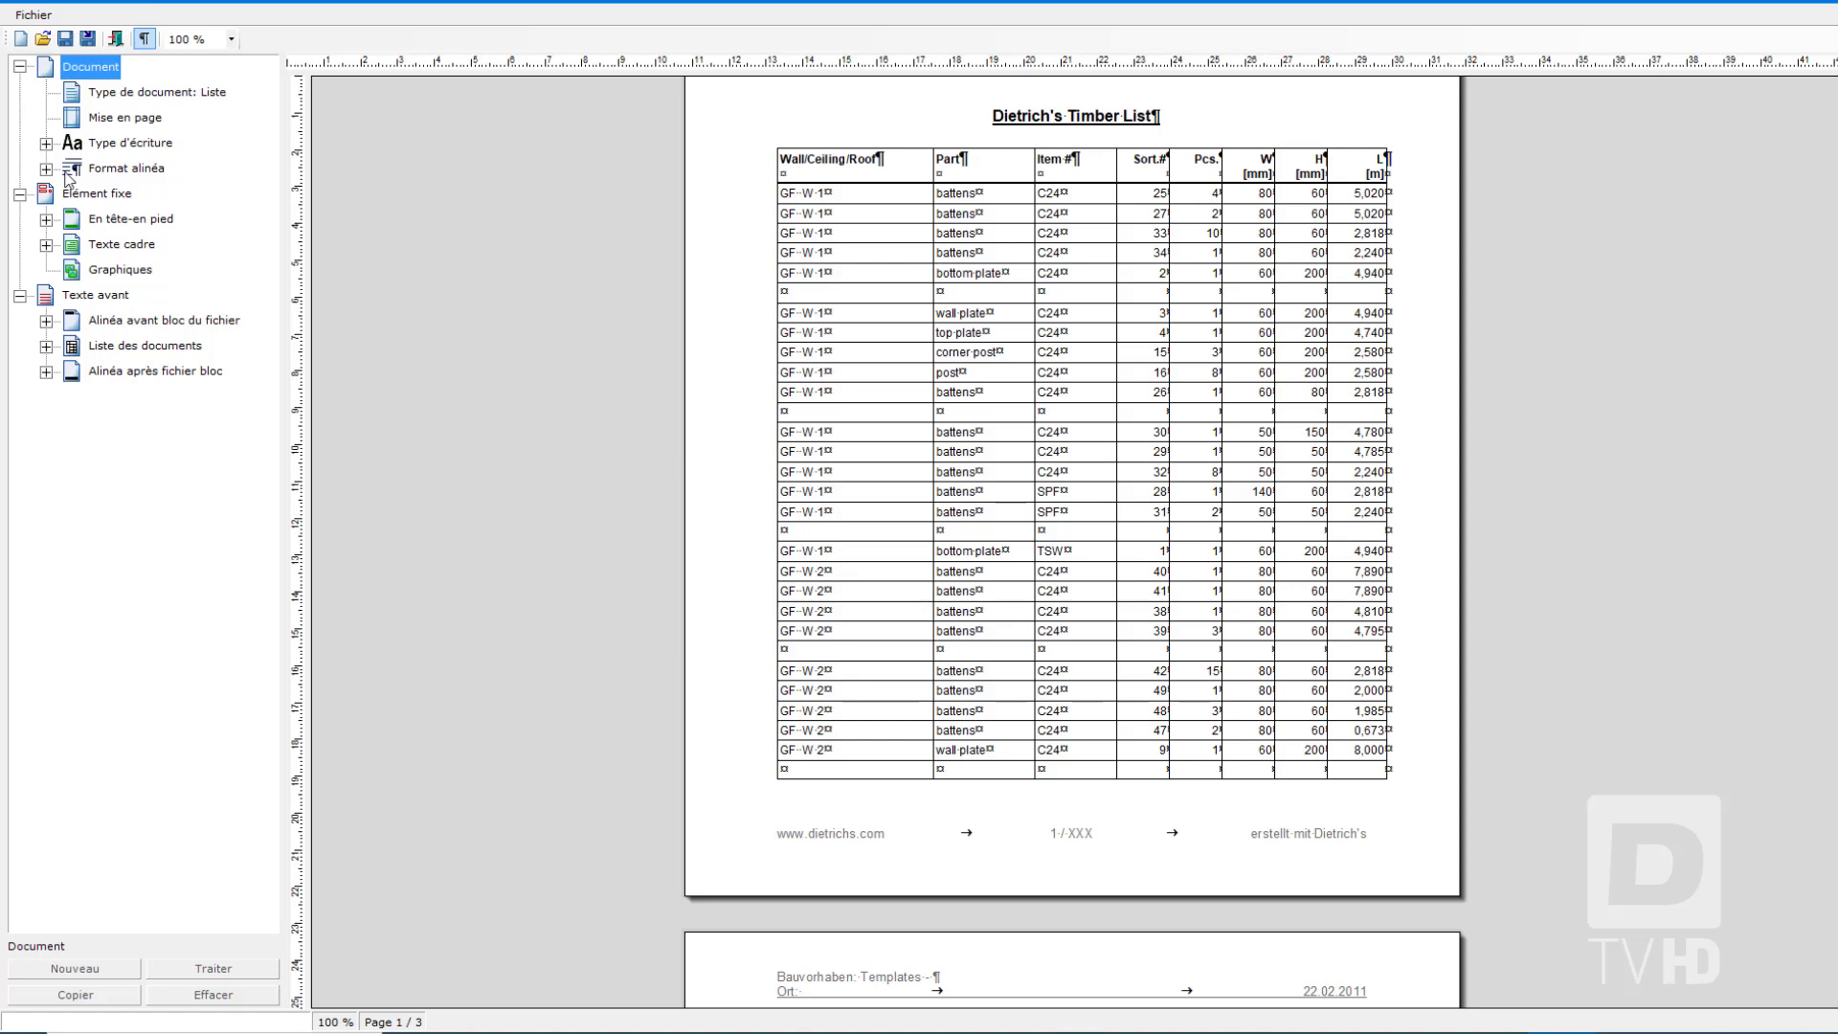
click(46, 144)
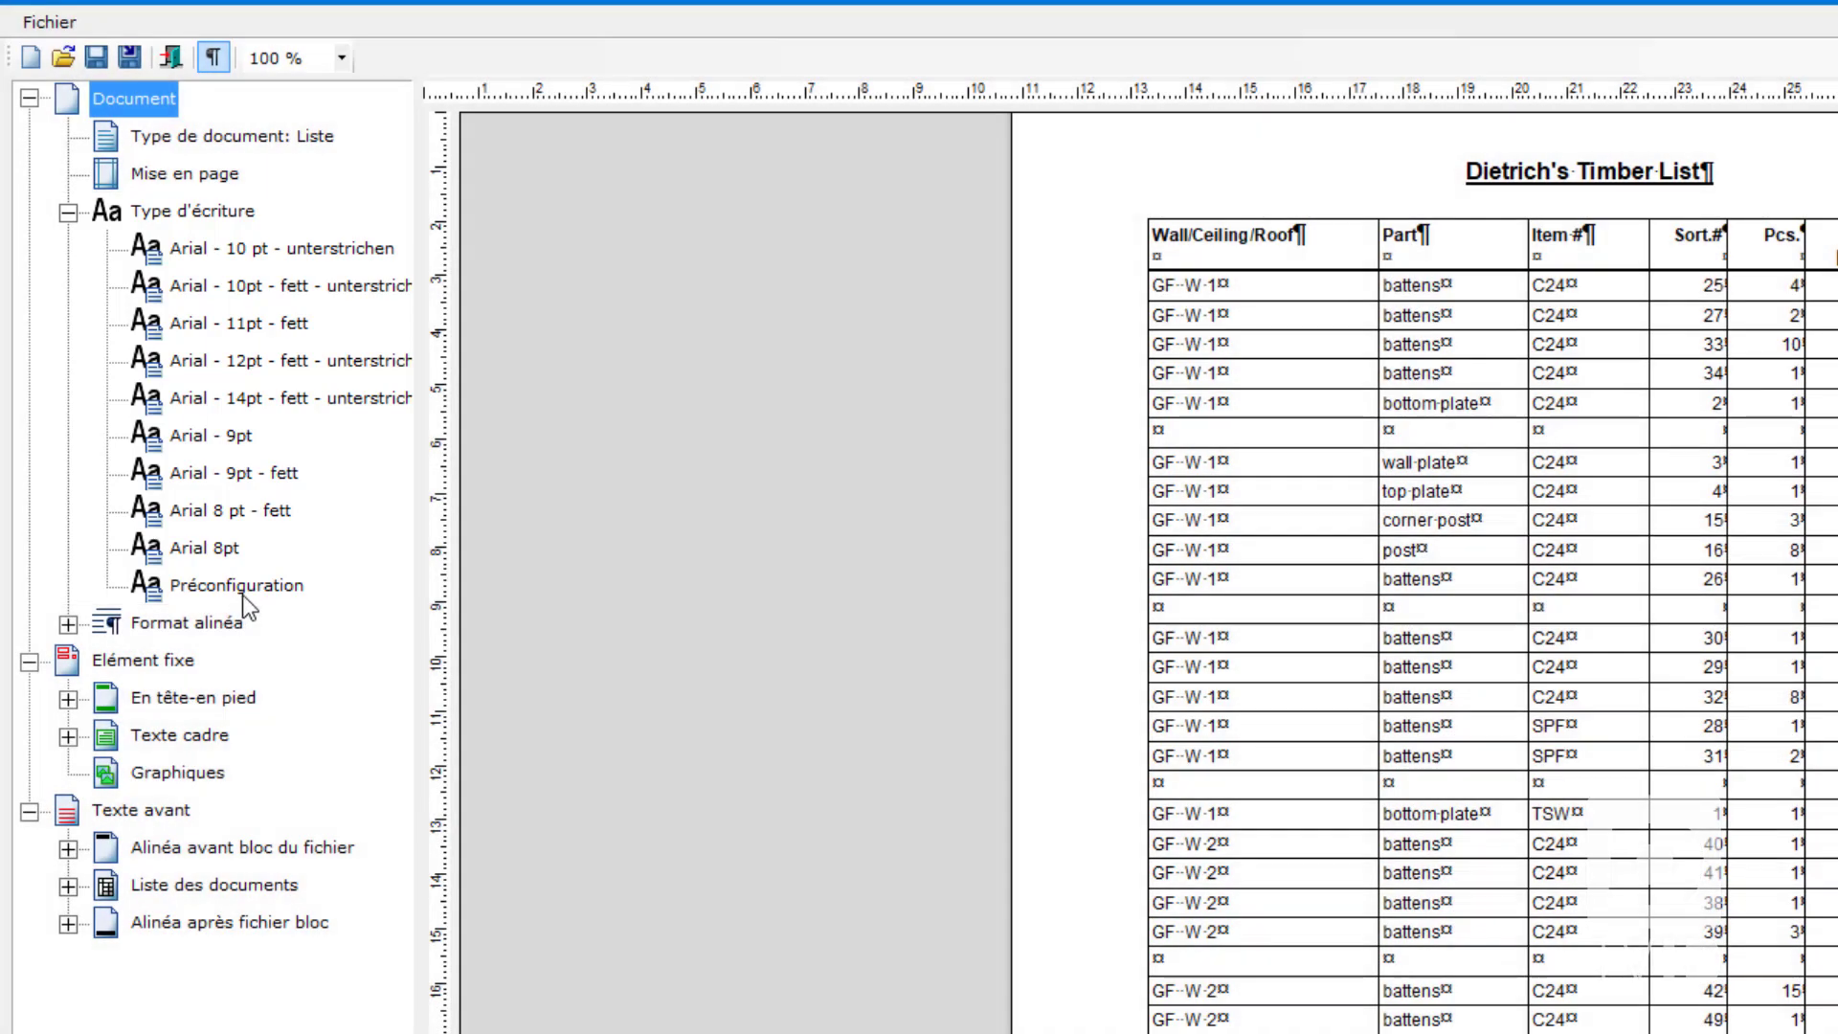
click(215, 509)
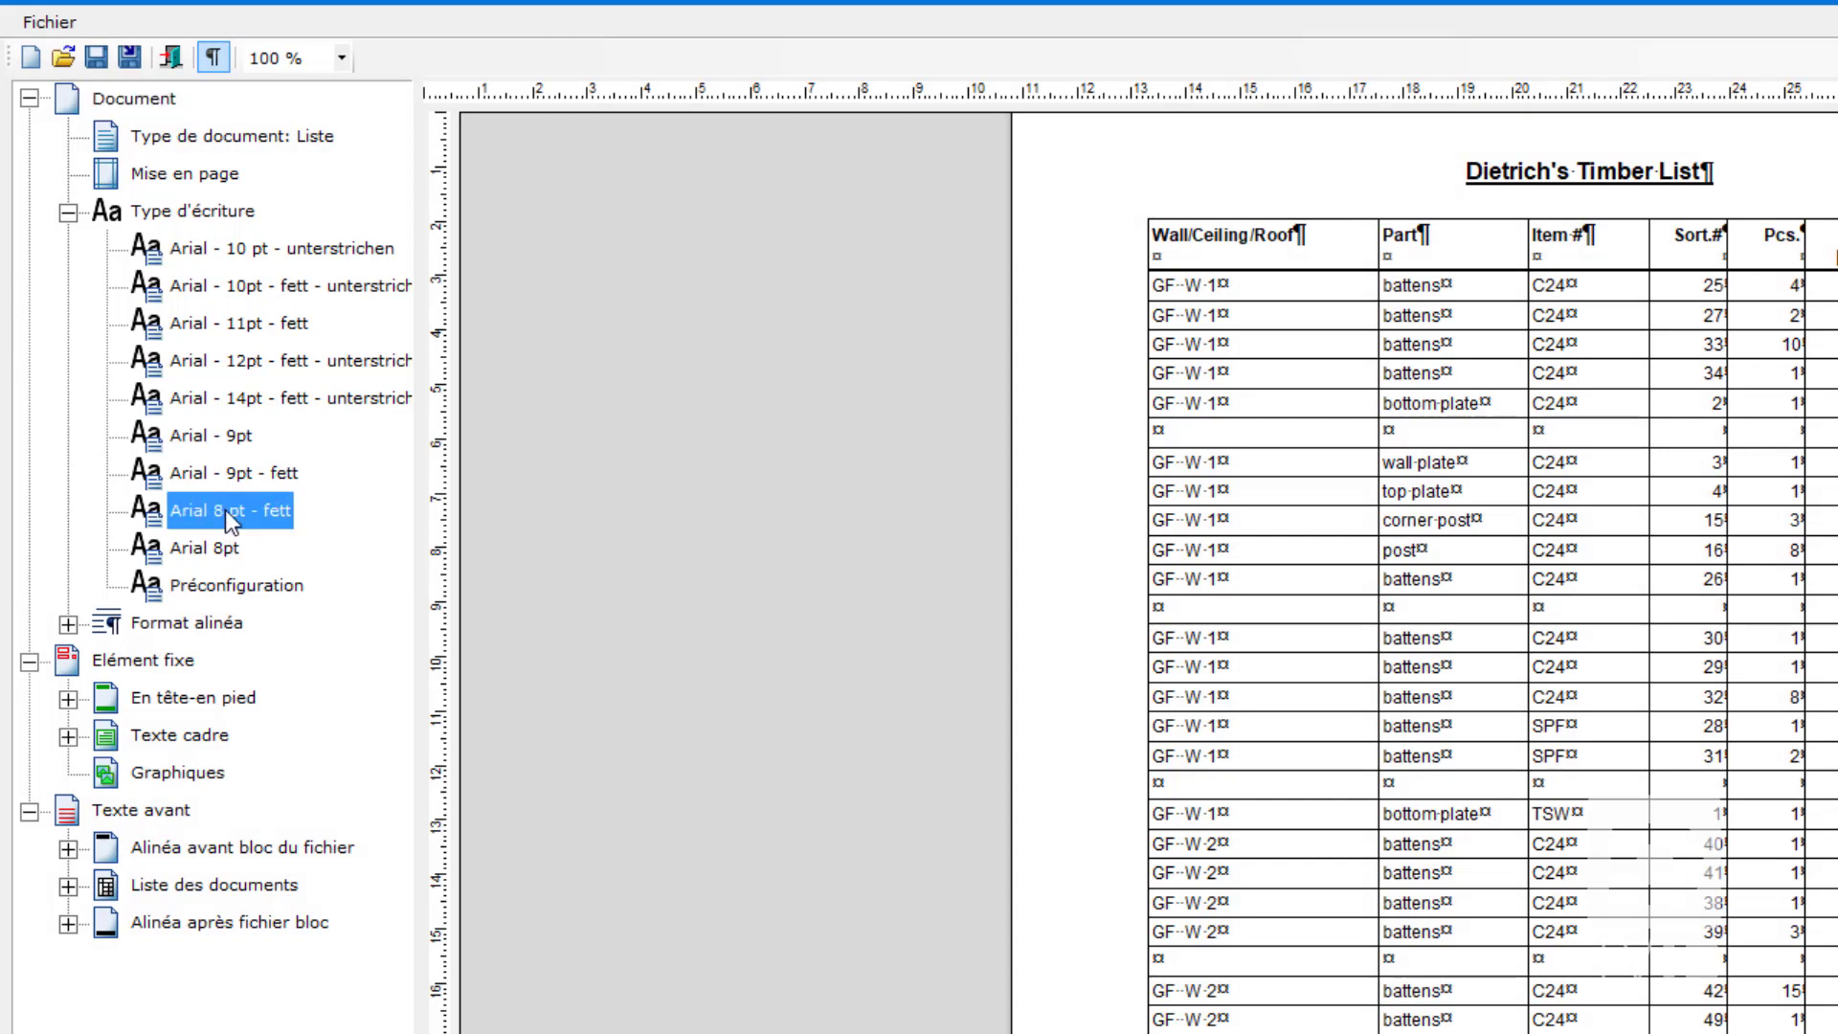
click(221, 547)
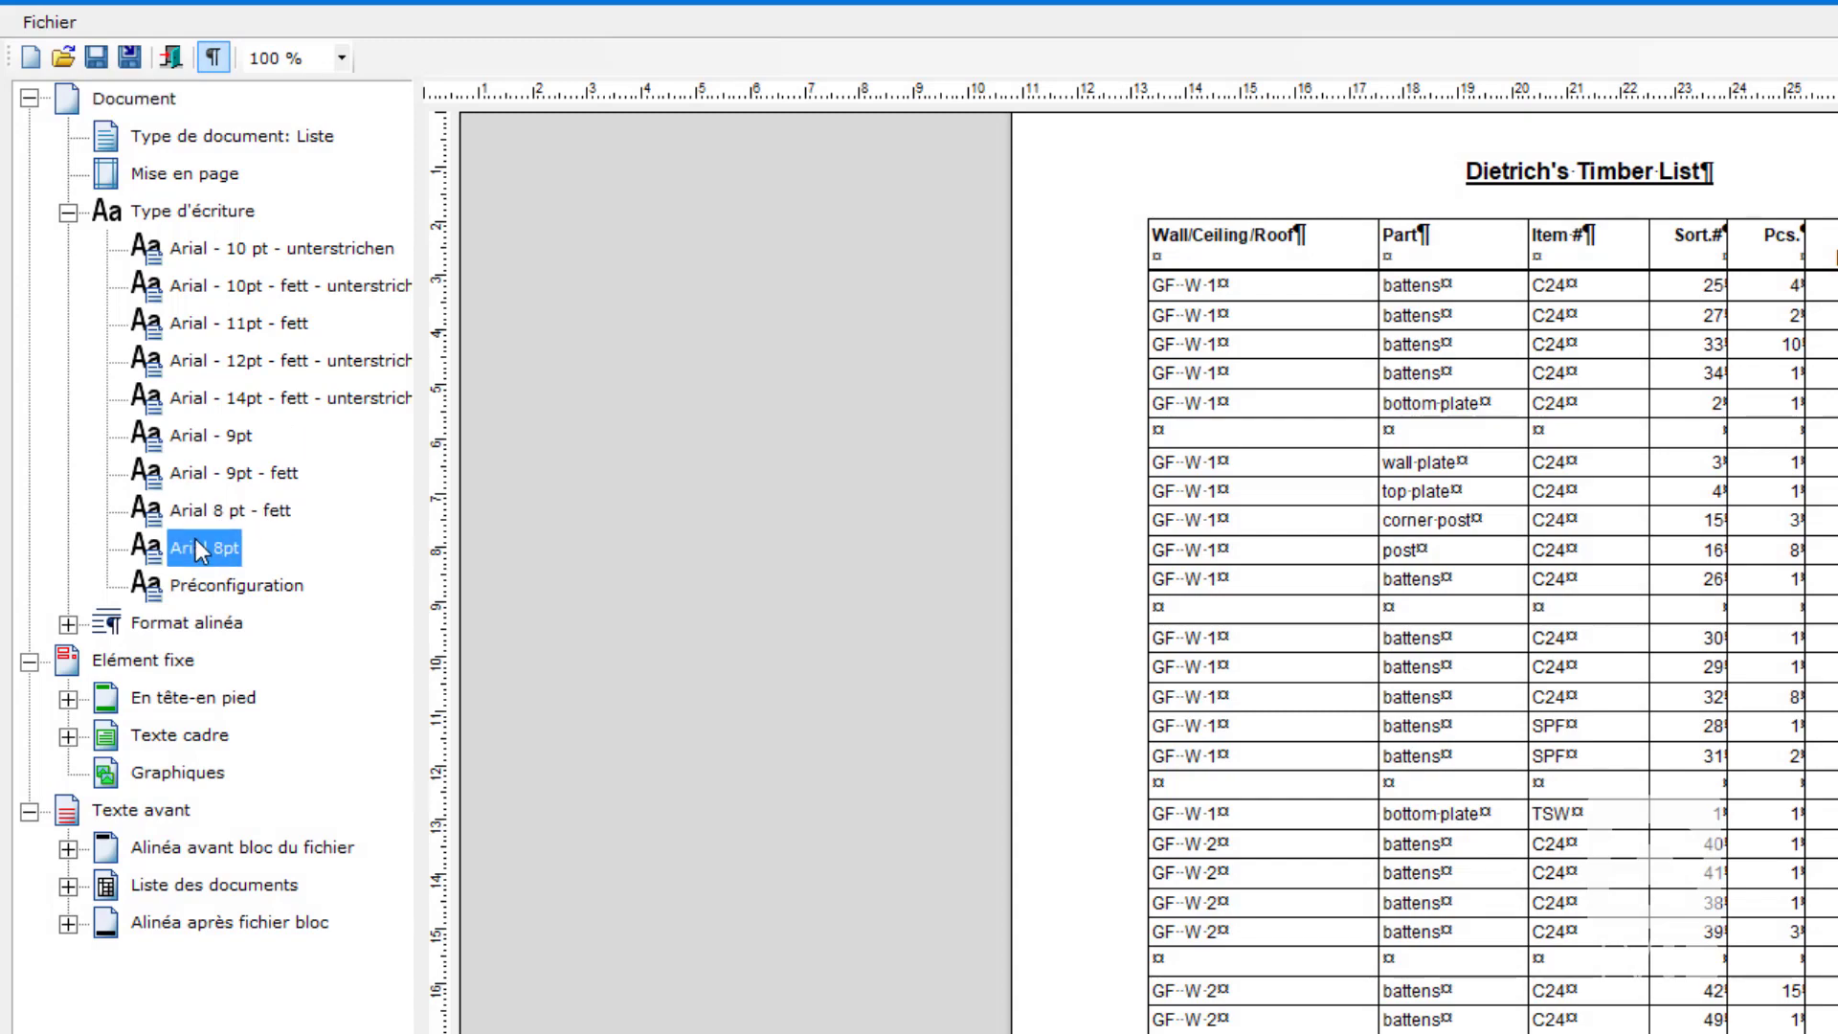
Step: Open the Arial 8pt font definition, toggle its Gras option on and off, and close the definition
double_click(204, 547)
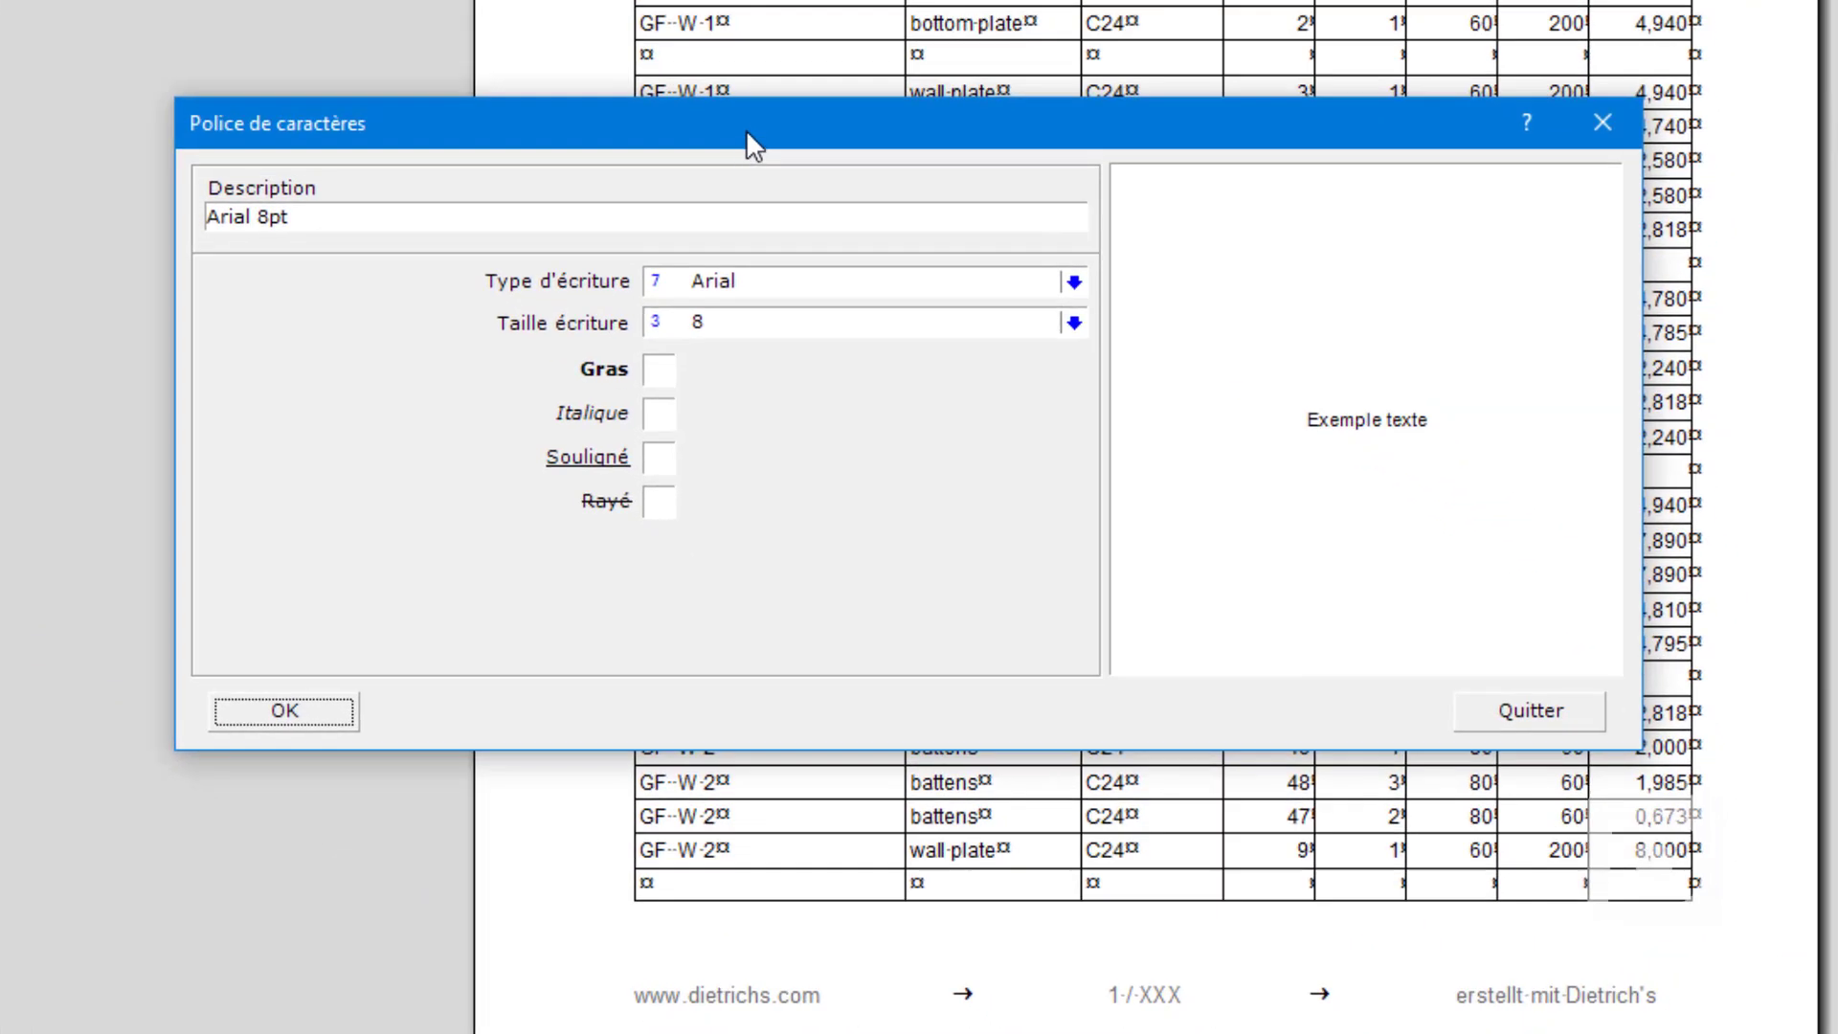
drag(745, 130, 778, 79)
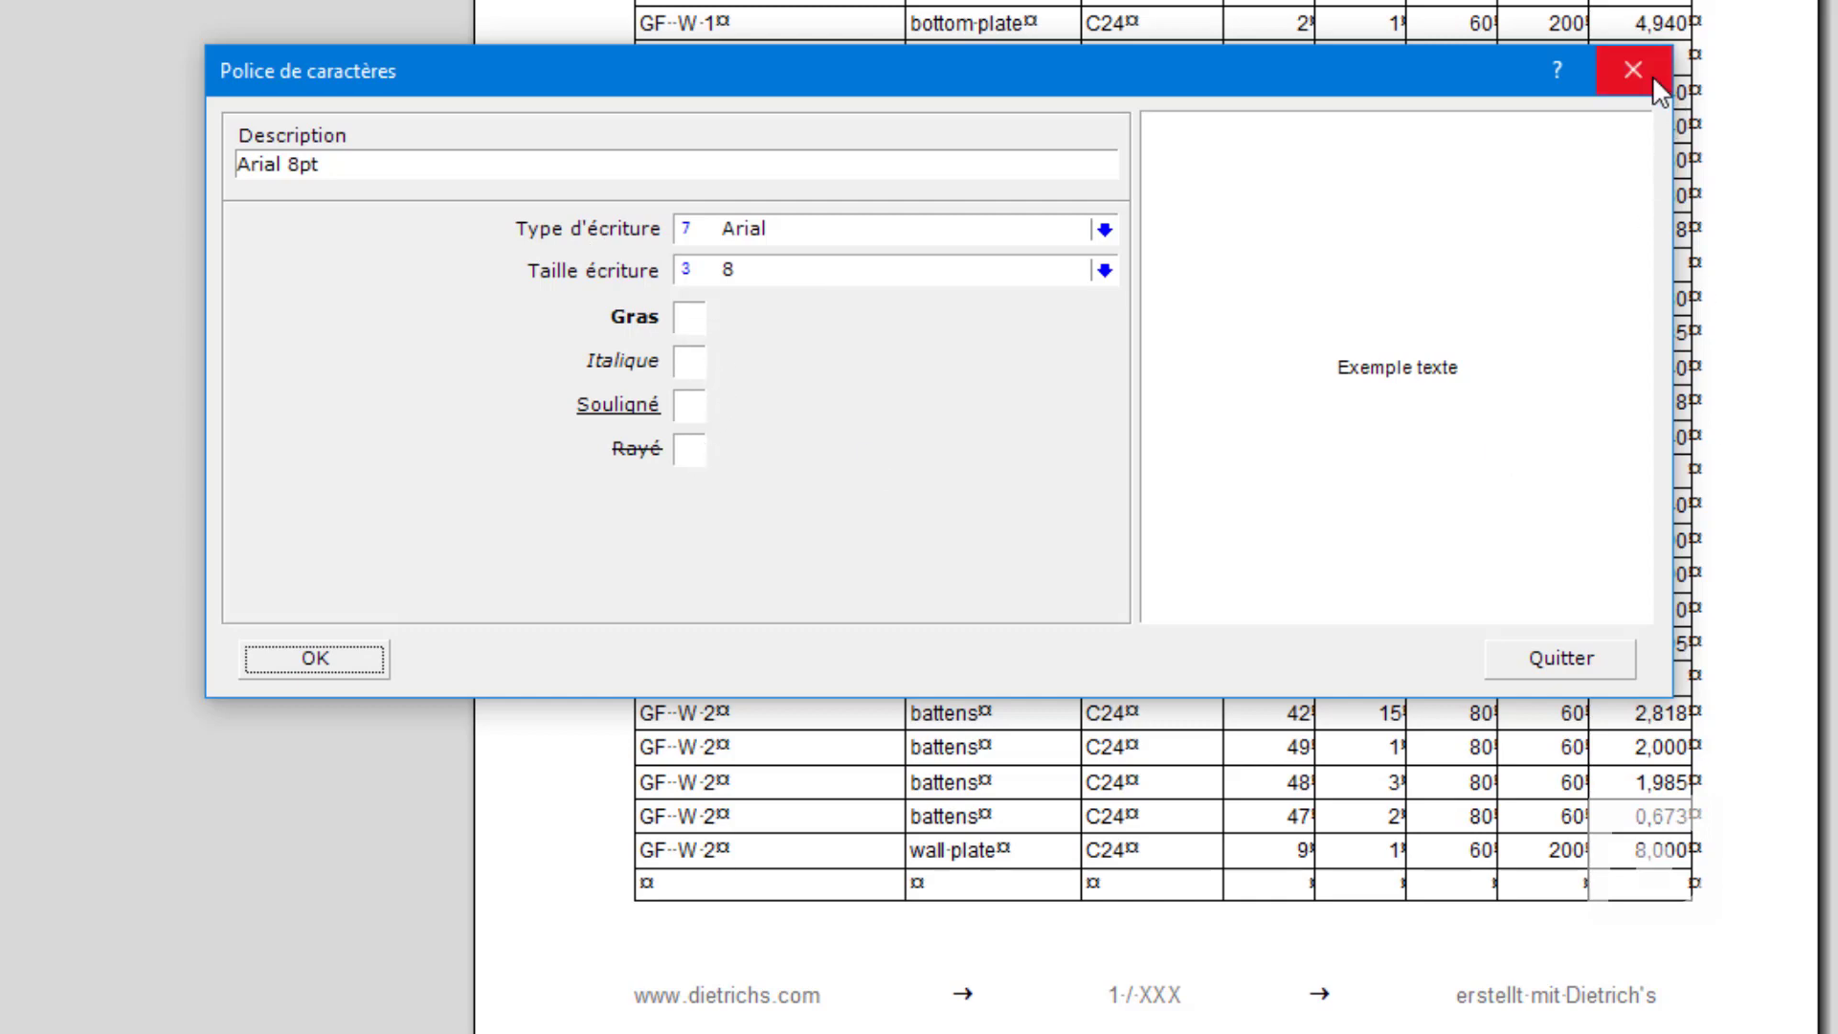
click(690, 321)
click(690, 320)
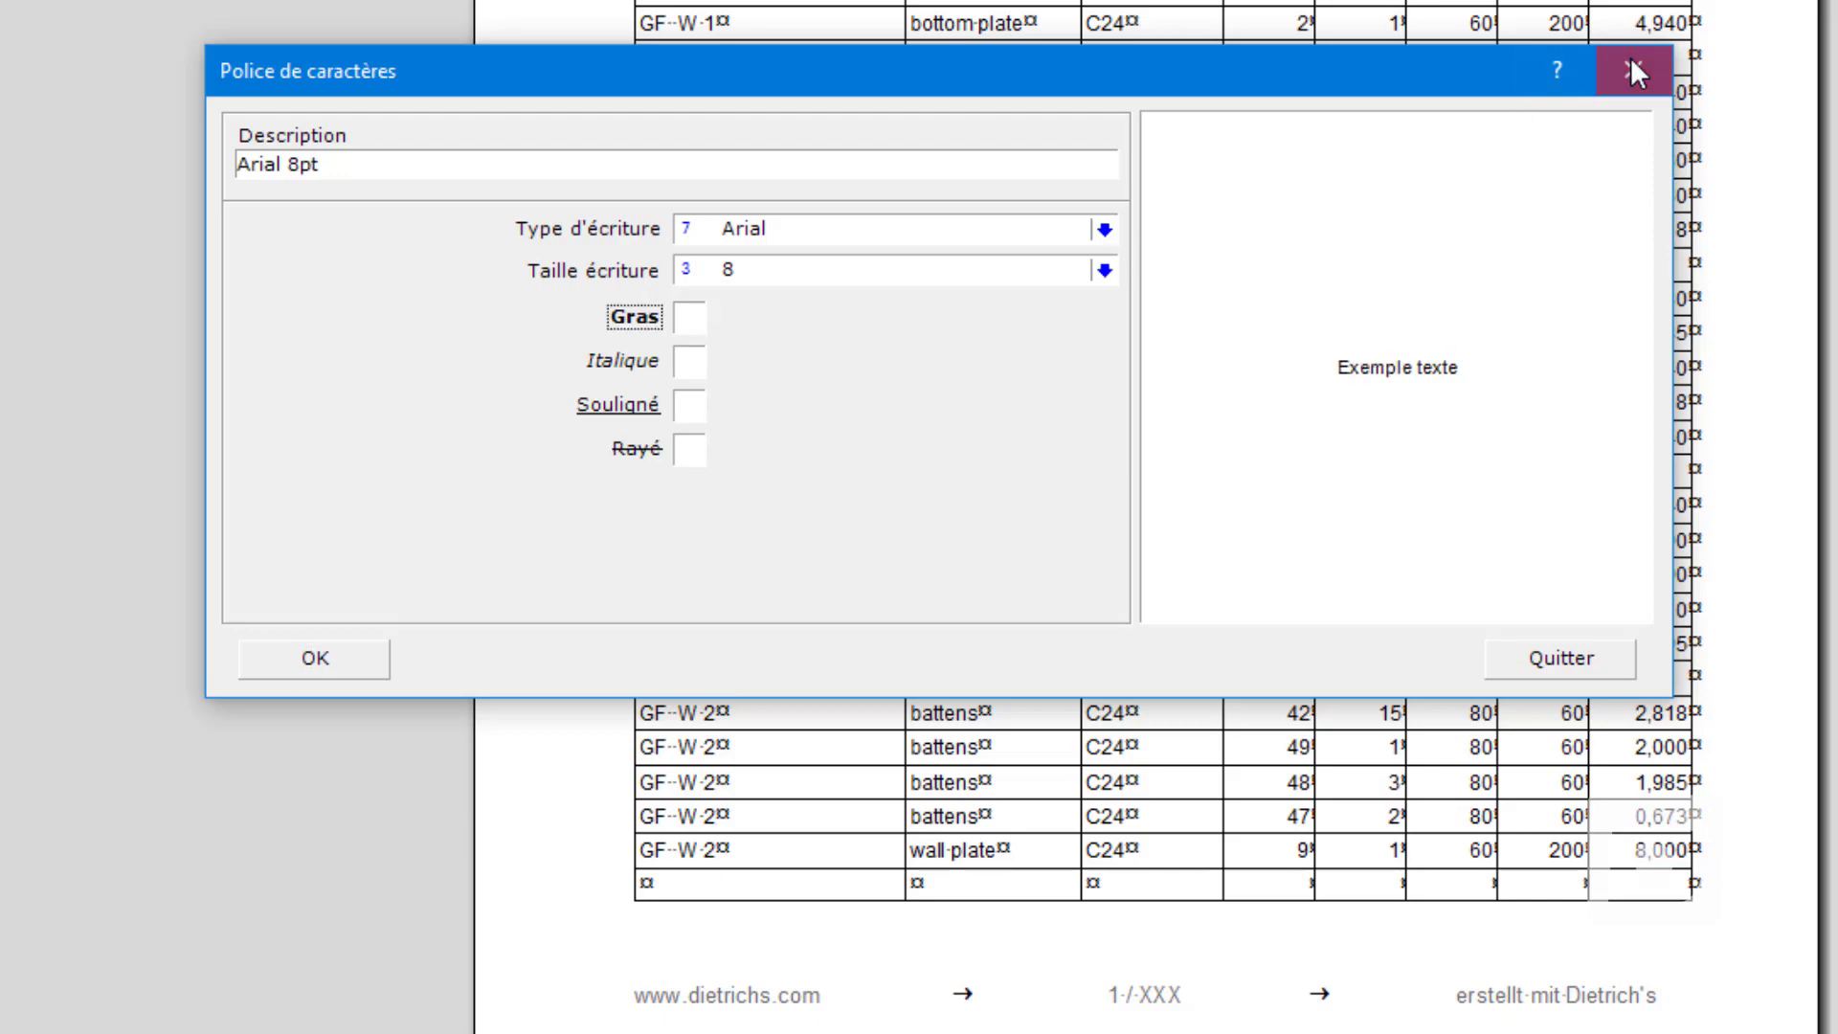
click(1635, 71)
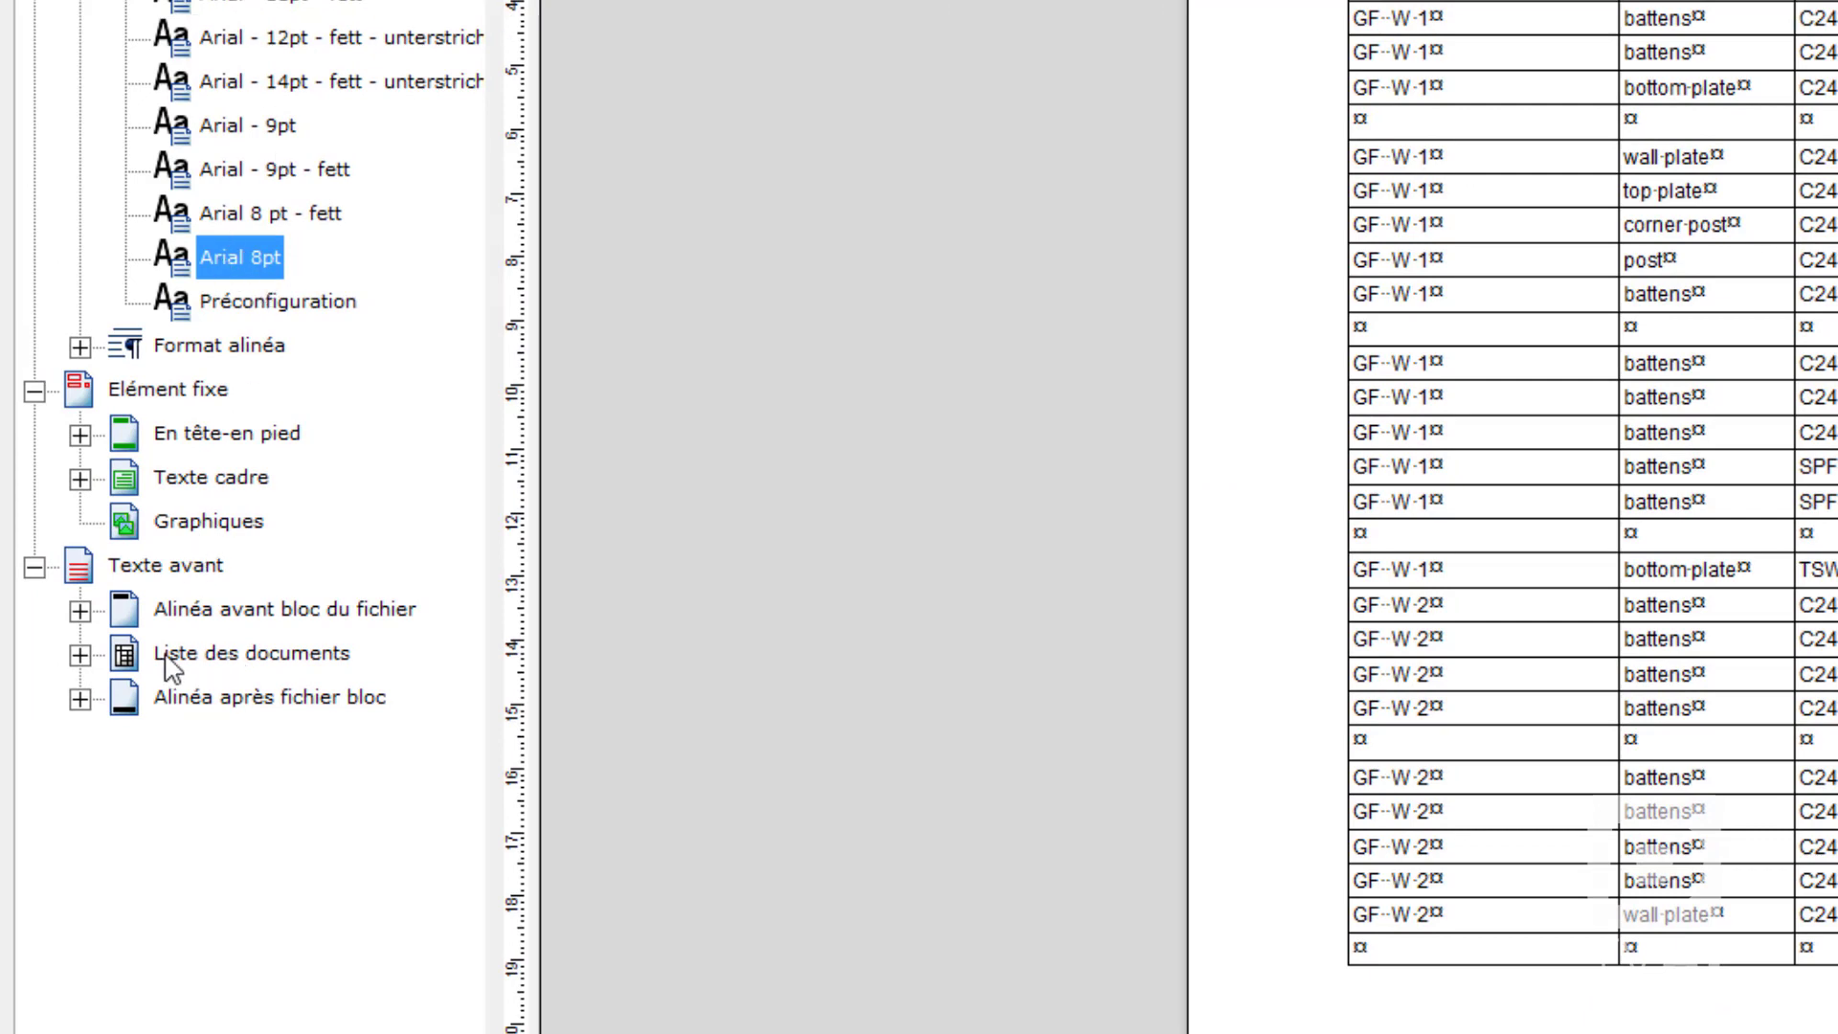
Step: Examine the Tableau format under Liste des documents for its fonts, frame lines and text distances, and close it
click(80, 655)
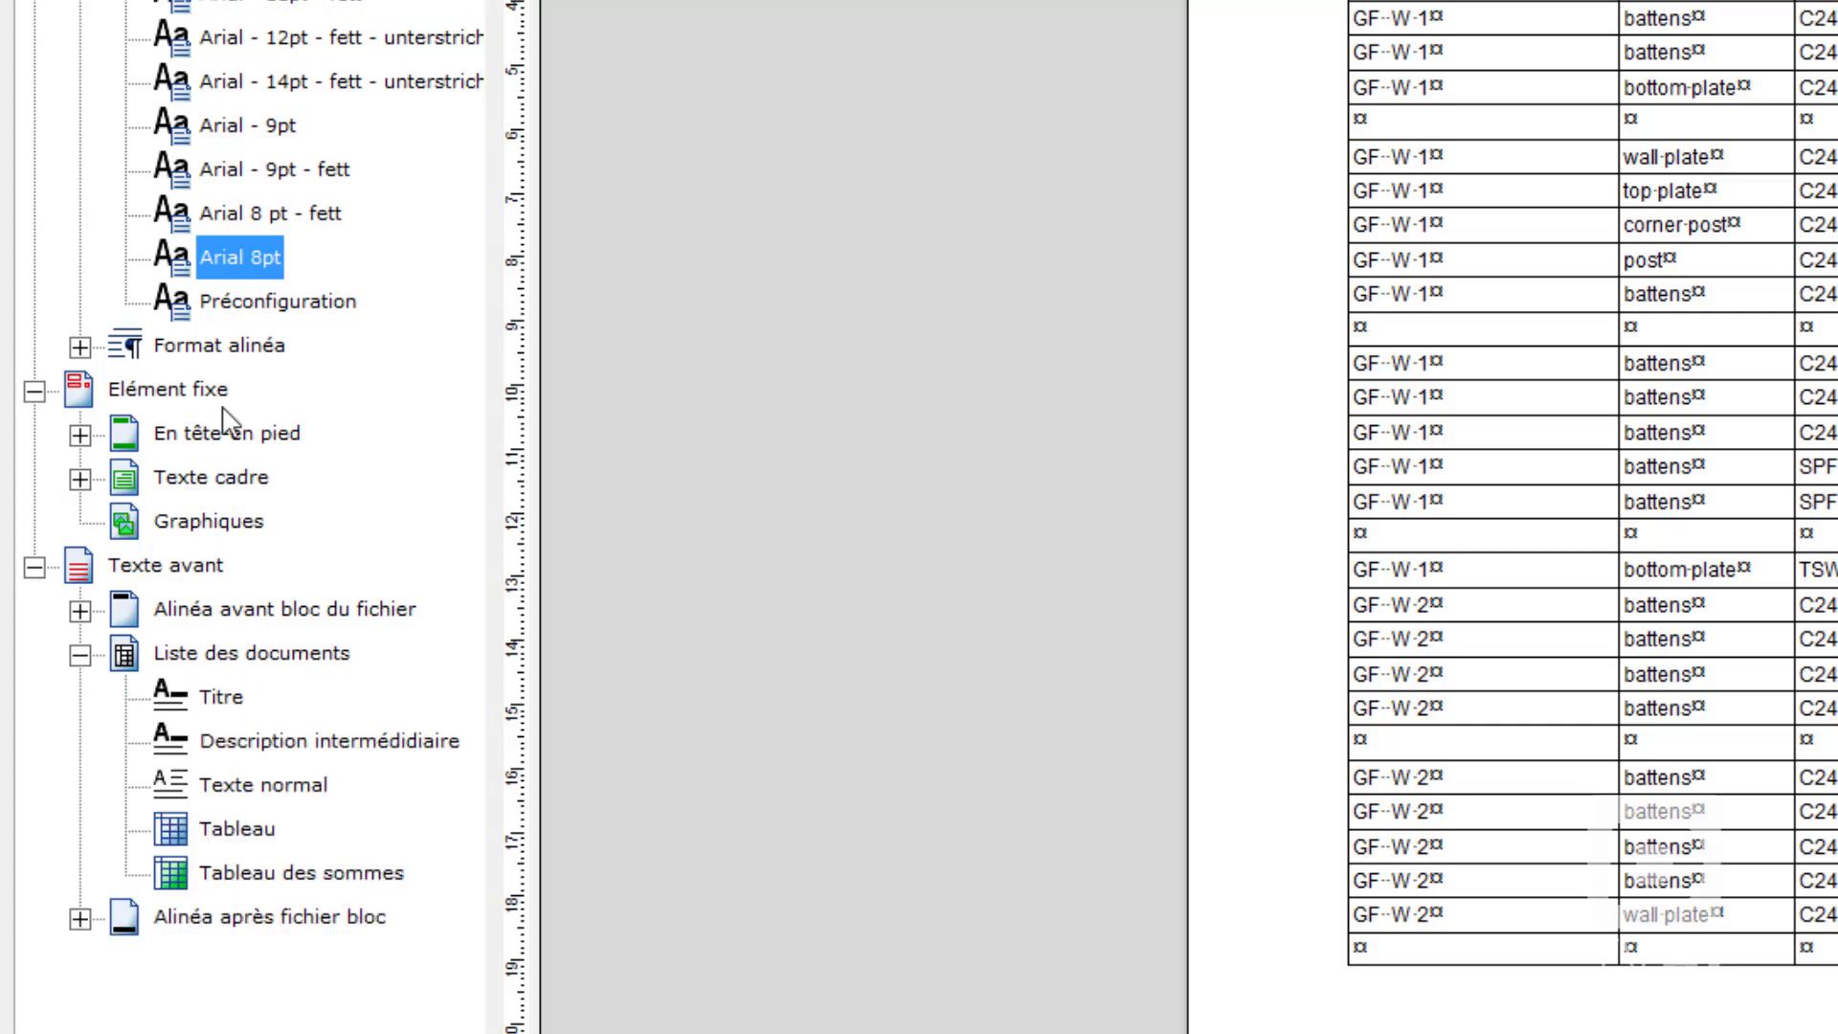
scroll(342, 622, right, 1)
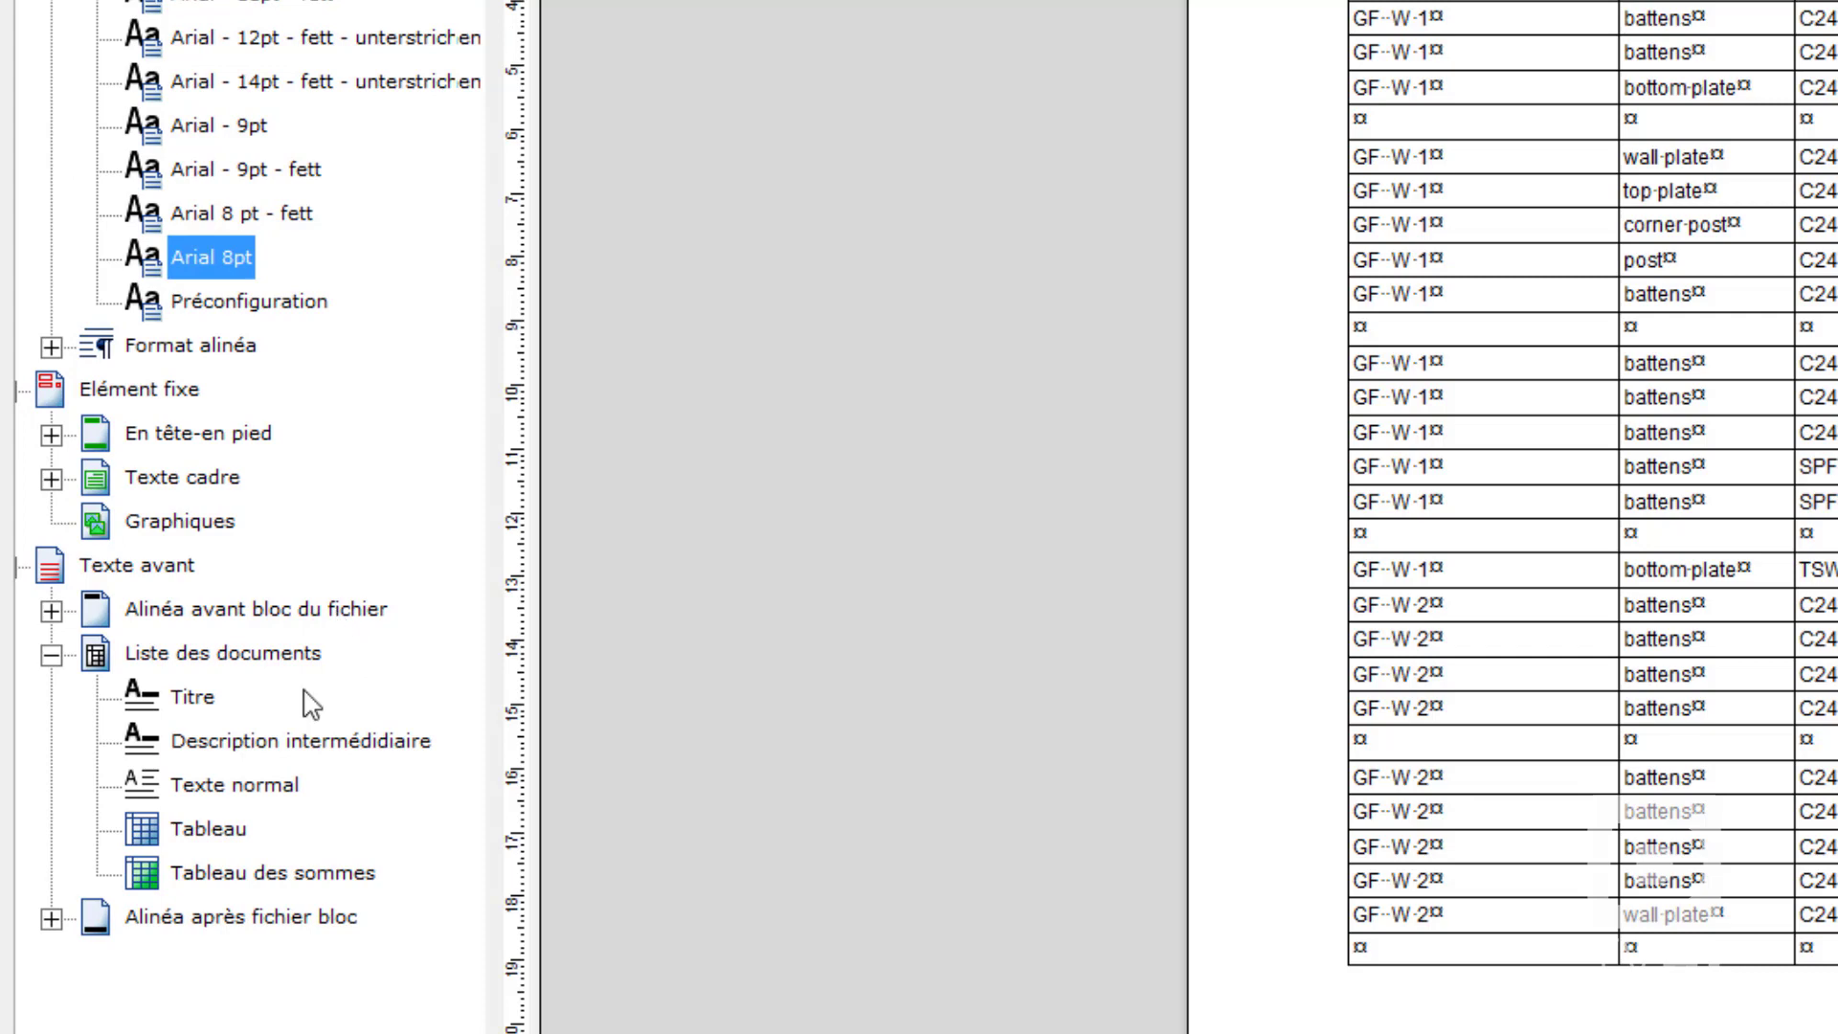
click(220, 831)
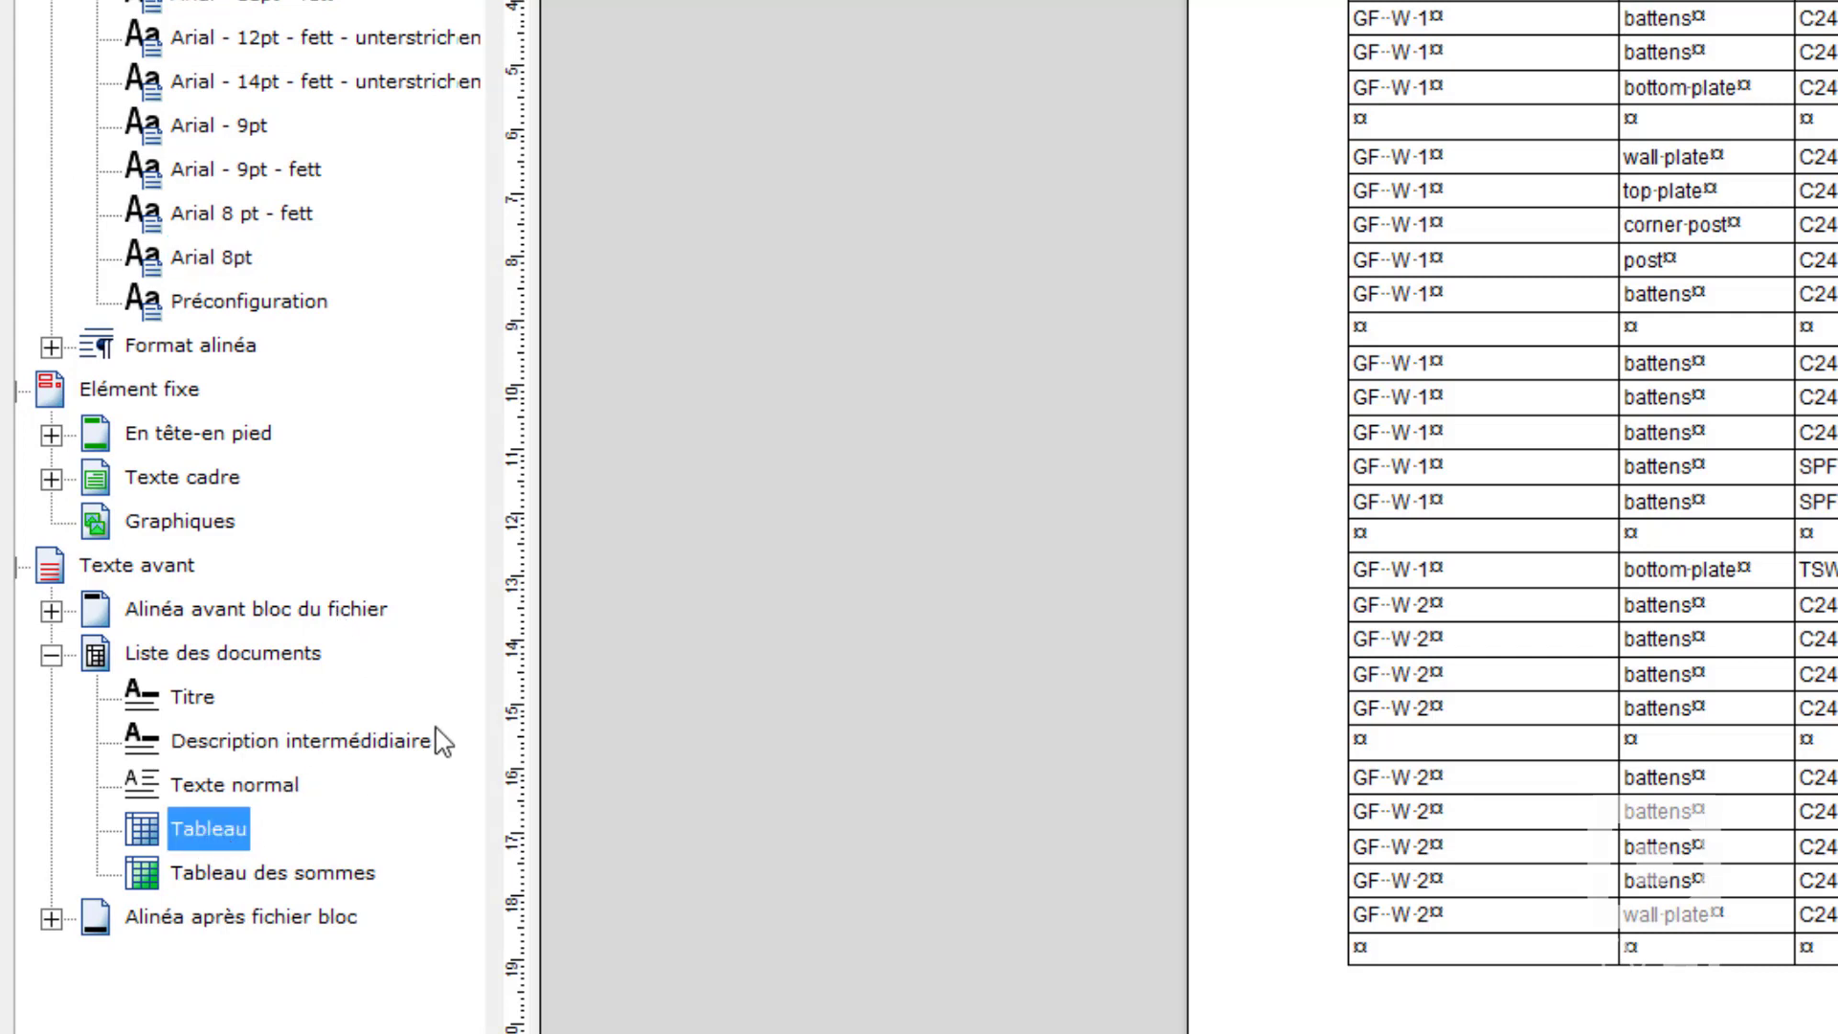
double_click(203, 832)
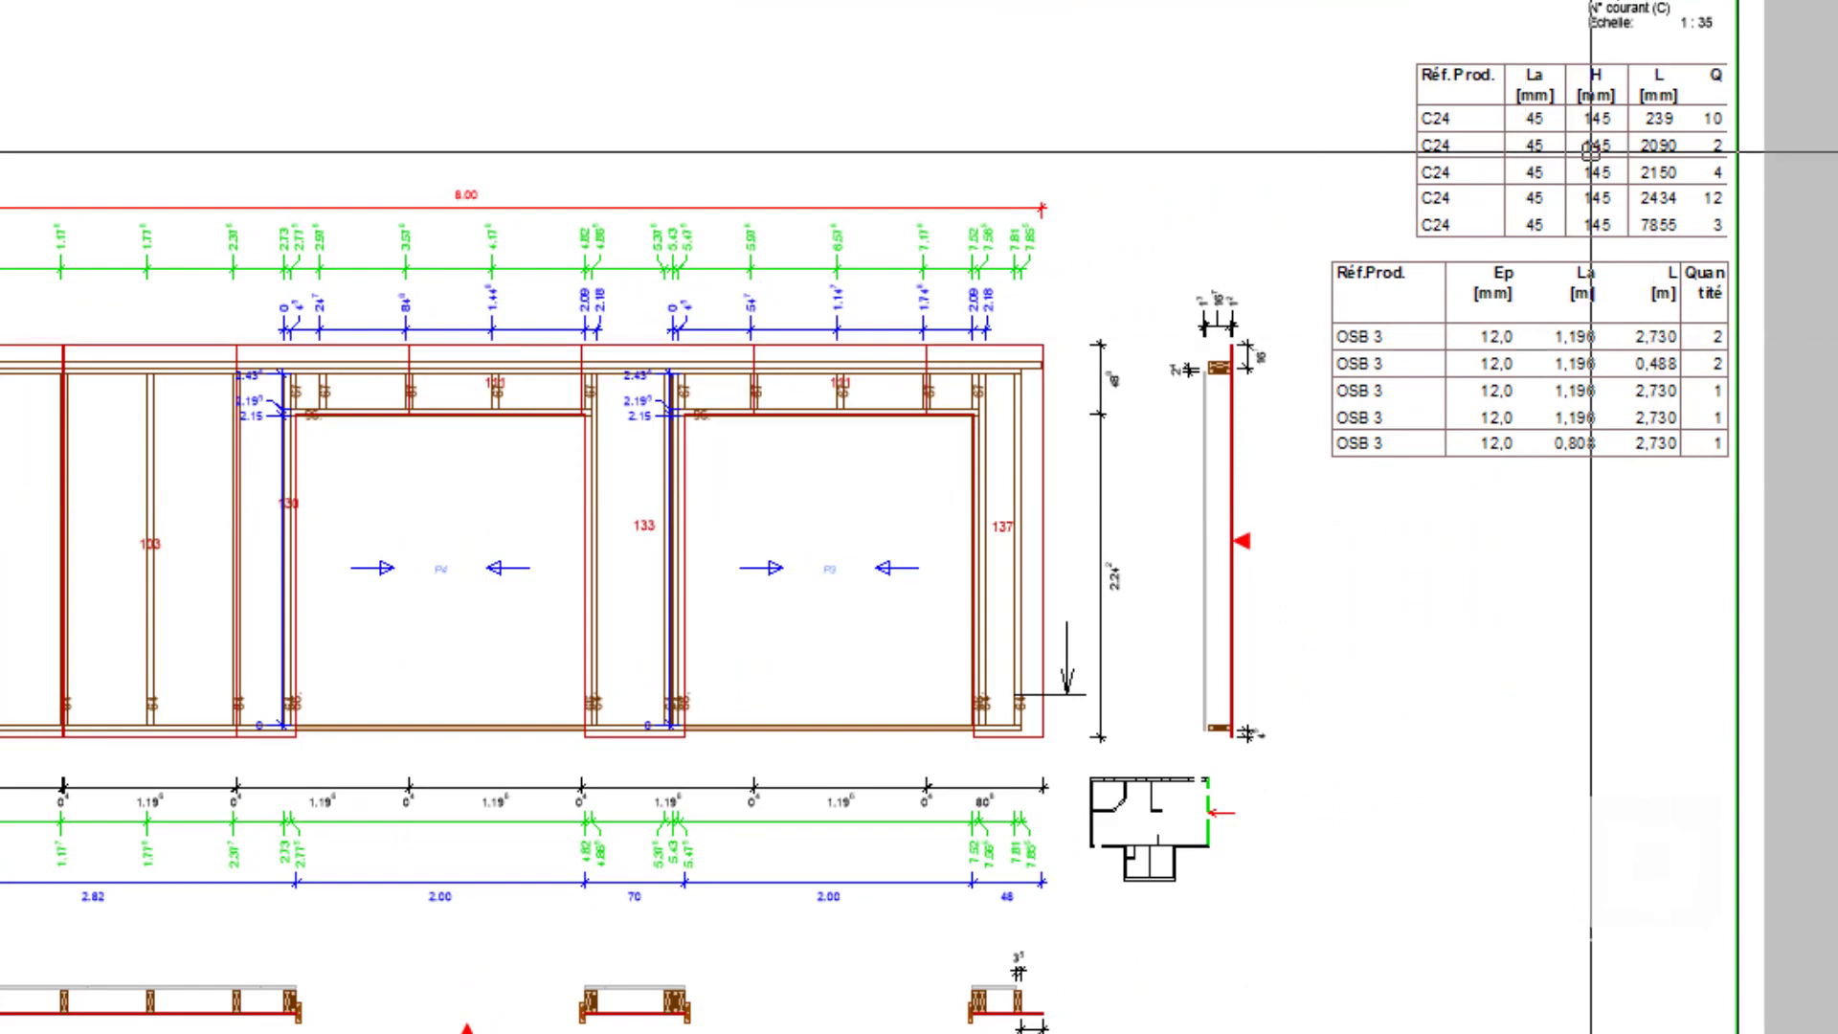
click(1406, 60)
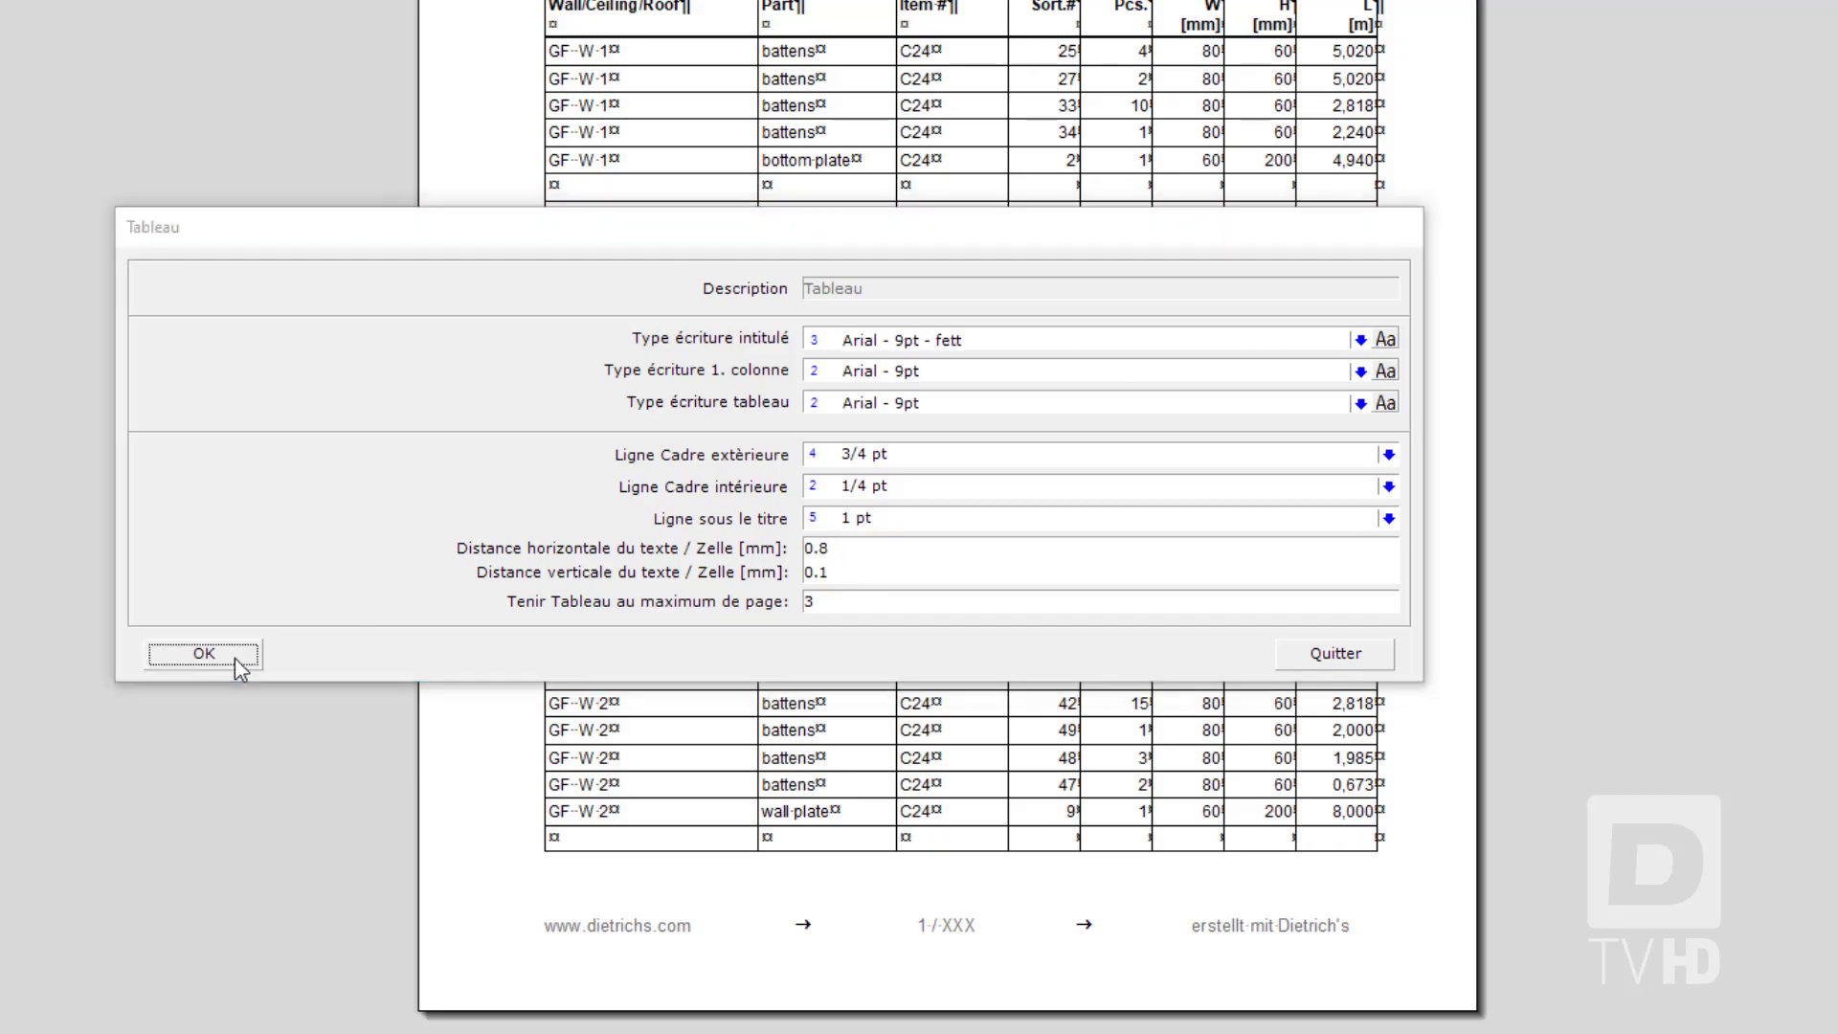
click(204, 655)
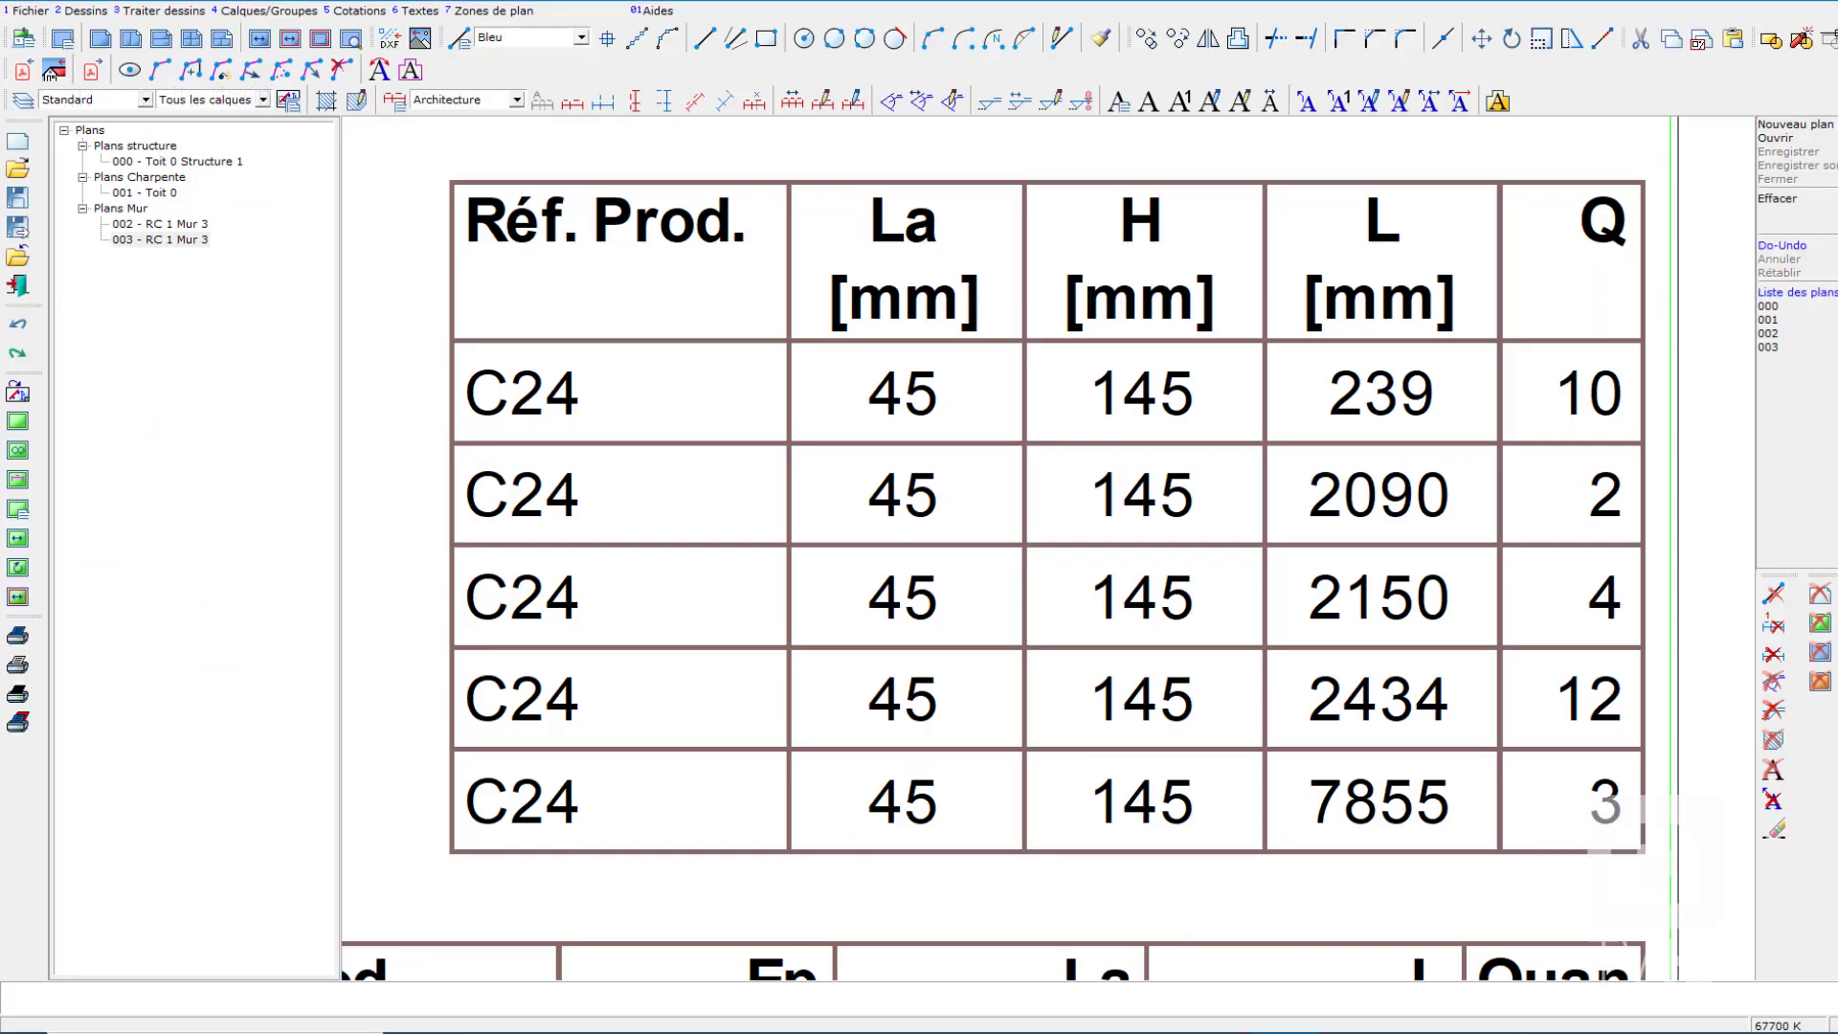
Step: View the timber lists on plans 001 - Toit 0 and 000 - Toit 0 Structure 1
click(162, 196)
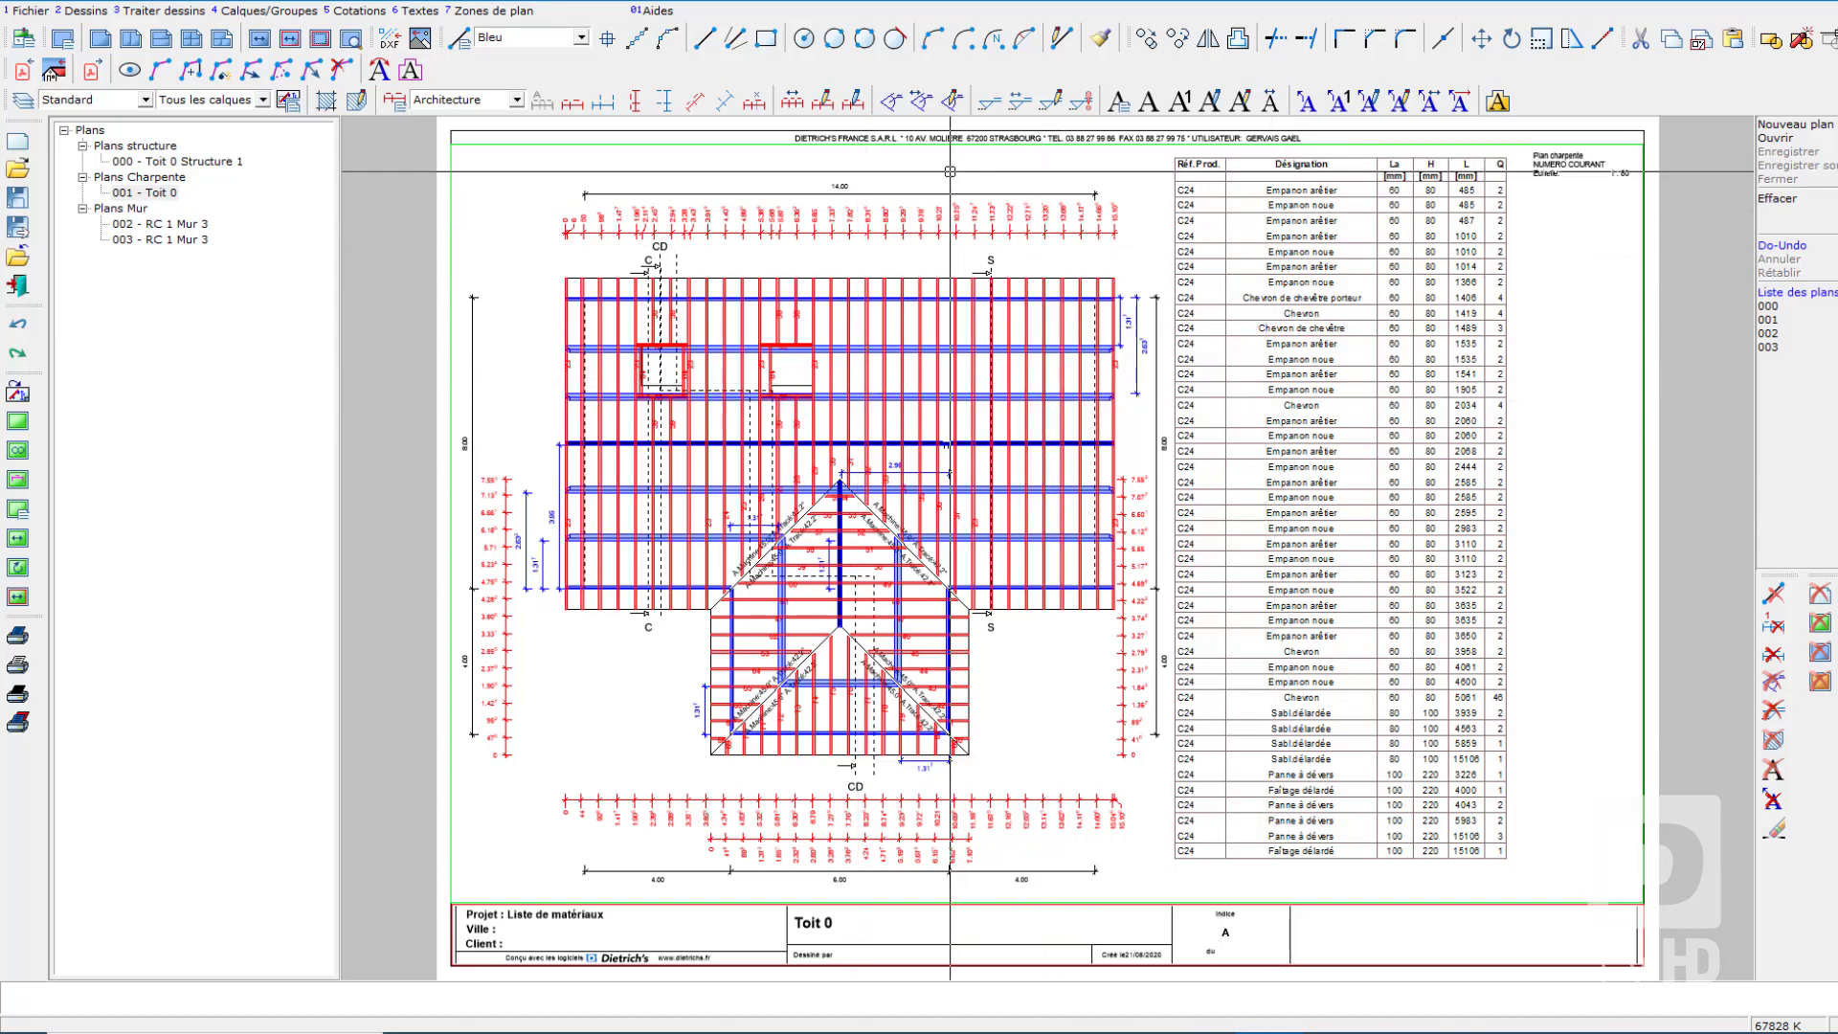
click(212, 165)
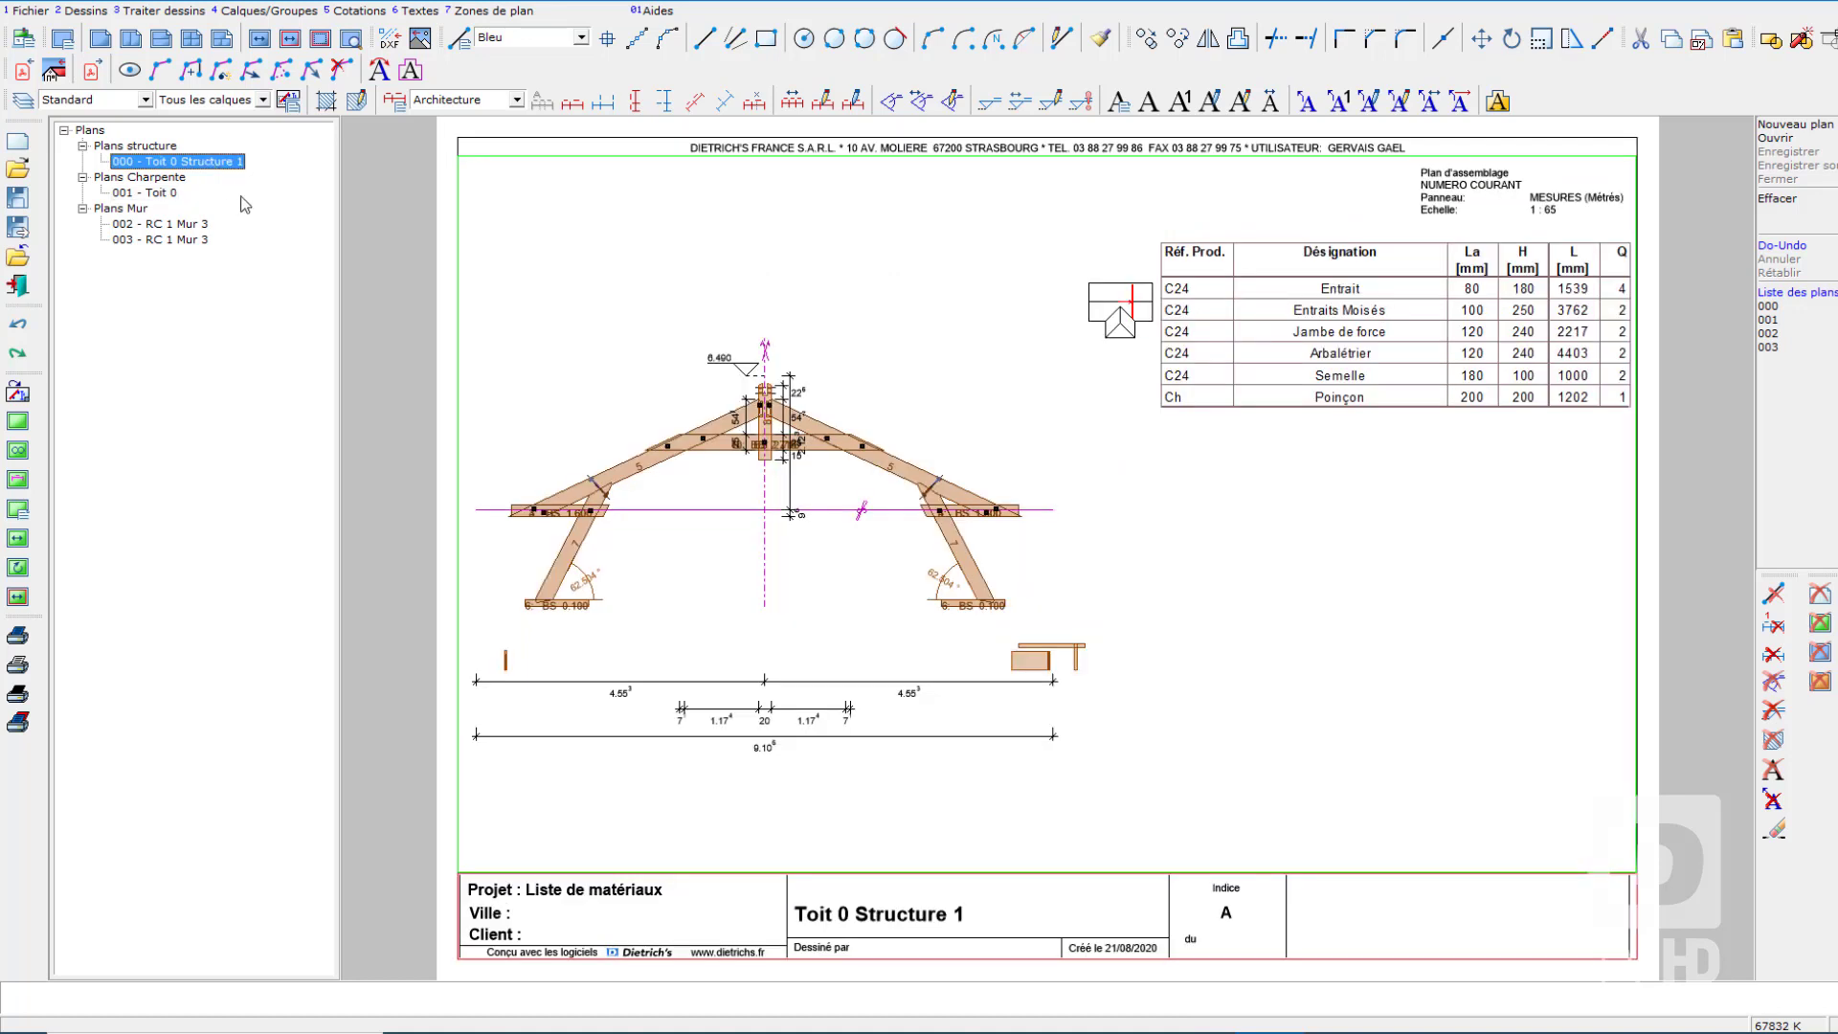